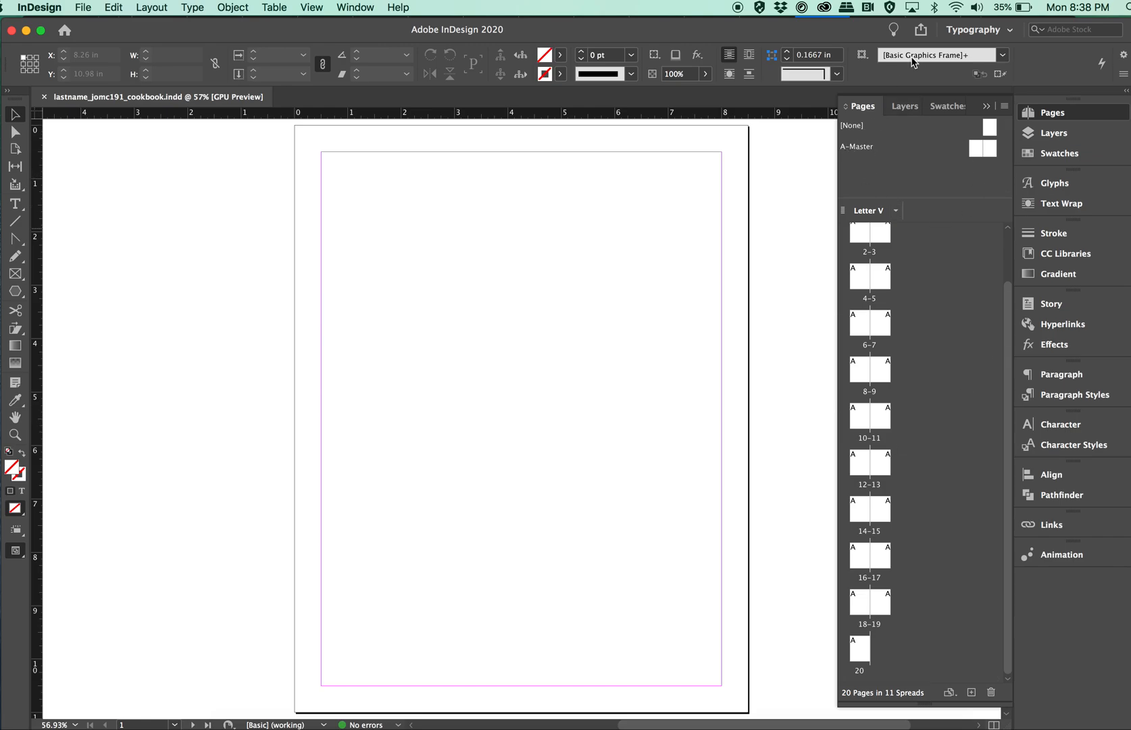
# Open the A-Master spread for editing and hide the page thumbnails so the whole spread is in view.
pyautogui.doubleClick(856, 148)
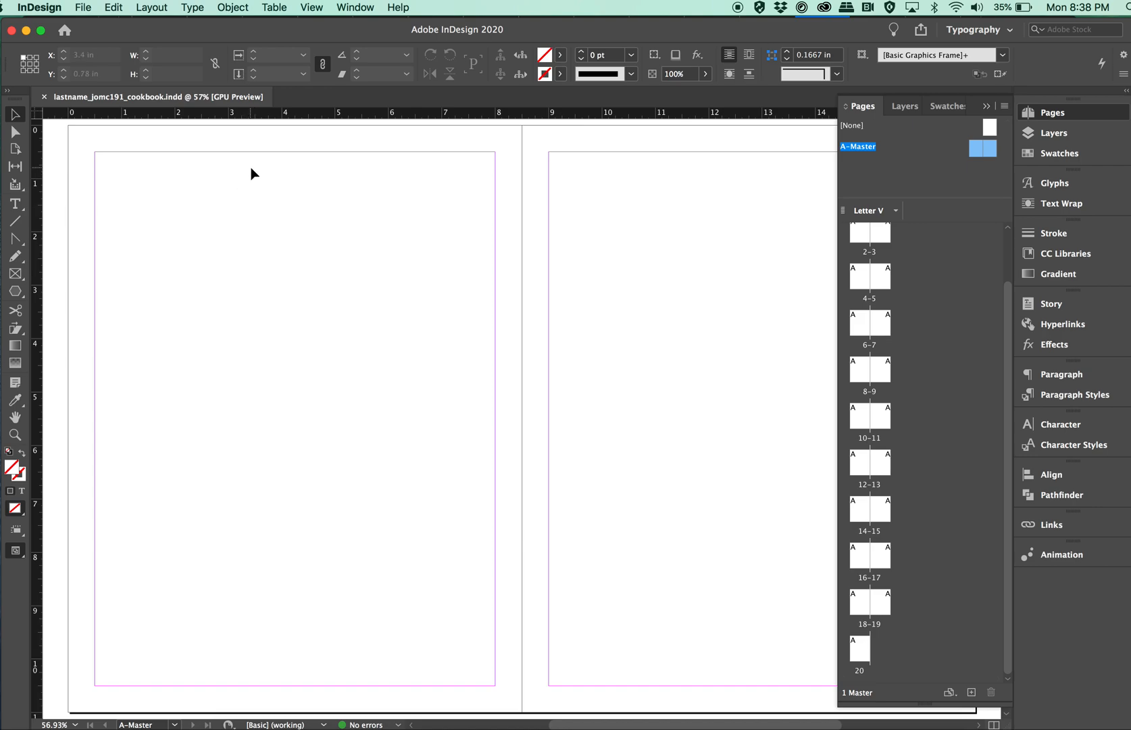
pyautogui.click(920, 171)
pyautogui.click(140, 725)
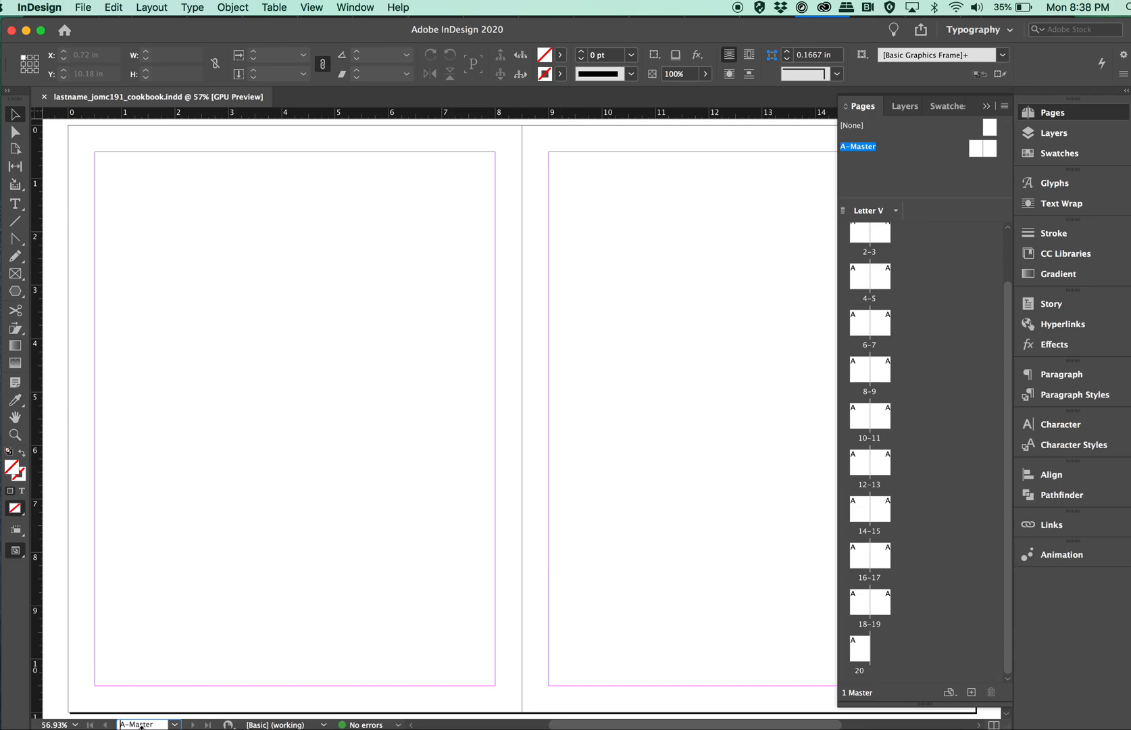
pyautogui.click(175, 724)
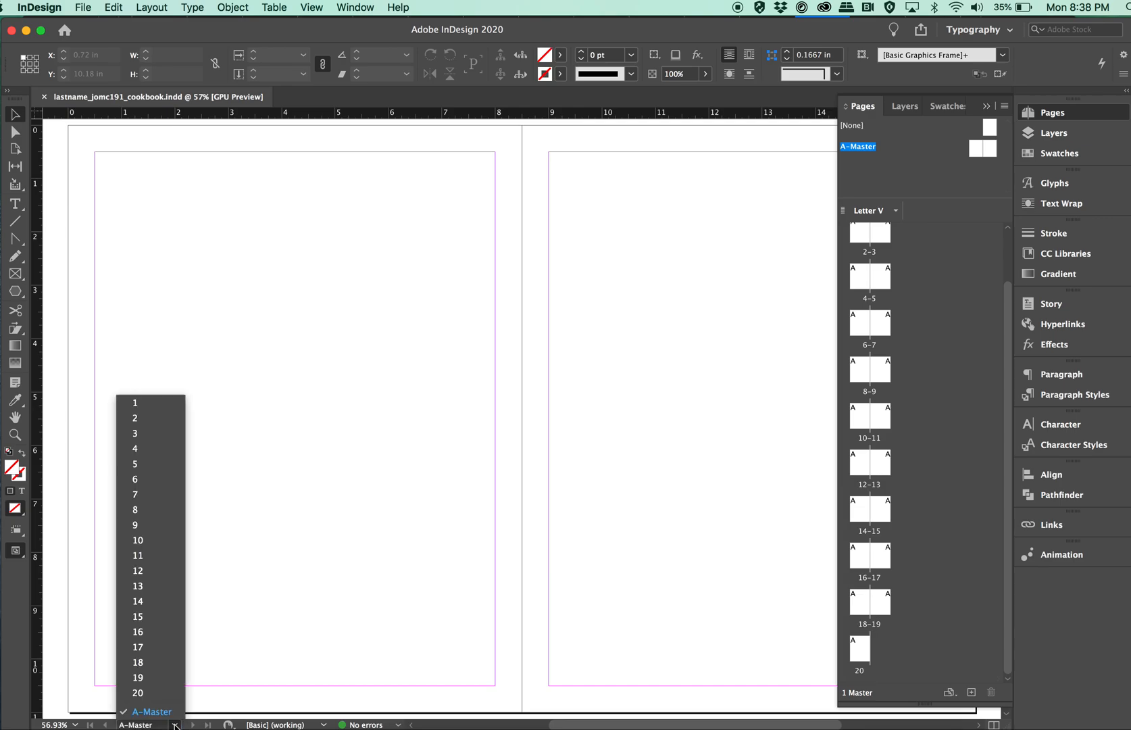
pyautogui.click(295, 558)
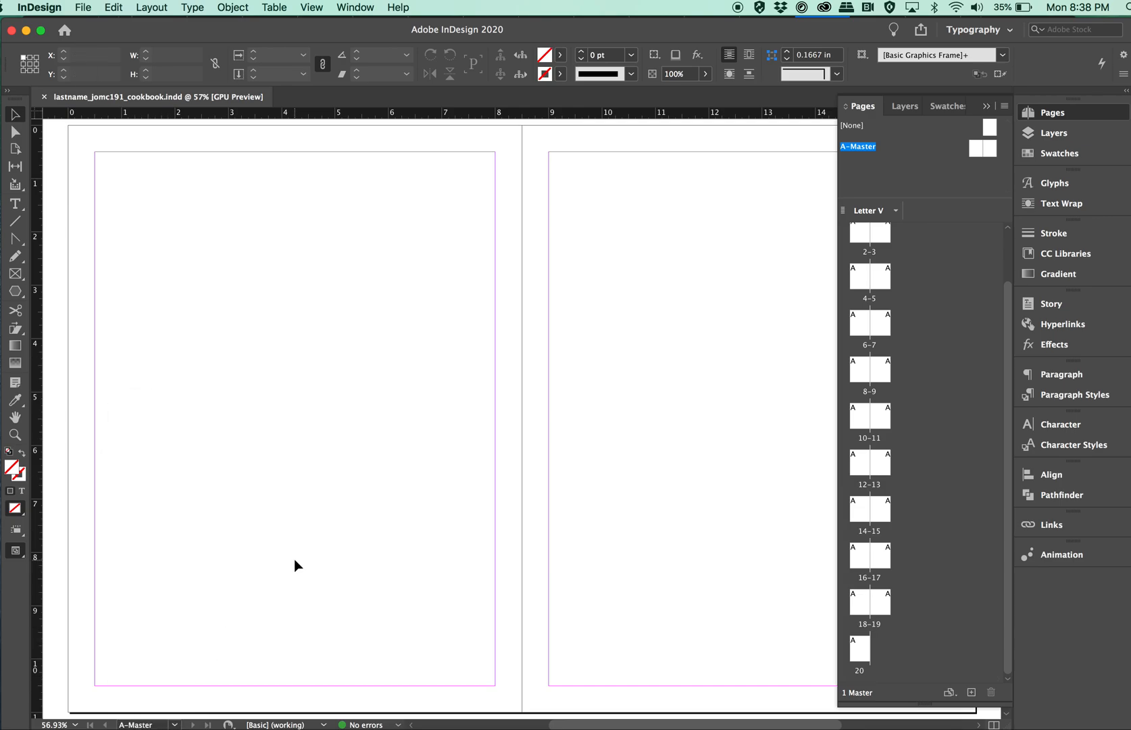
pyautogui.click(986, 107)
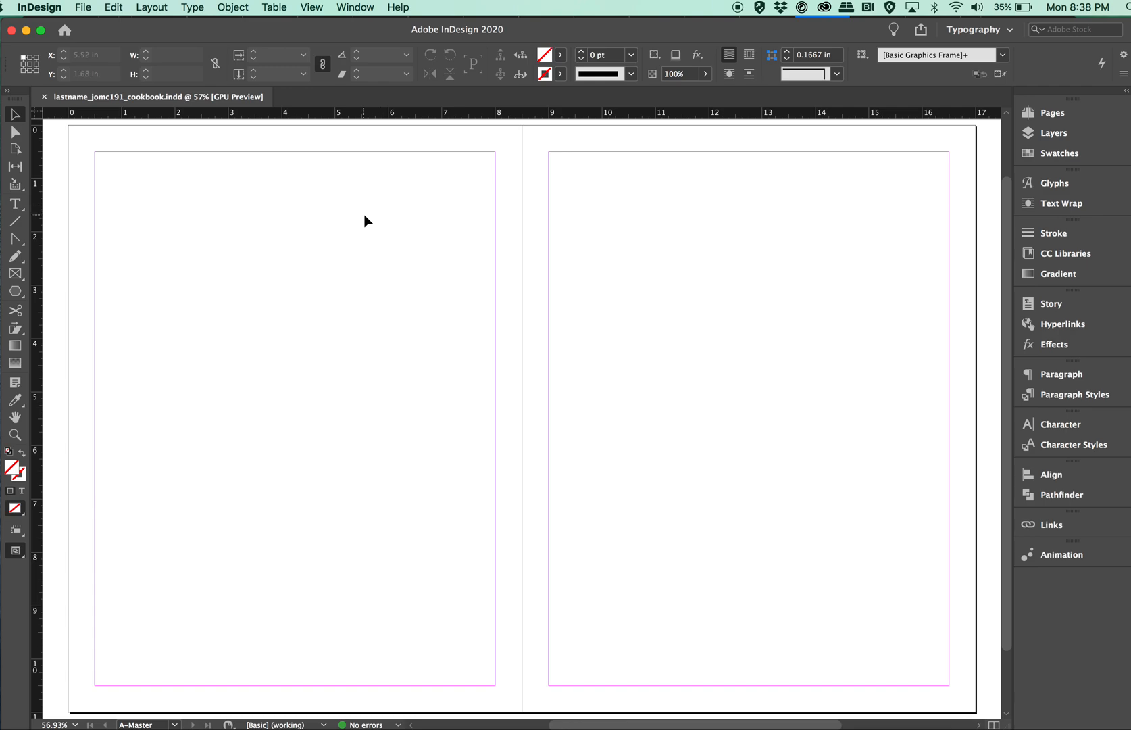
# Open the Margins and Columns settings for the A-Master spread.
pyautogui.click(162, 9)
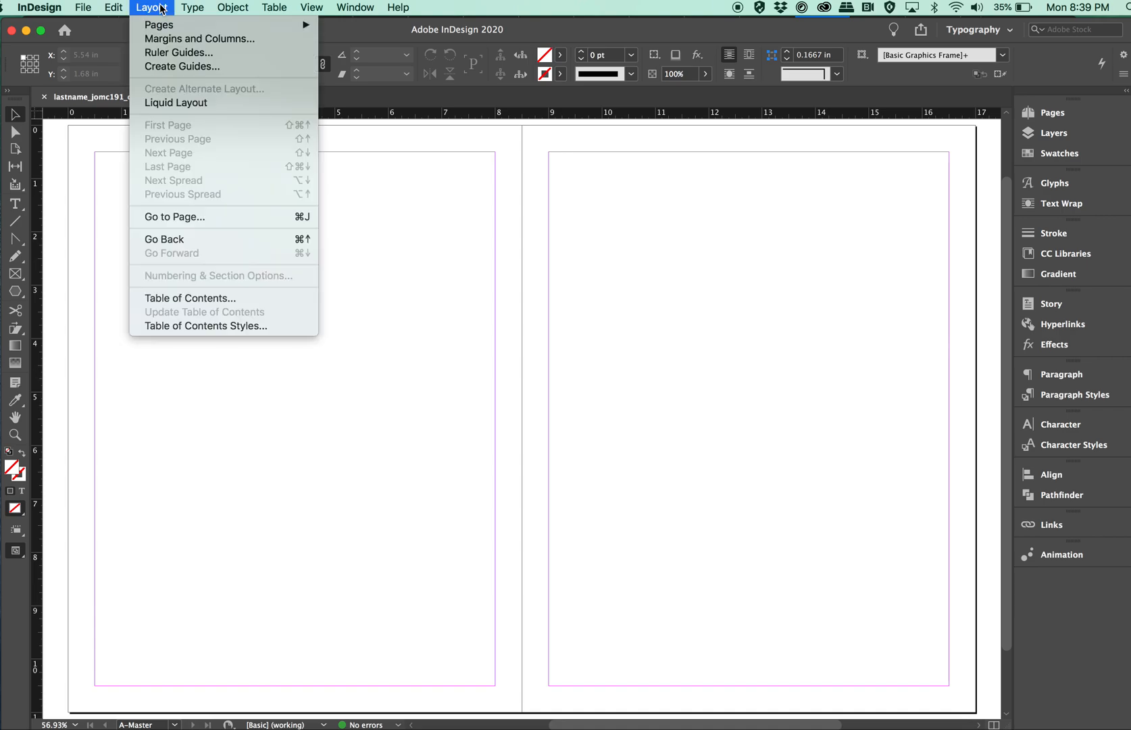
pyautogui.click(159, 39)
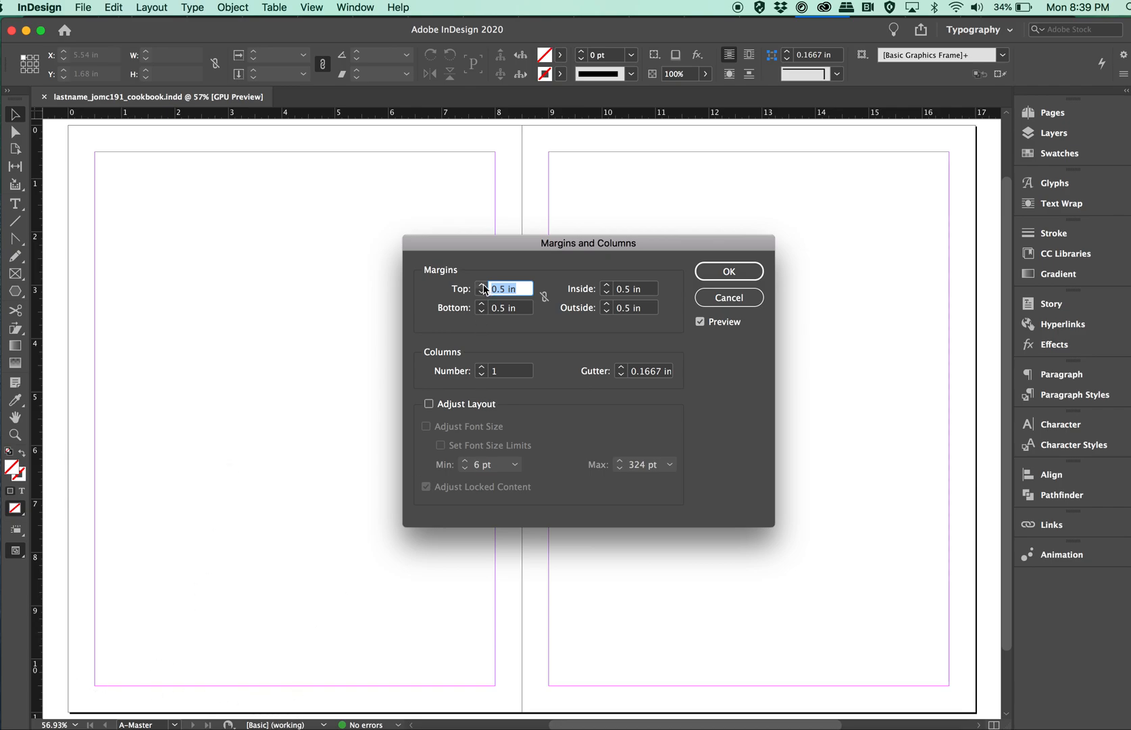
# Link the four master page margins and try reducing them all to 0 in.
pyautogui.click(545, 297)
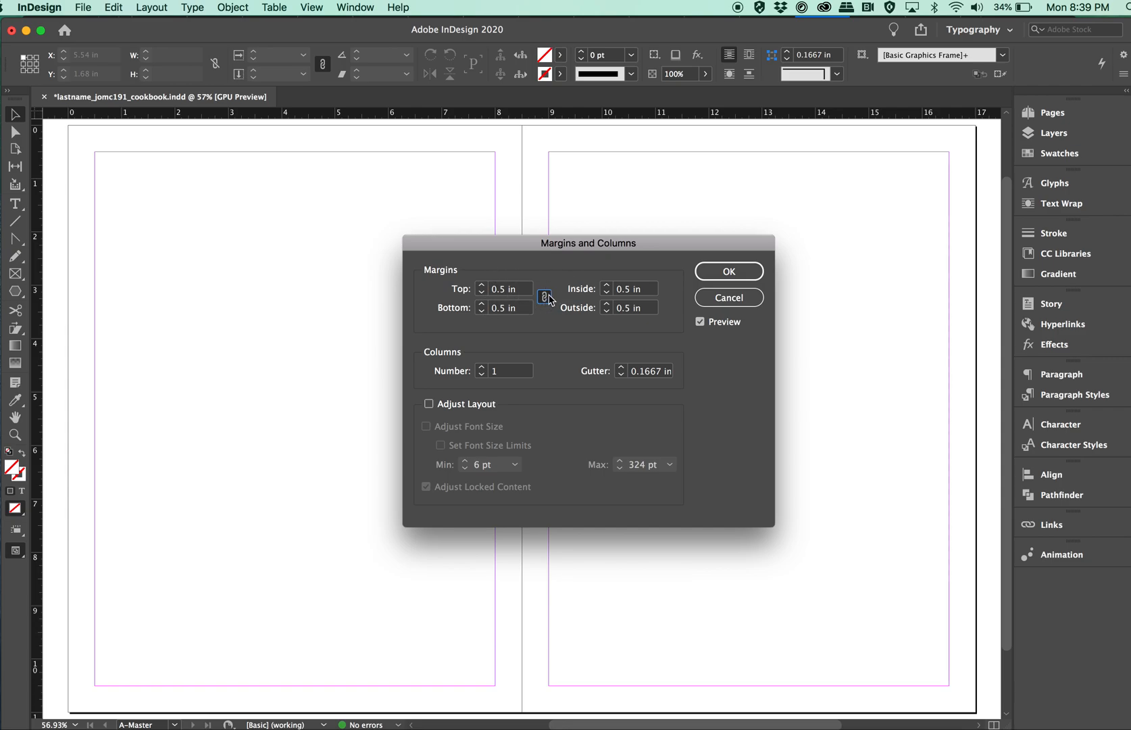
pyautogui.click(482, 292)
pyautogui.click(482, 292)
pyautogui.click(482, 292)
pyautogui.click(481, 292)
pyautogui.click(483, 293)
pyautogui.click(483, 293)
pyautogui.click(483, 294)
pyautogui.click(482, 294)
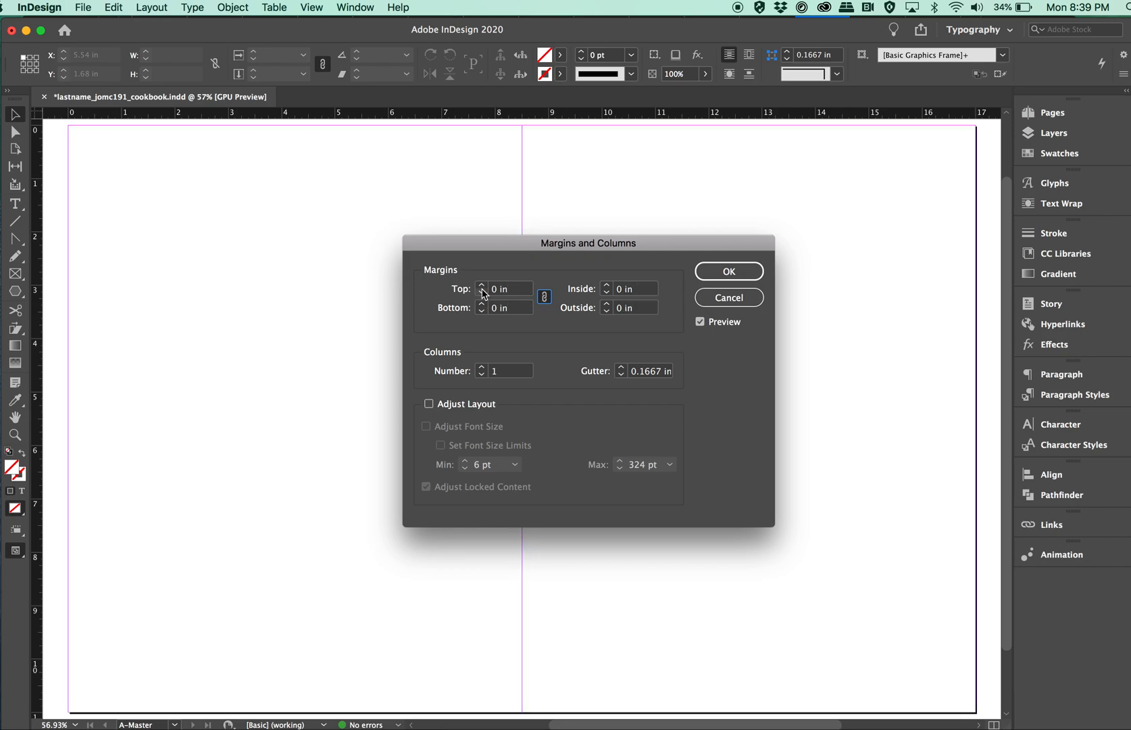
# Restore the linked margins to 0.5 in and unlink them.
pyautogui.click(482, 286)
pyautogui.click(482, 287)
pyautogui.click(481, 287)
pyautogui.click(482, 287)
pyautogui.click(482, 286)
pyautogui.click(482, 286)
pyautogui.click(482, 287)
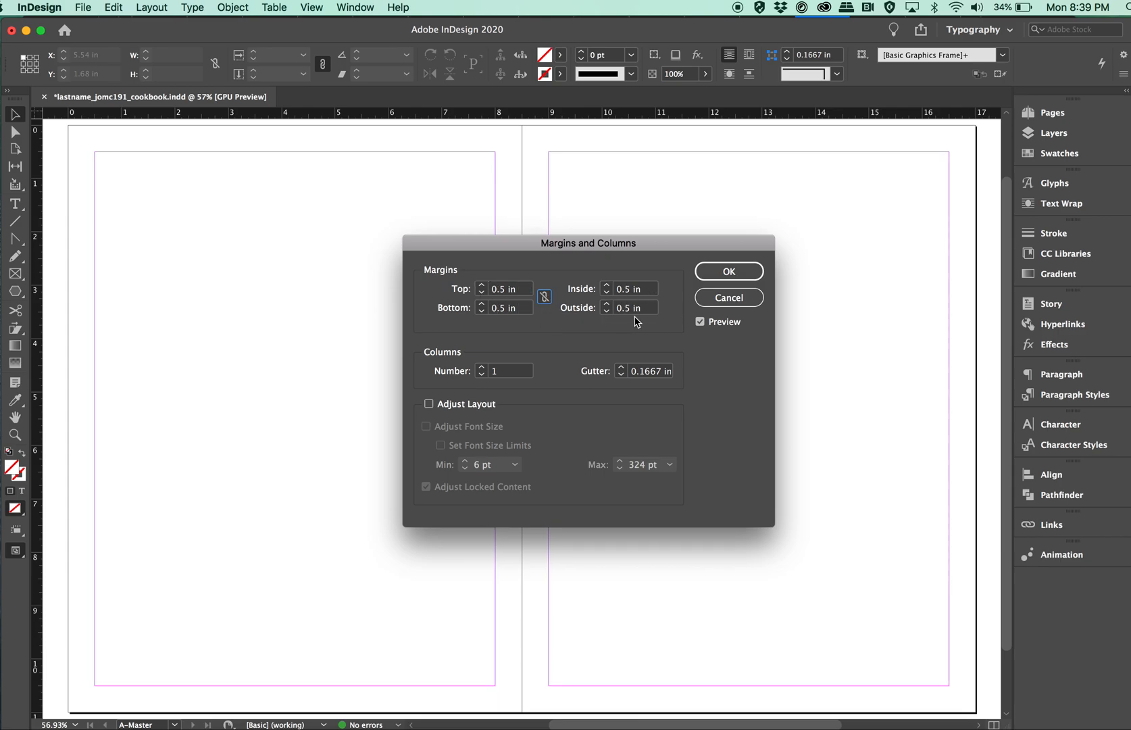
pyautogui.click(544, 296)
# Set the master pages' bottom margin to 0.75 in and the inside margin to 0.625 in.
pyautogui.click(482, 304)
pyautogui.click(482, 305)
pyautogui.click(481, 305)
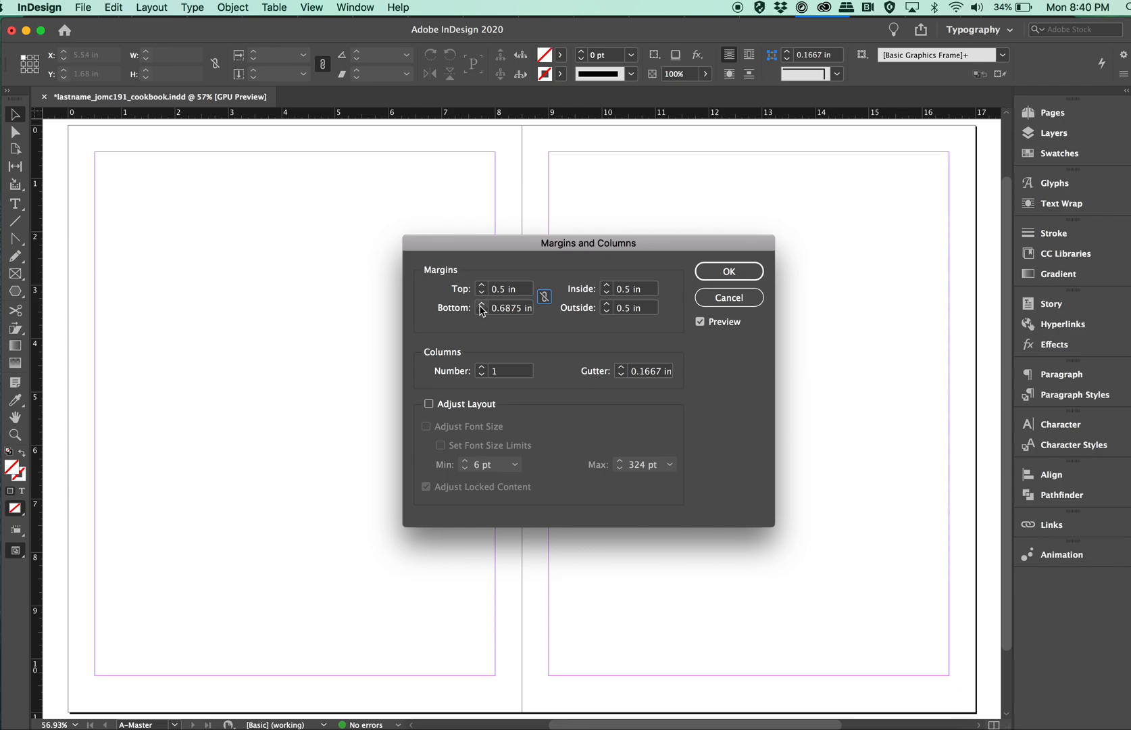
pyautogui.click(481, 304)
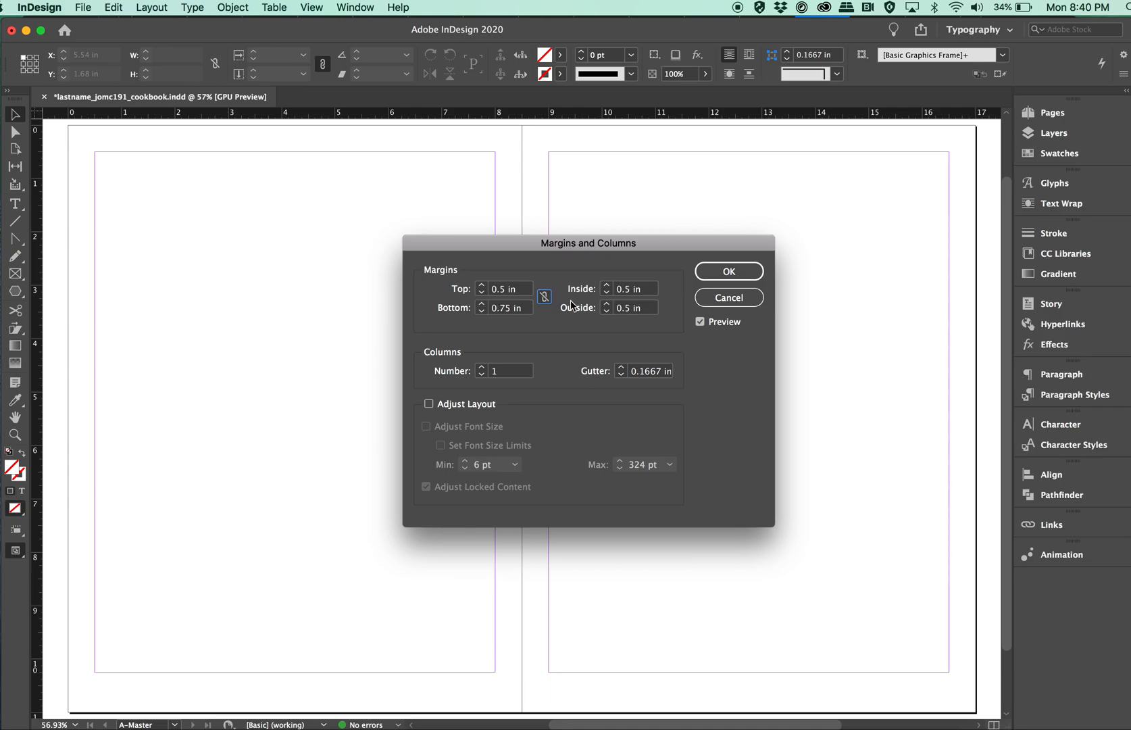
pyautogui.click(607, 285)
pyautogui.click(607, 286)
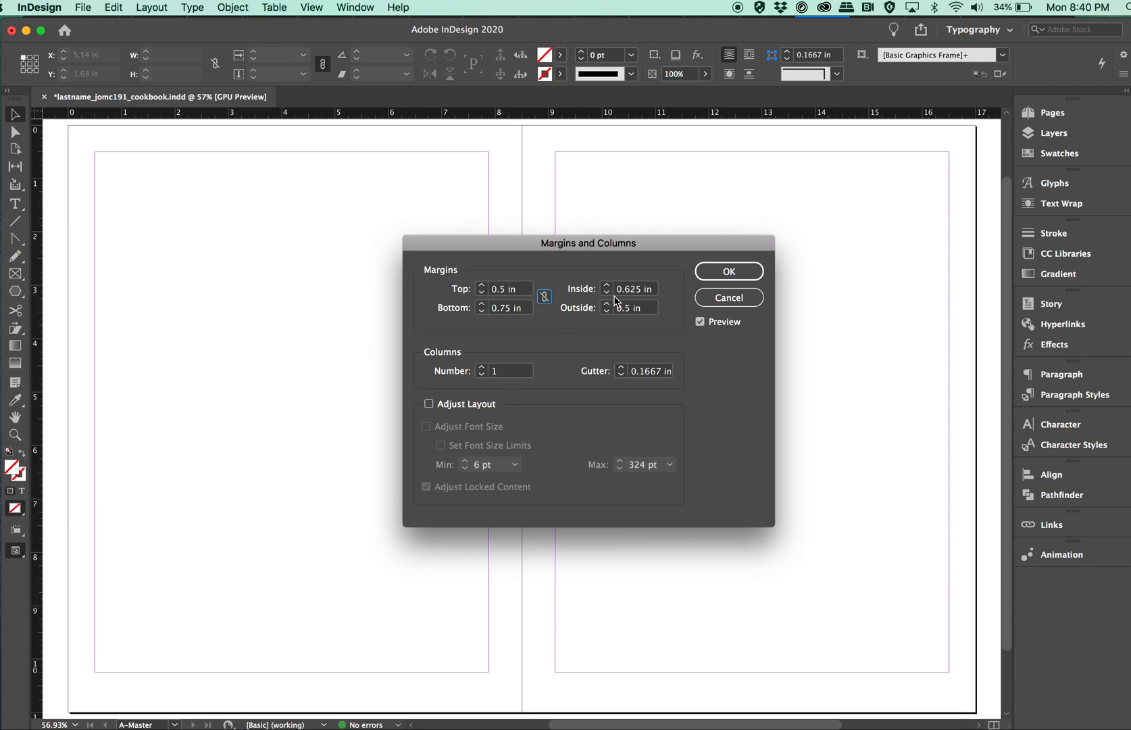
# Set the master pages' outside margin to 0.75 in and the top margin to 0.625 in.
pyautogui.click(608, 305)
pyautogui.click(608, 305)
pyautogui.click(608, 305)
pyautogui.click(607, 305)
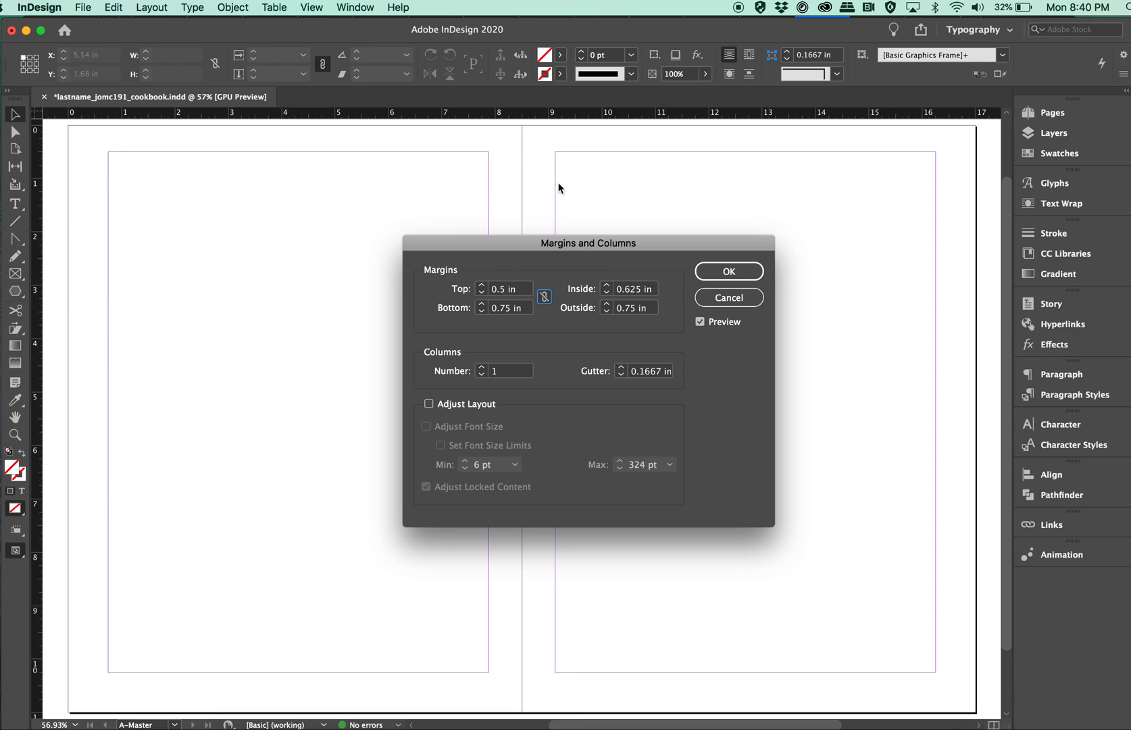
pyautogui.click(481, 286)
pyautogui.click(482, 285)
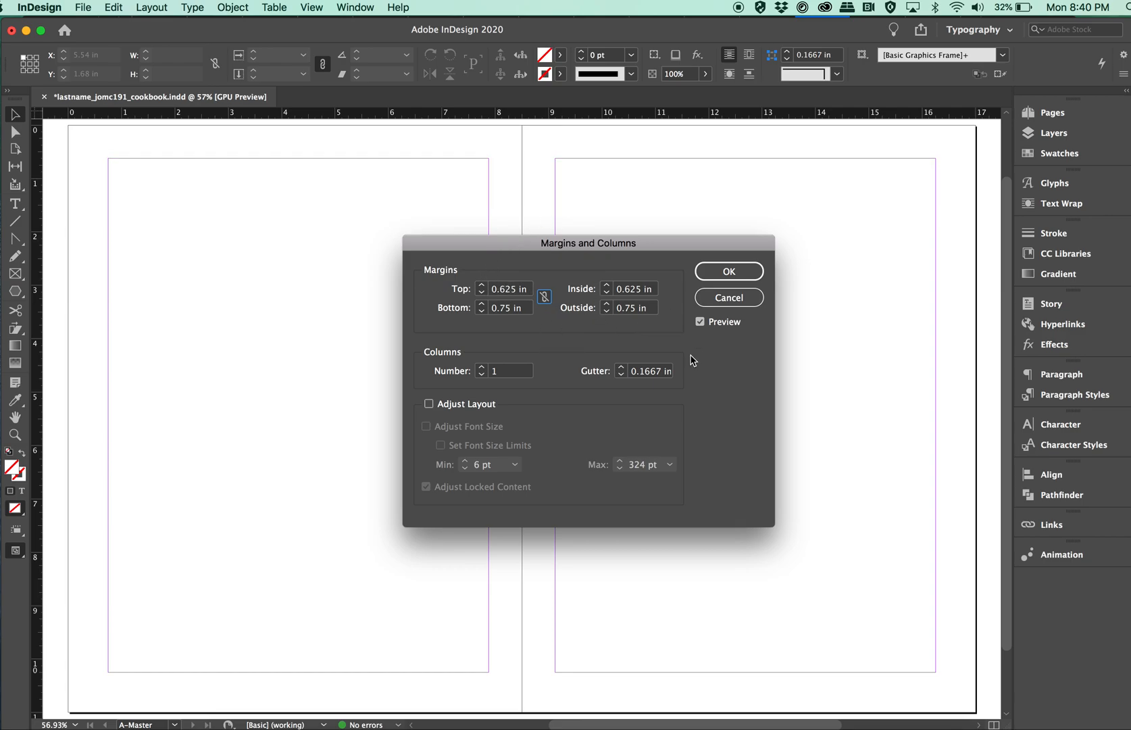
# Set the master pages to 3 columns with a 0.1875 in gutter.
pyautogui.click(482, 367)
pyautogui.click(482, 367)
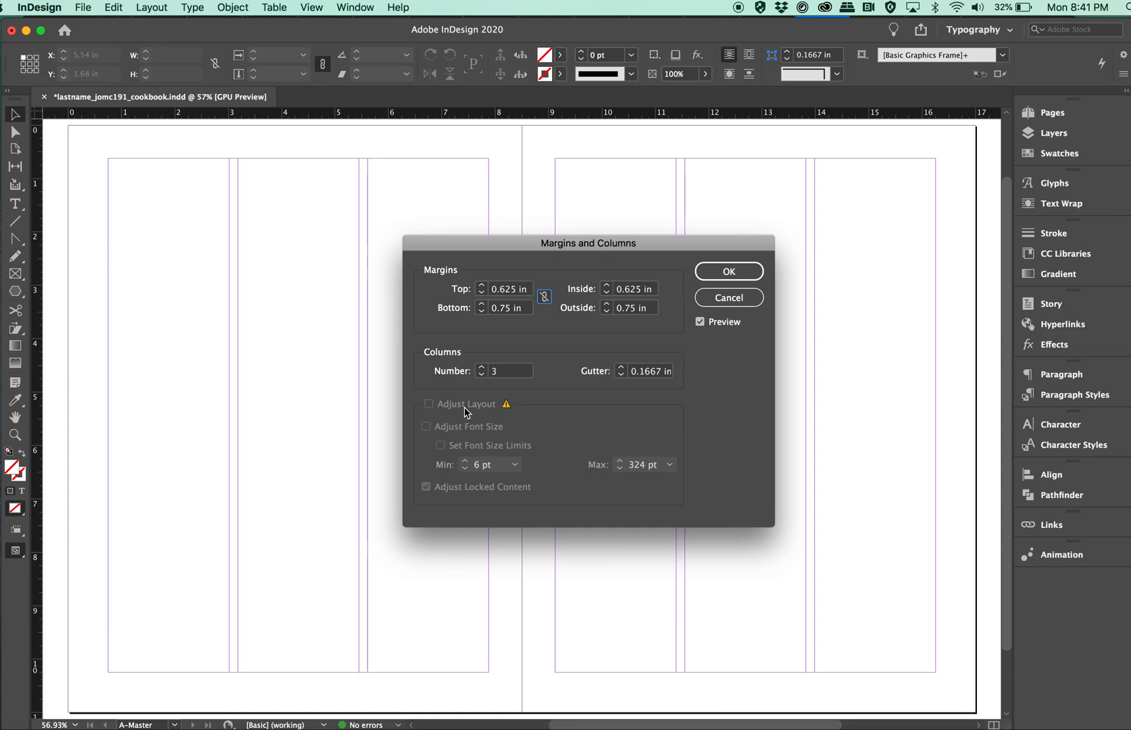
pyautogui.click(622, 367)
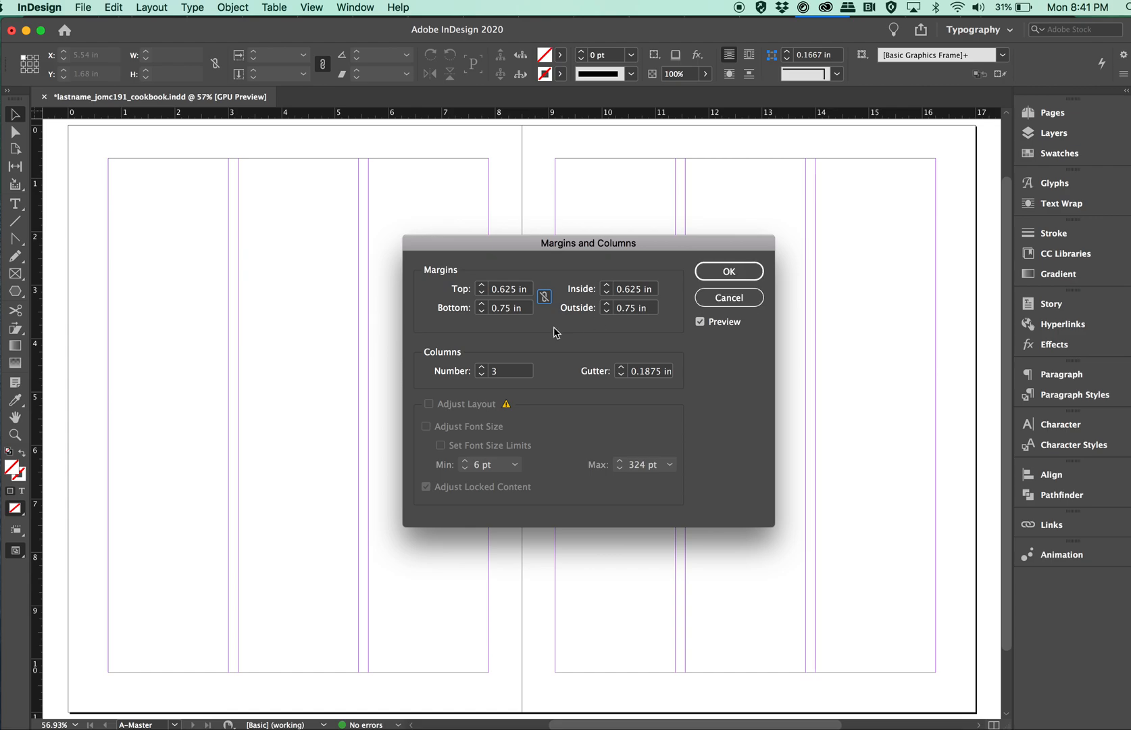
# Return the master pages to 1 column and apply the margin and column settings.
pyautogui.click(481, 375)
pyautogui.click(481, 375)
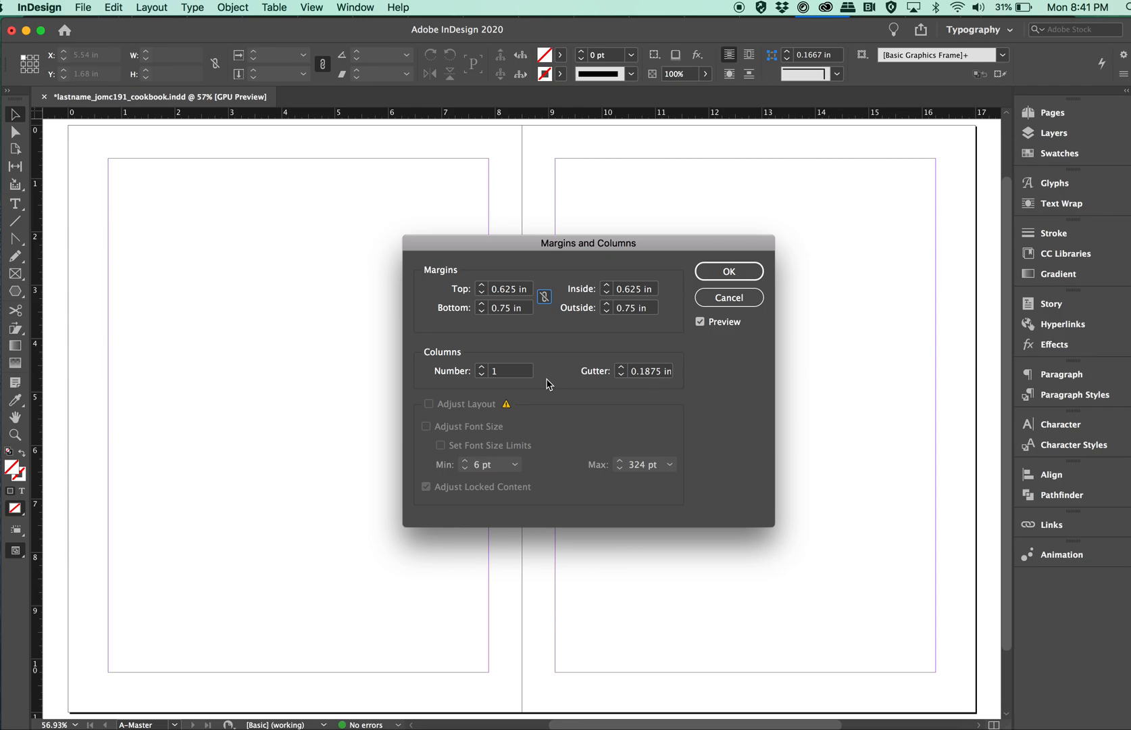
pyautogui.click(723, 274)
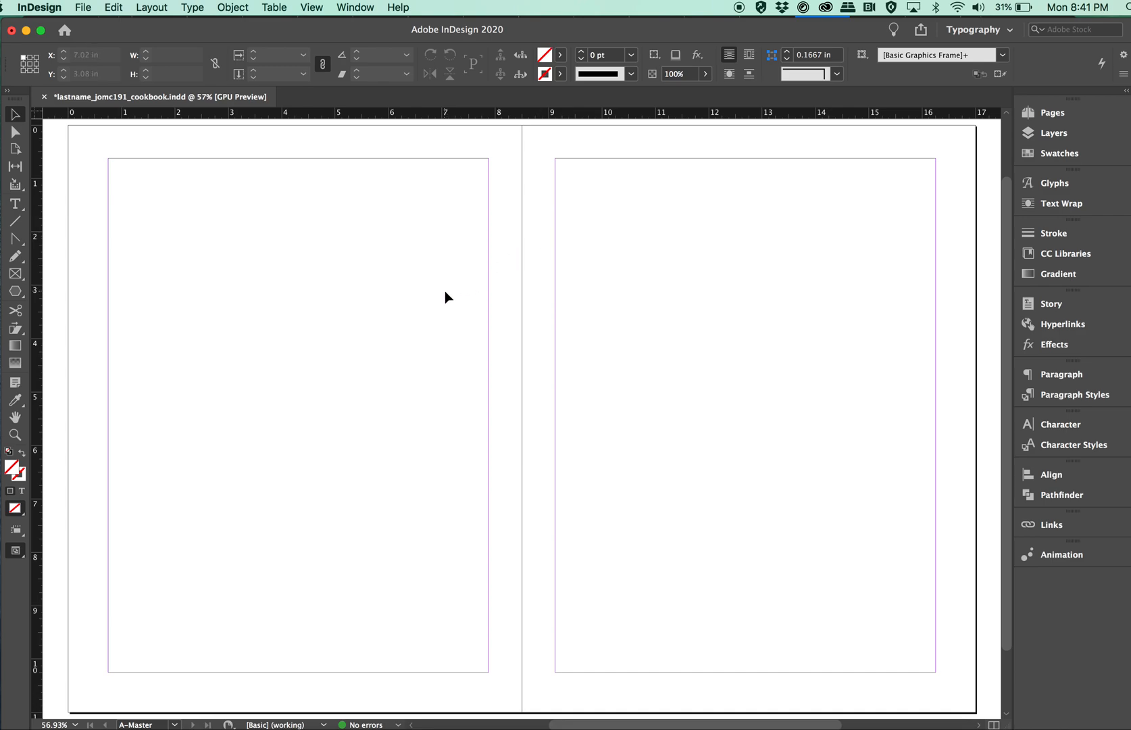
# Start creating guides on the A-Master spread and set the number of rows to 8.
pyautogui.click(143, 7)
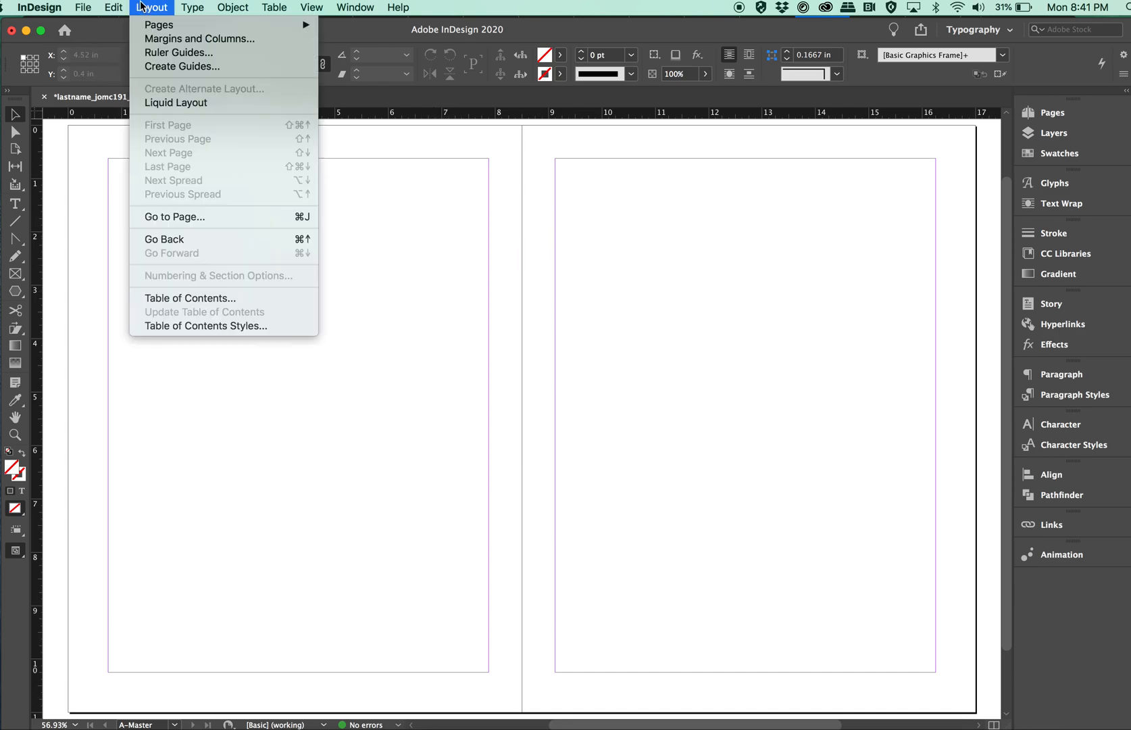
pyautogui.click(175, 67)
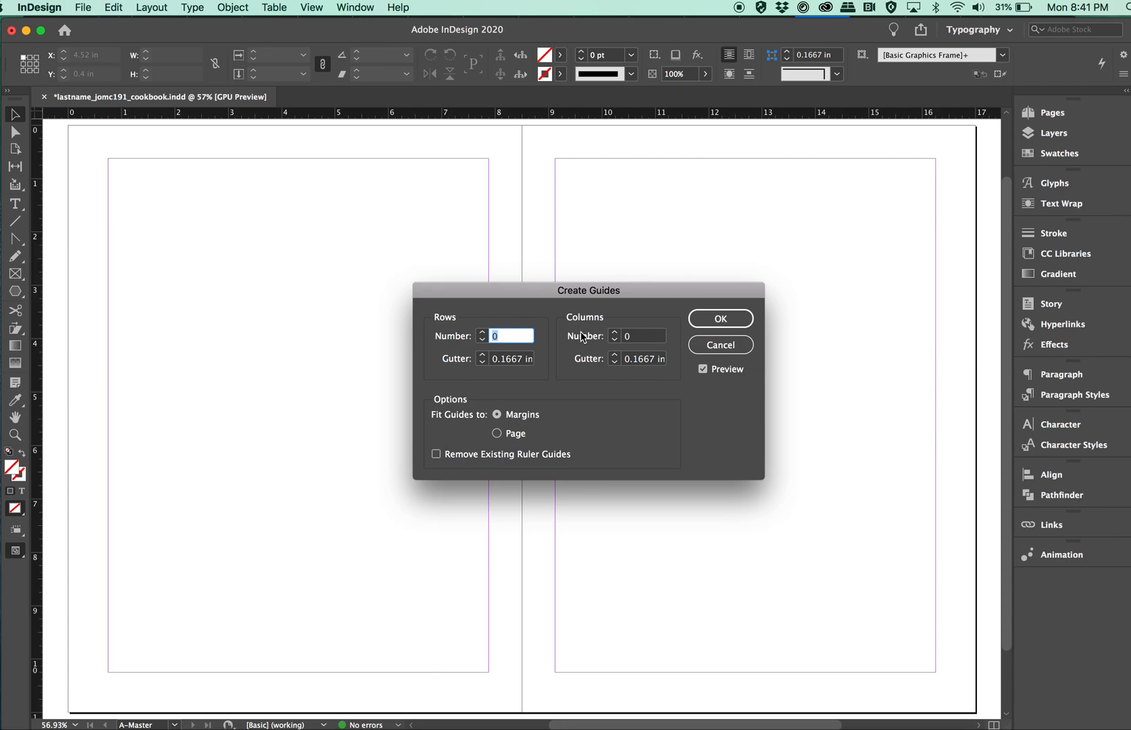
pyautogui.click(483, 333)
pyautogui.click(482, 332)
pyautogui.click(483, 333)
pyautogui.click(483, 332)
pyautogui.click(483, 332)
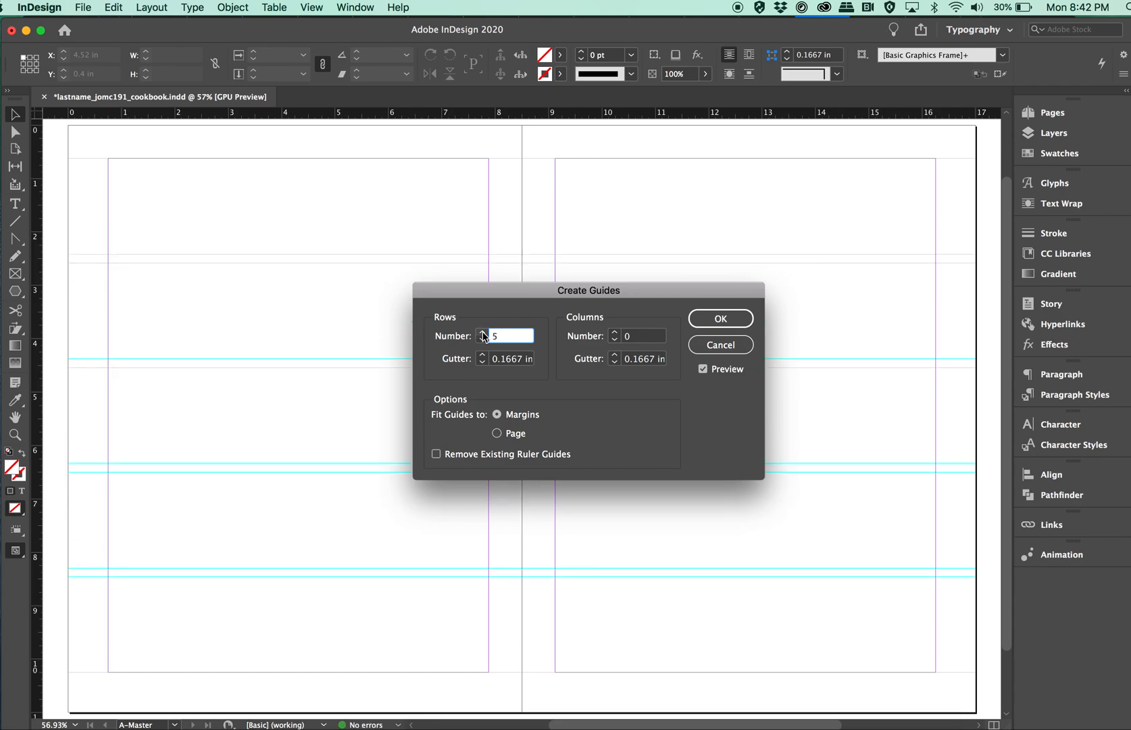
pyautogui.click(482, 333)
pyautogui.click(483, 333)
pyautogui.click(483, 332)
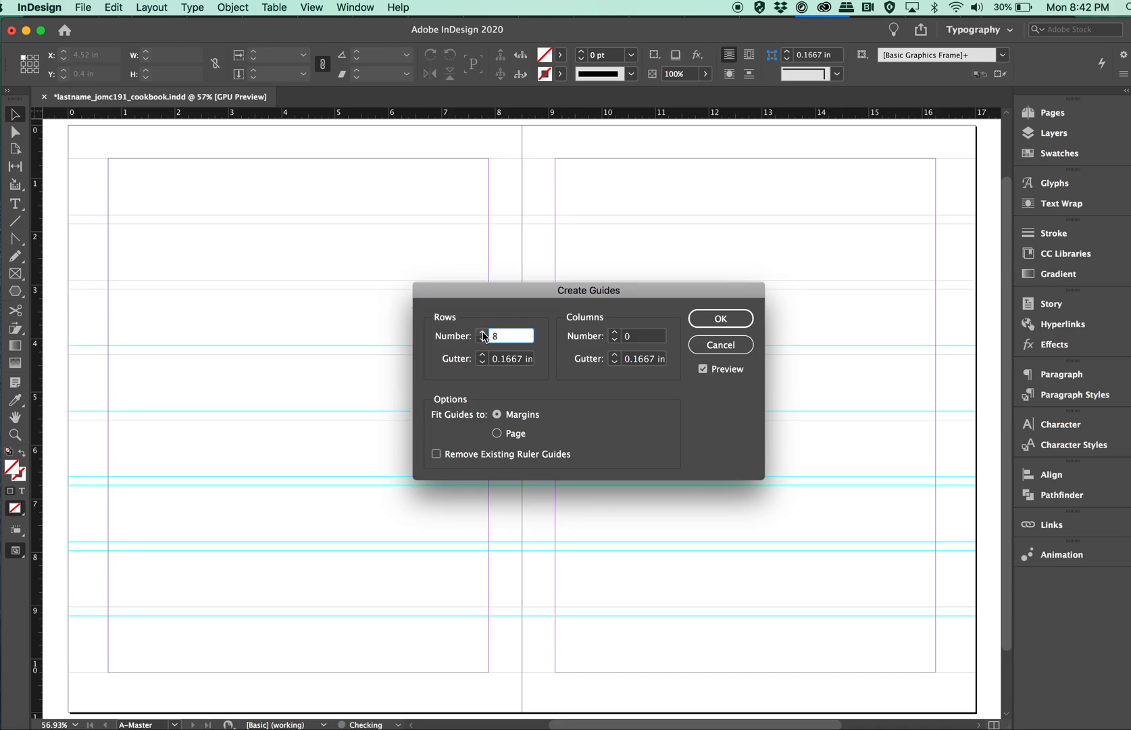
# Set the number of guide columns to 6.
pyautogui.click(615, 333)
pyautogui.click(615, 332)
pyautogui.click(615, 332)
pyautogui.click(615, 333)
pyautogui.click(615, 332)
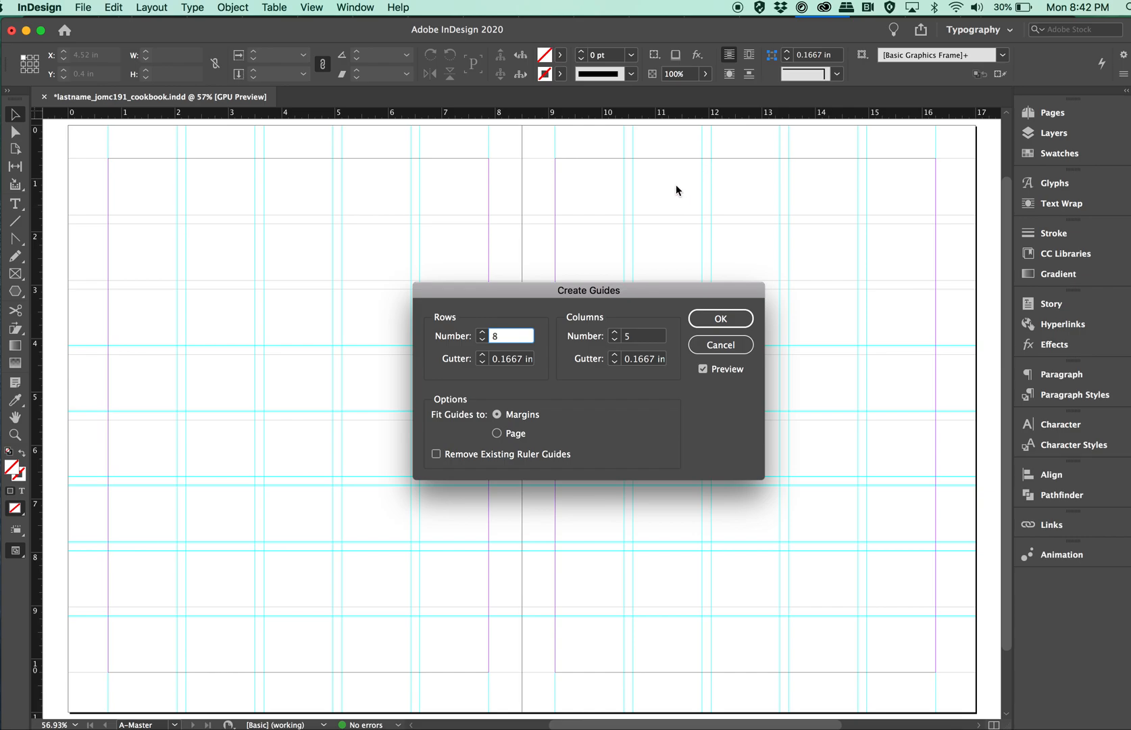
pyautogui.click(615, 332)
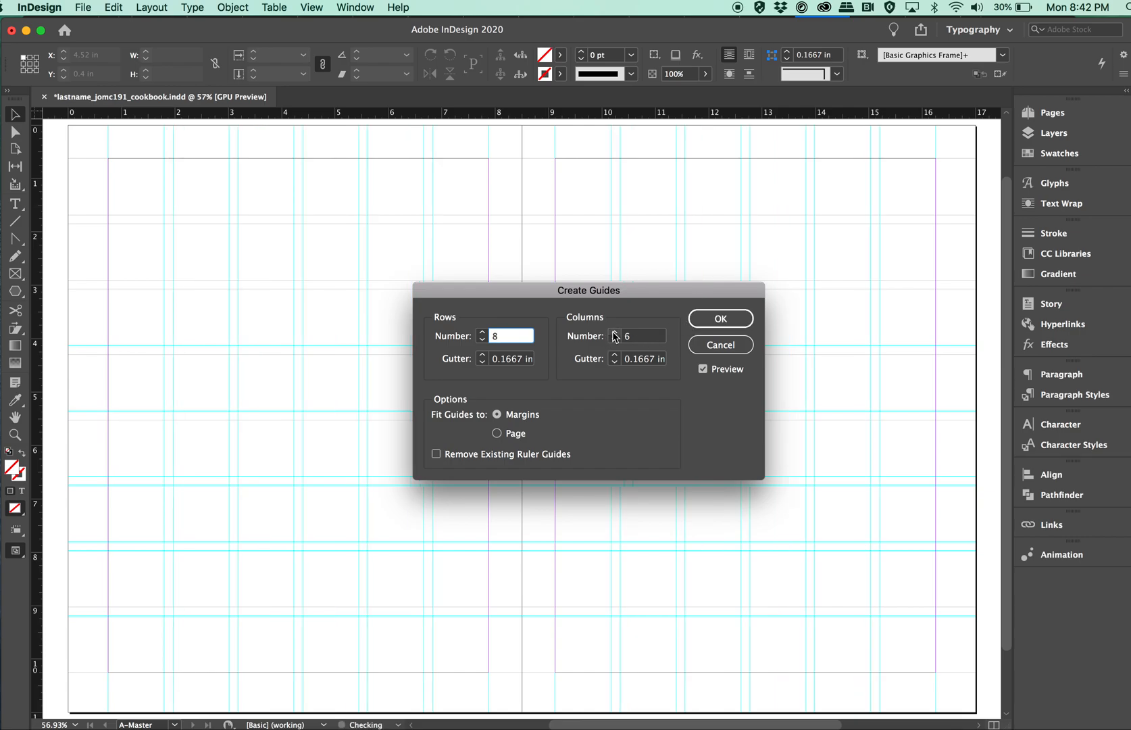
# Set the row and column gutters to 0.1875 in and create the guides fitted to the margins.
pyautogui.click(614, 356)
pyautogui.click(483, 355)
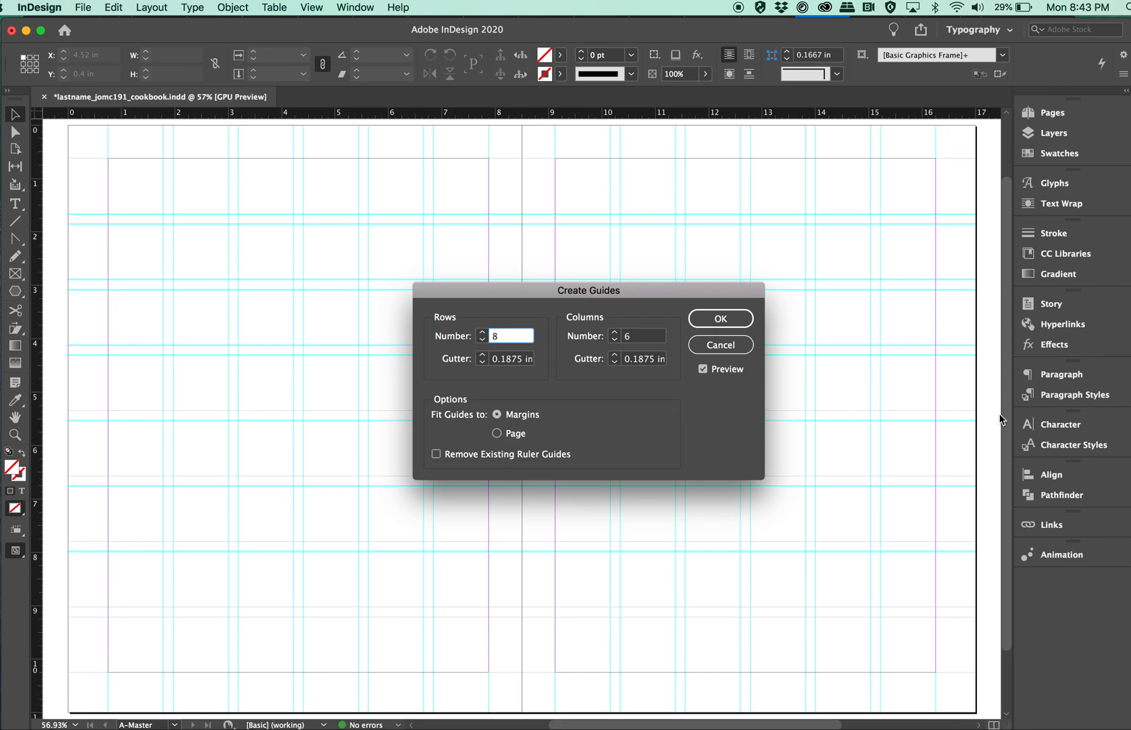
pyautogui.click(497, 433)
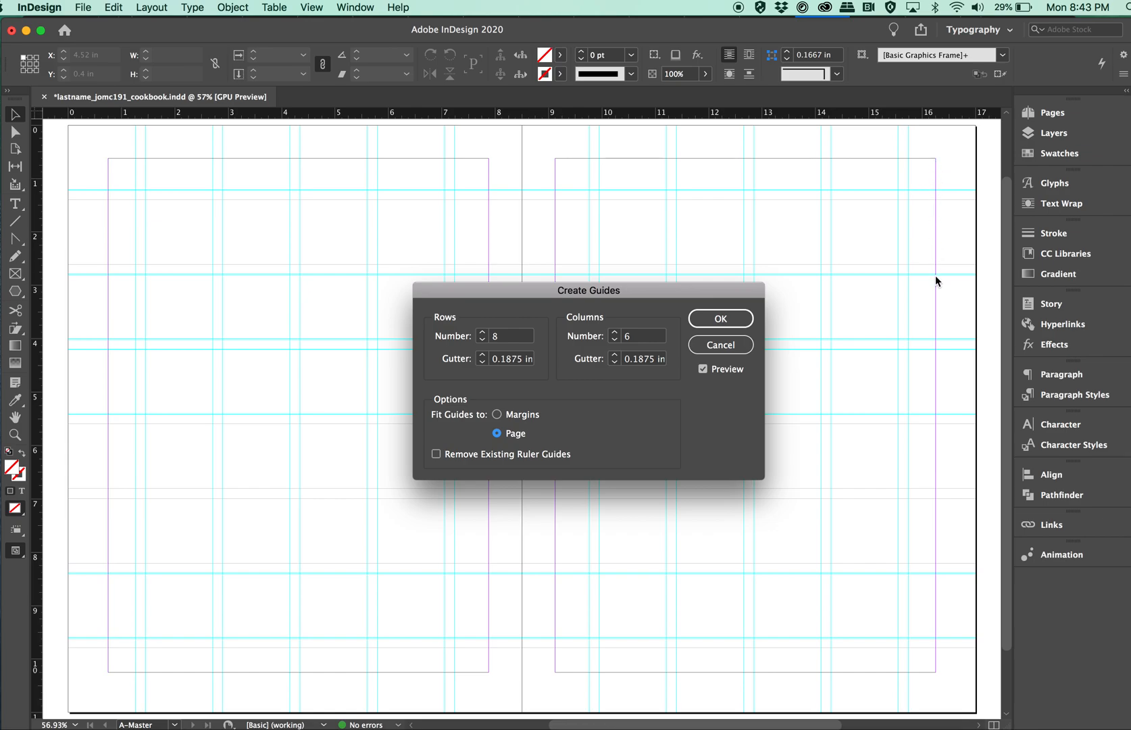
pyautogui.click(498, 415)
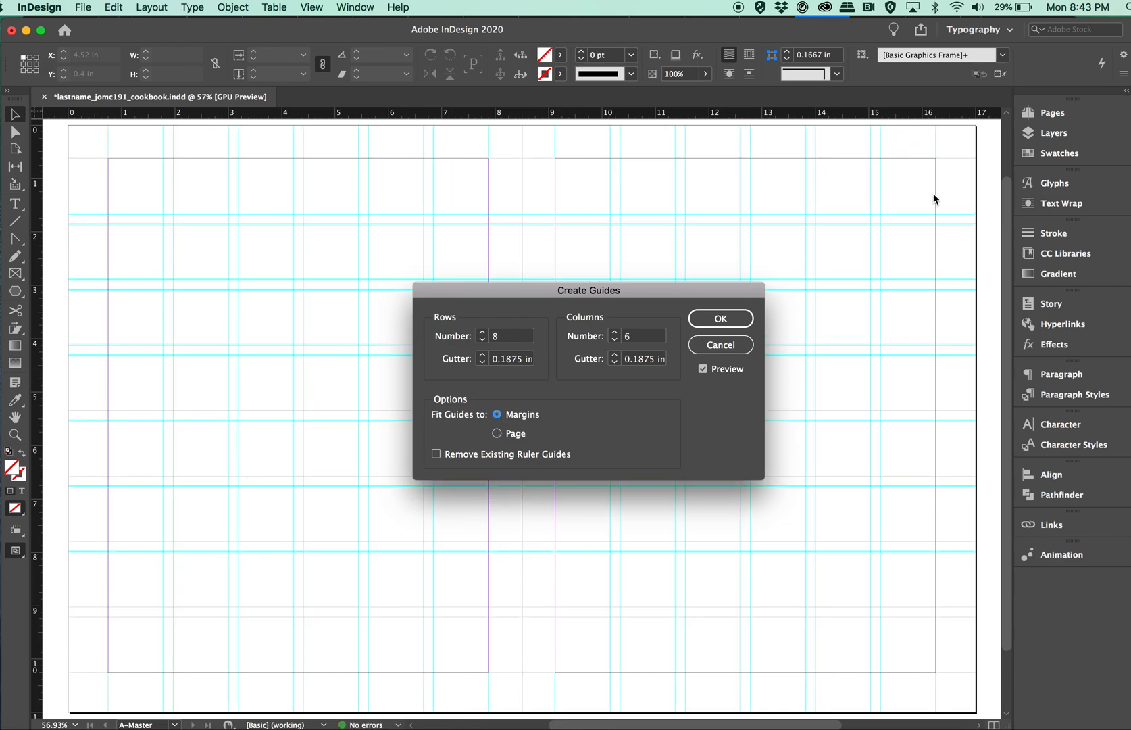
pyautogui.click(732, 320)
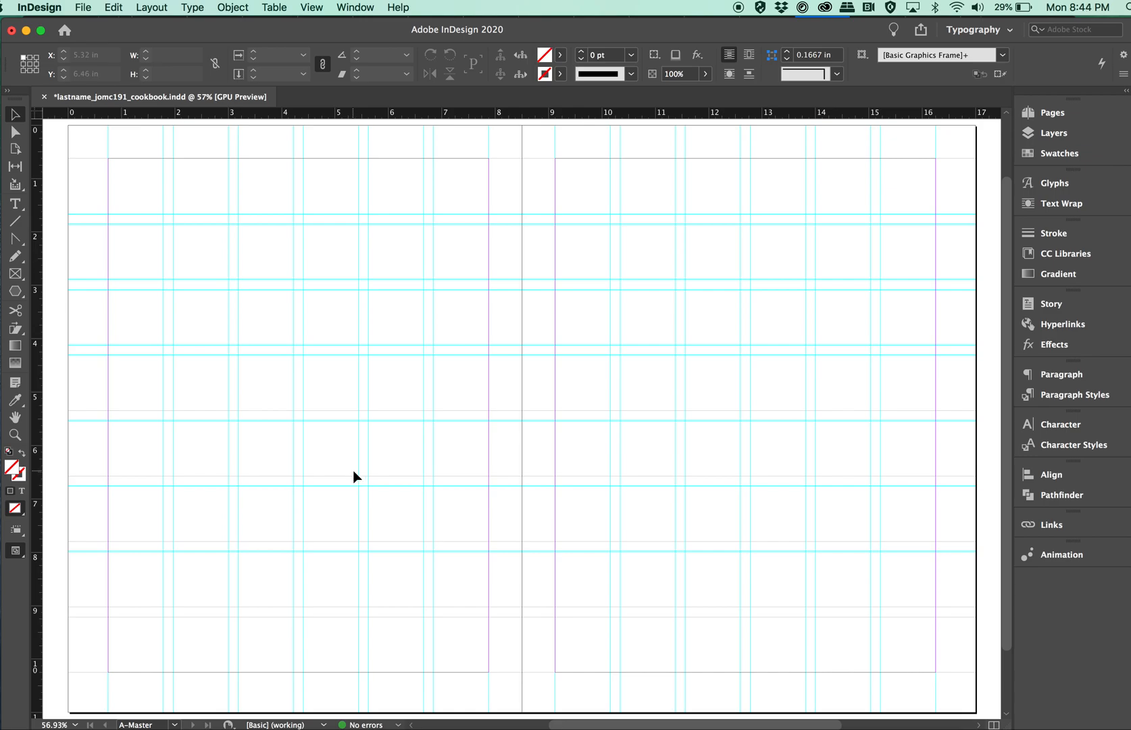
# Draw a text frame just below the left master page's bottom margin, spanning the first two grid columns.
pyautogui.click(15, 204)
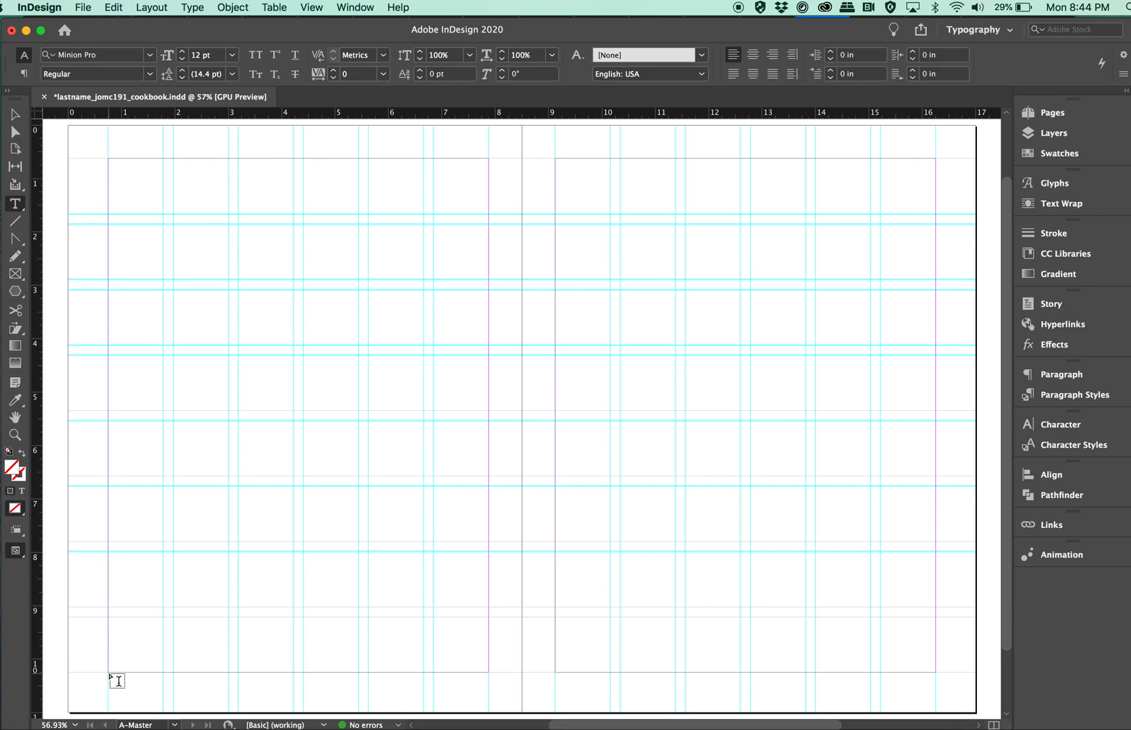
pyautogui.moveTo(108, 673); pyautogui.dragTo(230, 694)
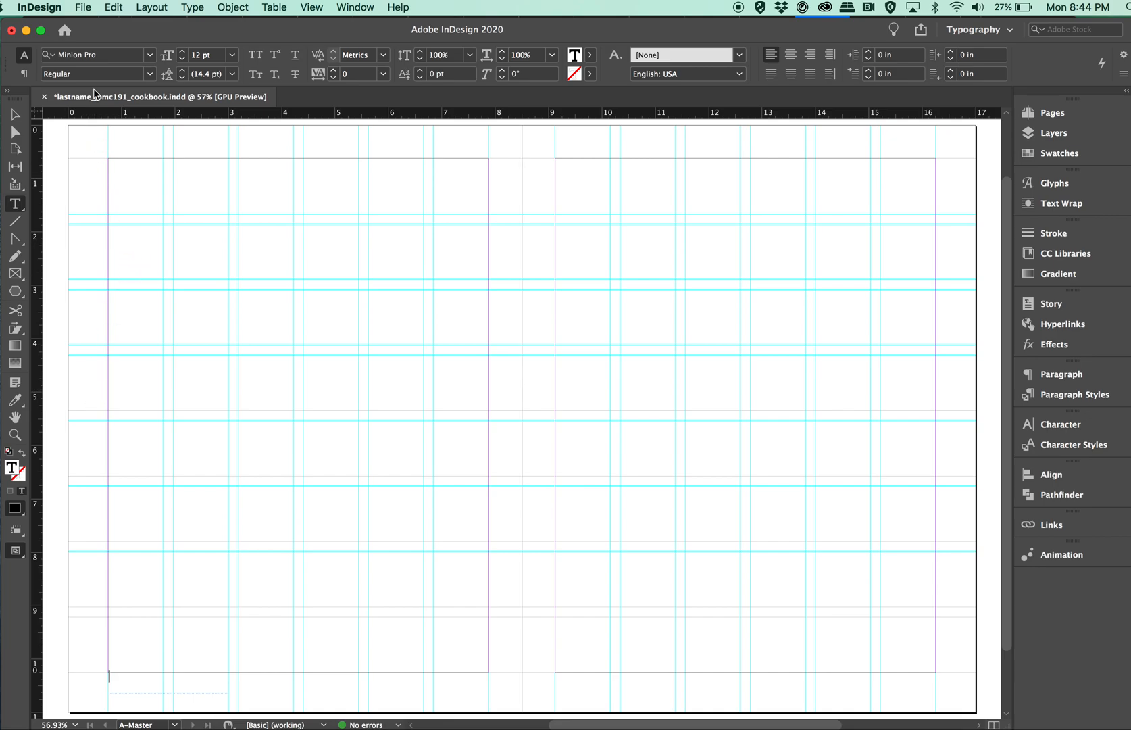
# Insert a Current Page Number marker in the text frame below the left master page's bottom margin.
pyautogui.click(198, 13)
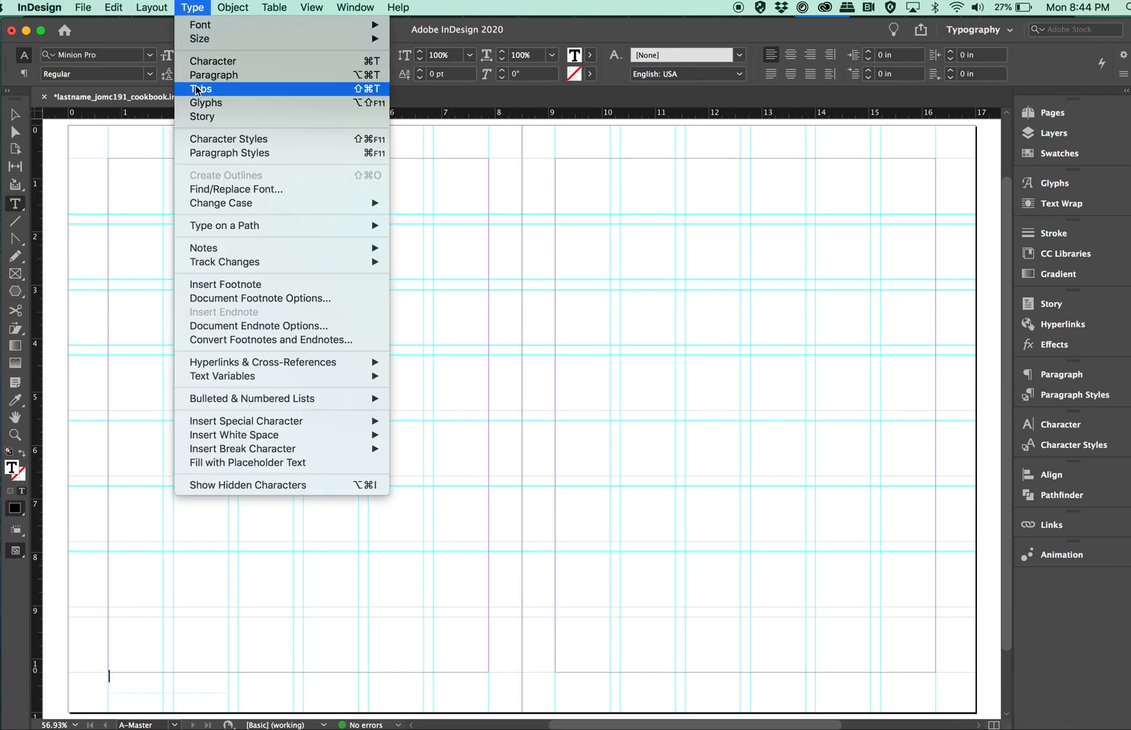
pyautogui.click(200, 7)
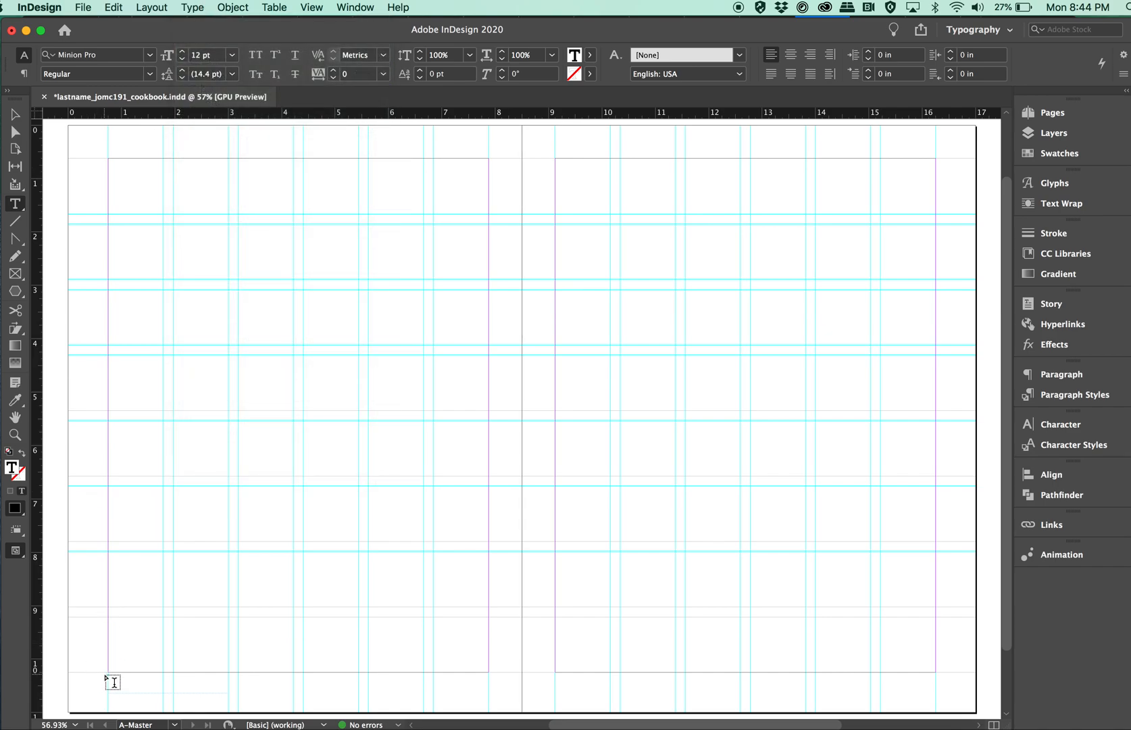
pyautogui.click(203, 12)
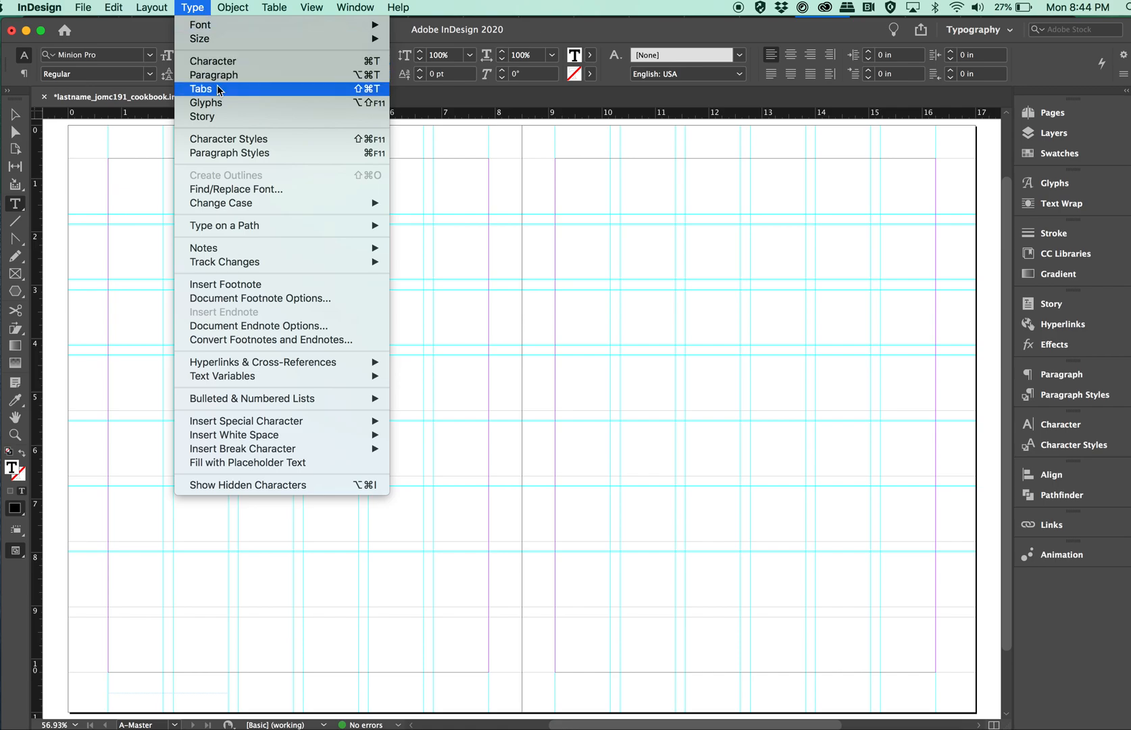
pyautogui.moveTo(252, 375)
pyautogui.moveTo(316, 420)
pyautogui.moveTo(405, 421)
pyautogui.moveTo(470, 437)
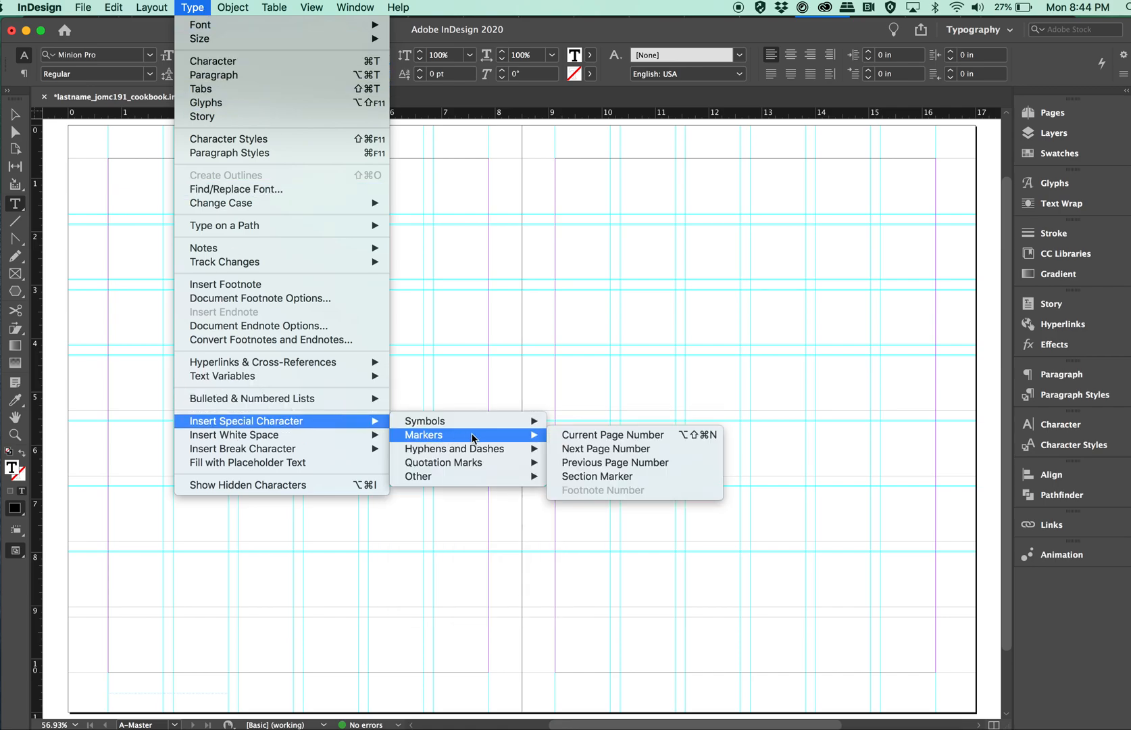
pyautogui.click(569, 436)
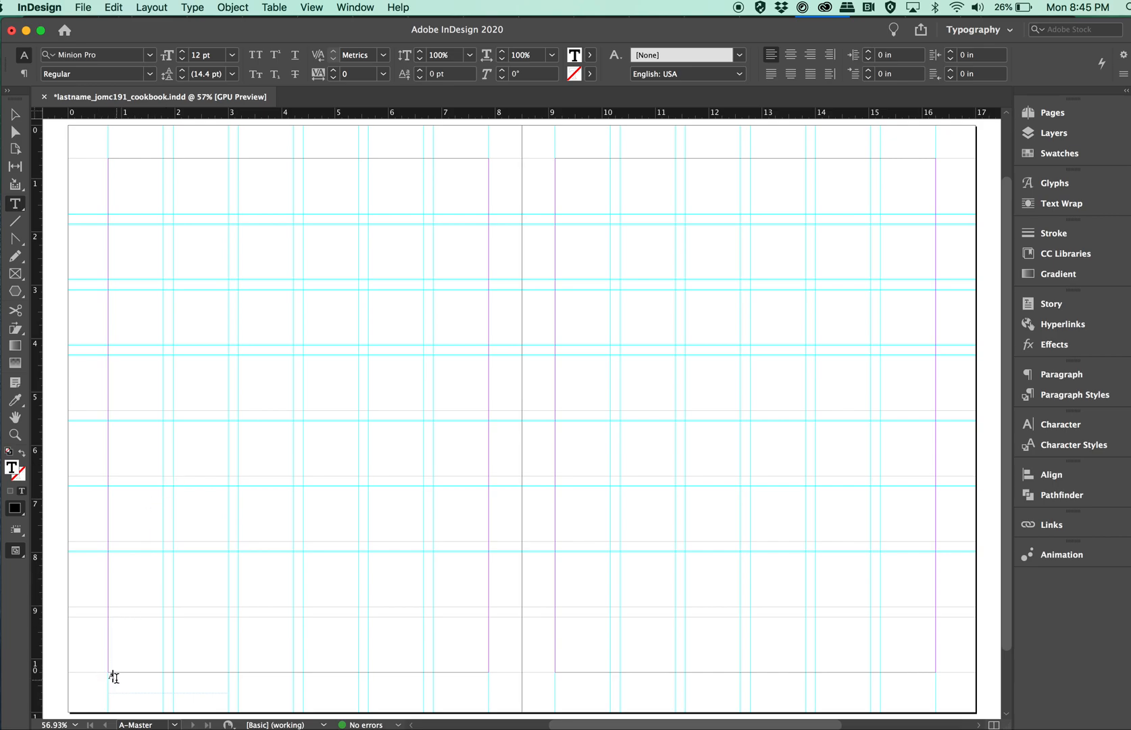
# Format the page number marker as Gotham Book at 10 pt and check its colour swatch.
pyautogui.moveTo(116, 677); pyautogui.dragTo(96, 677)
pyautogui.click(150, 58)
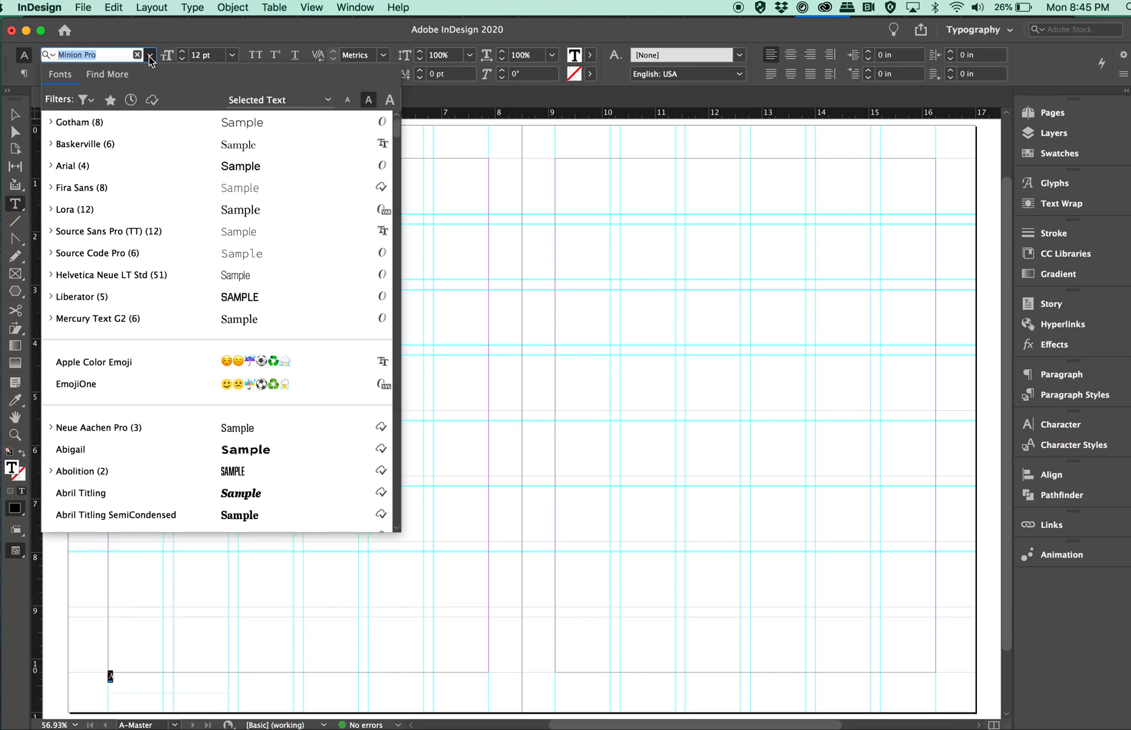
pyautogui.click(95, 122)
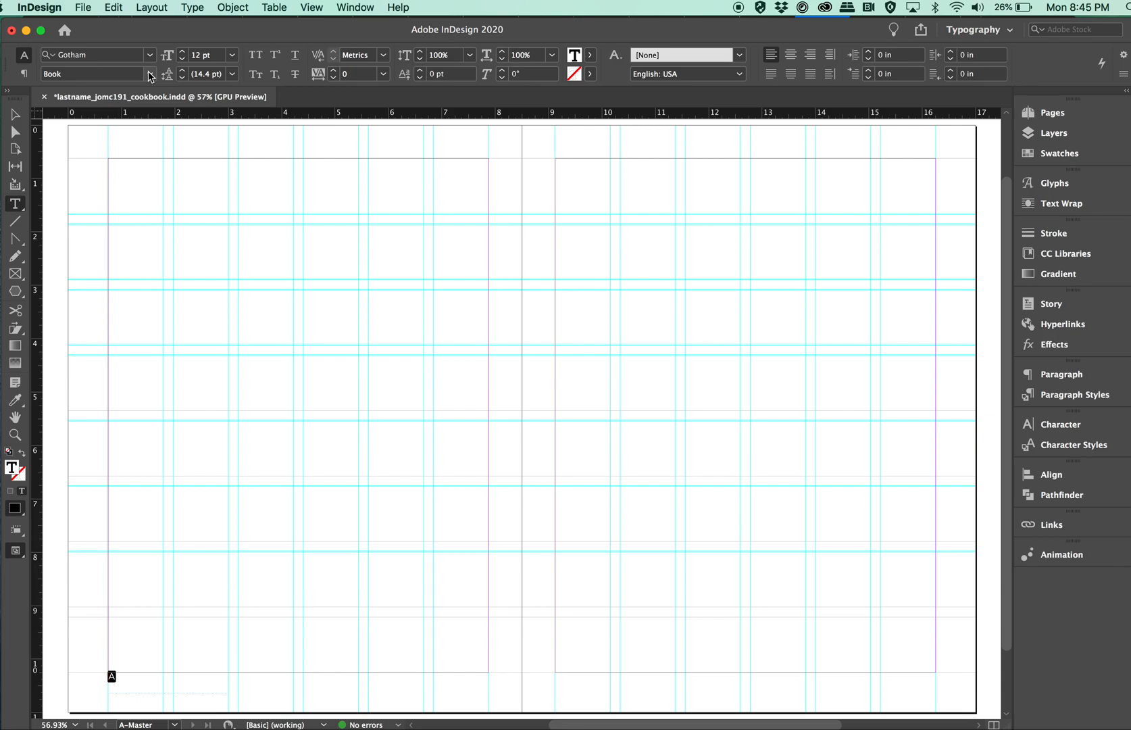
pyautogui.click(147, 74)
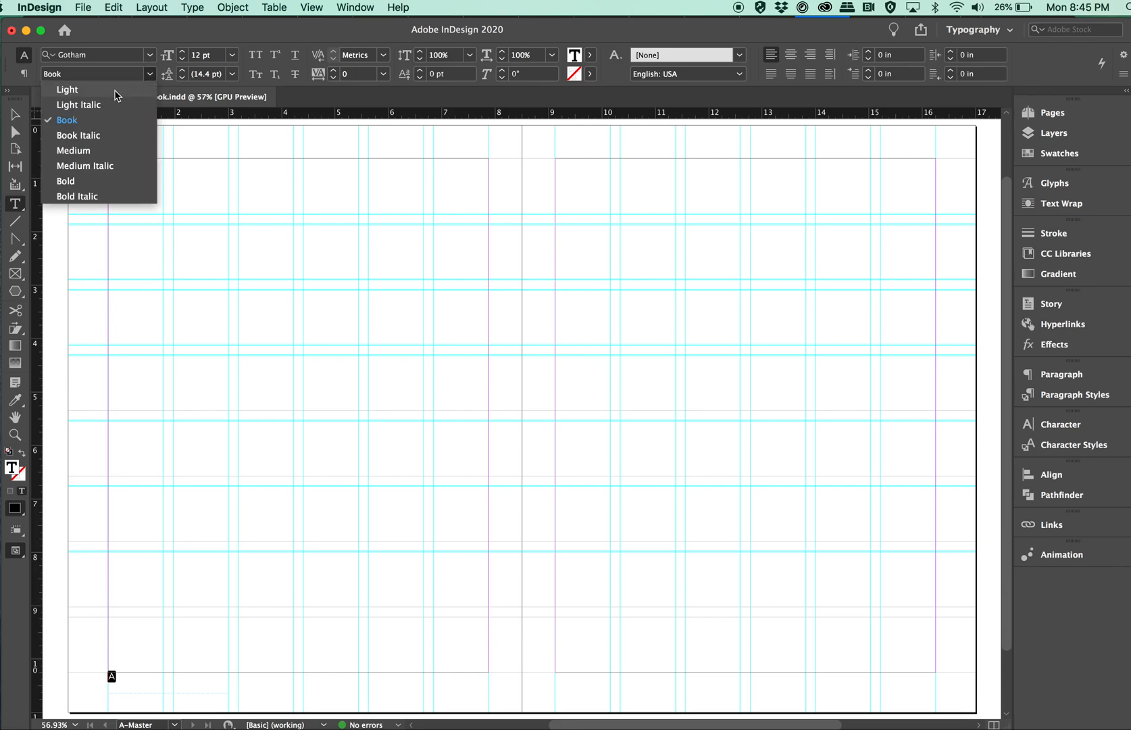
pyautogui.click(231, 55)
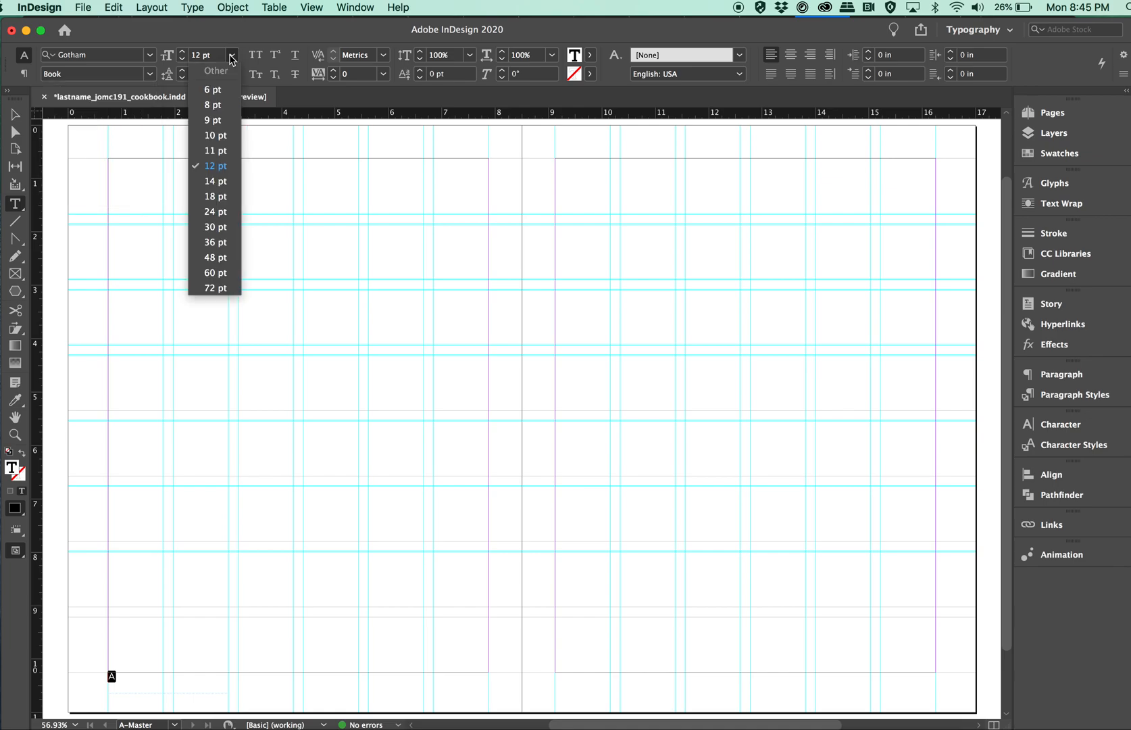
pyautogui.click(218, 136)
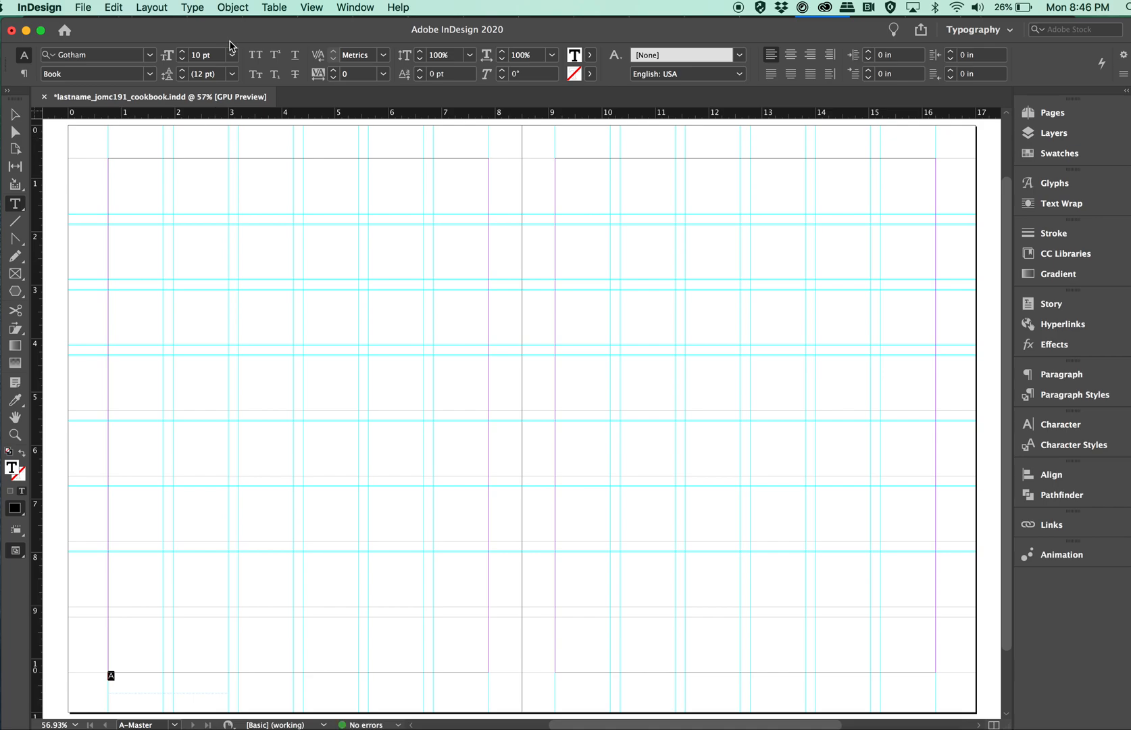
pyautogui.click(1068, 154)
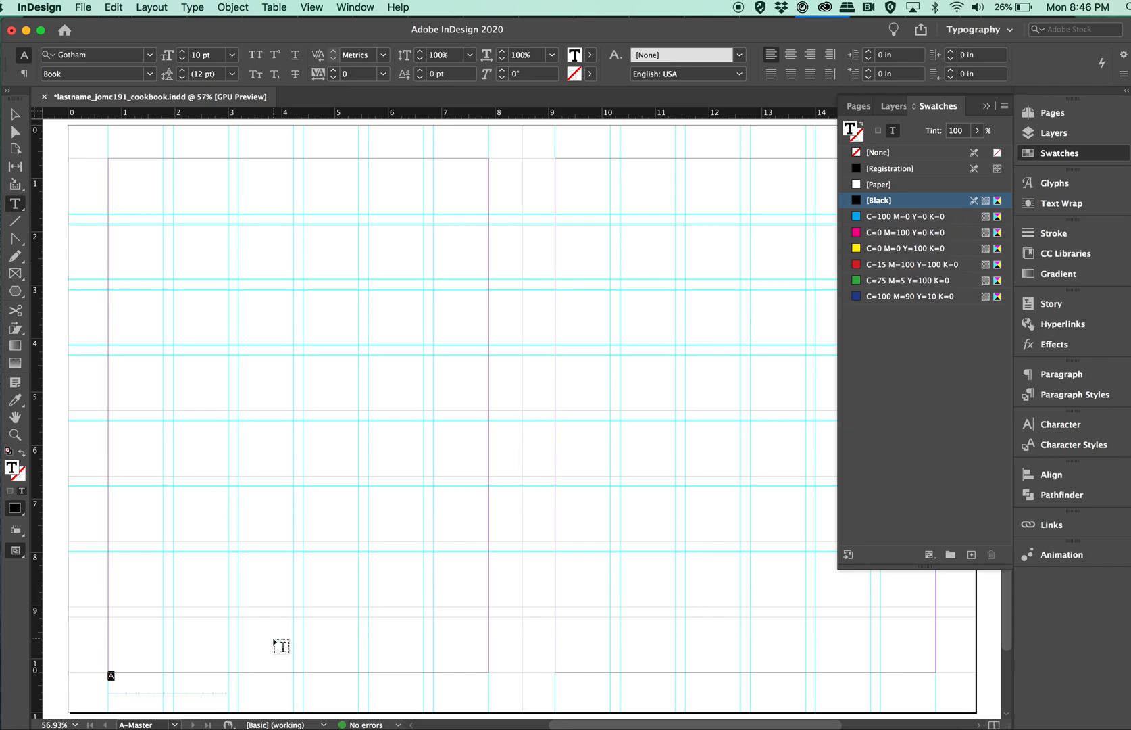
pyautogui.click(987, 110)
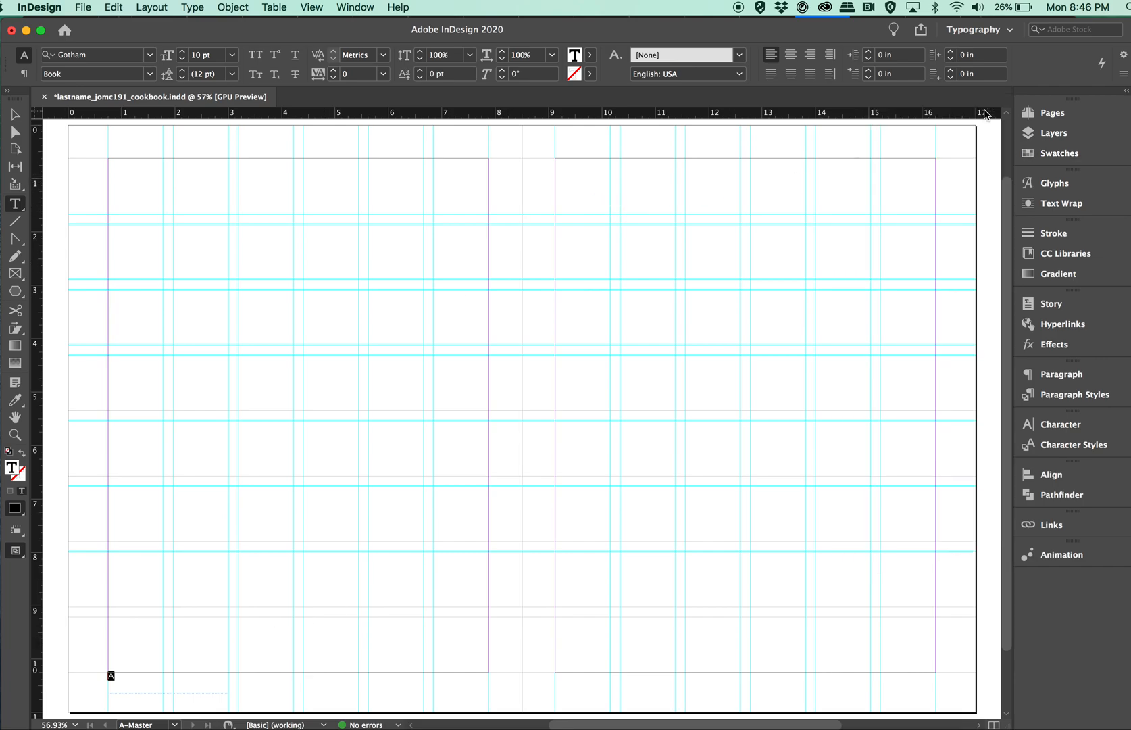
# Move the page number frame slightly down from the bottom margin, to a Y position of about 10.34 in.
pyautogui.click(14, 114)
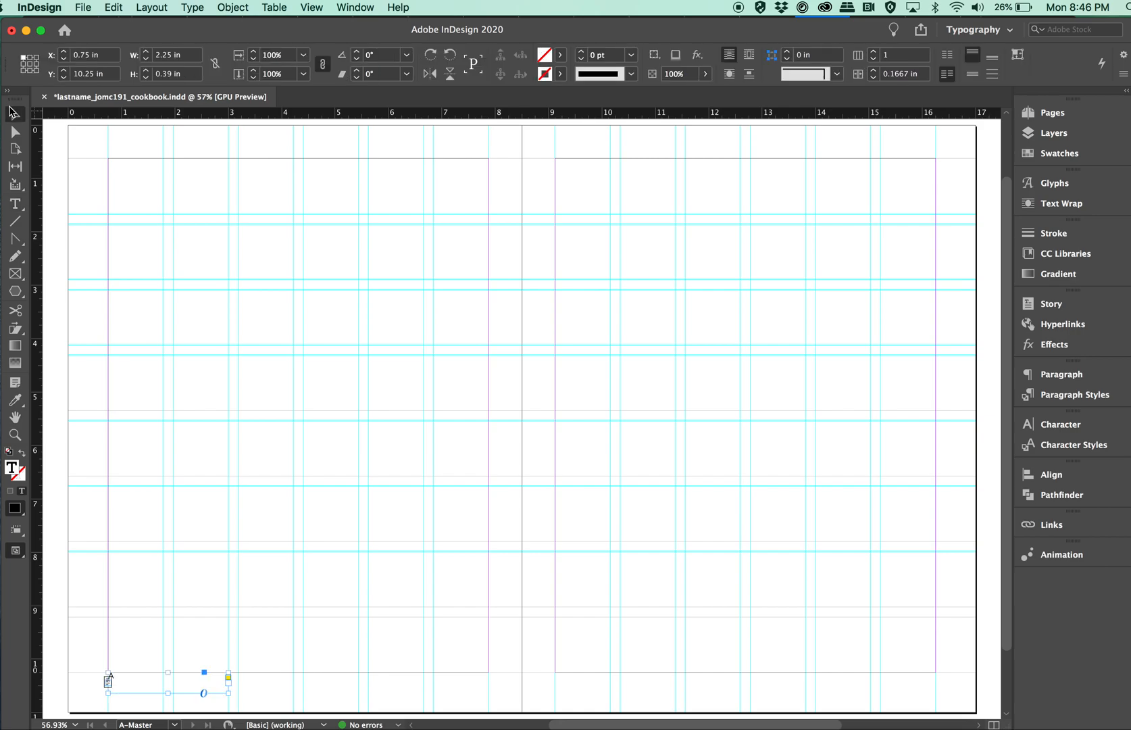
pyautogui.moveTo(103, 113); pyautogui.dragTo(347, 96)
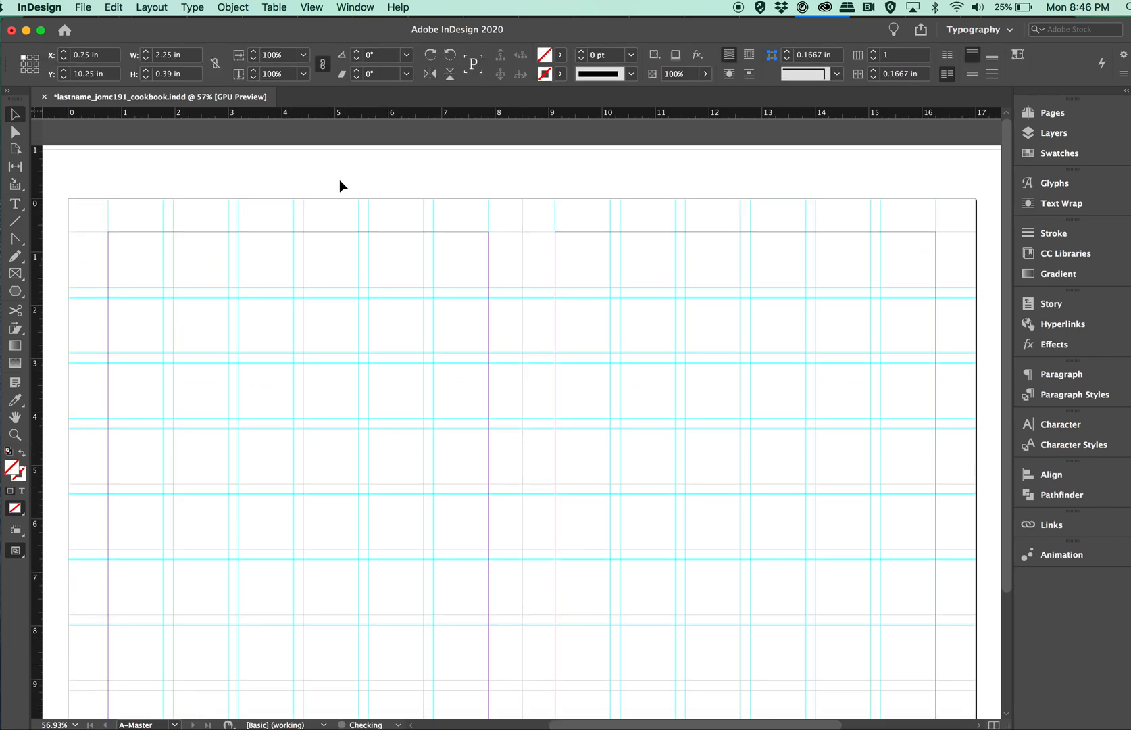
pyautogui.scroll(-5, 347, 347)
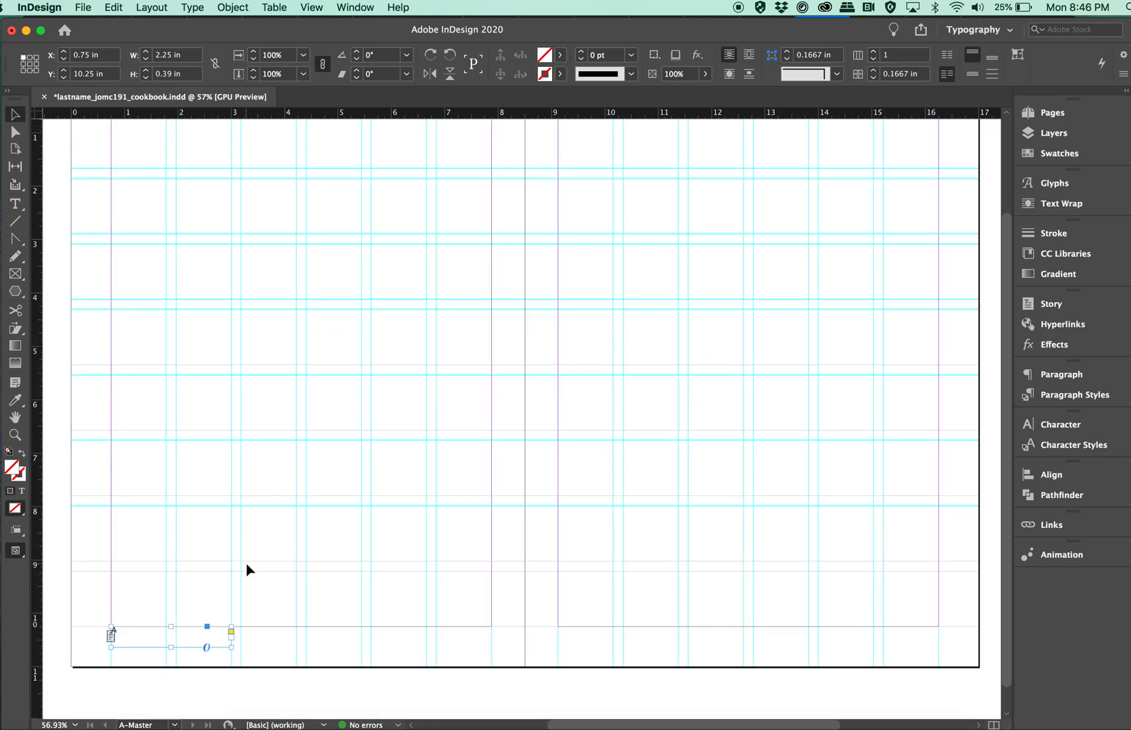
pyautogui.moveTo(152, 638); pyautogui.dragTo(152, 643)
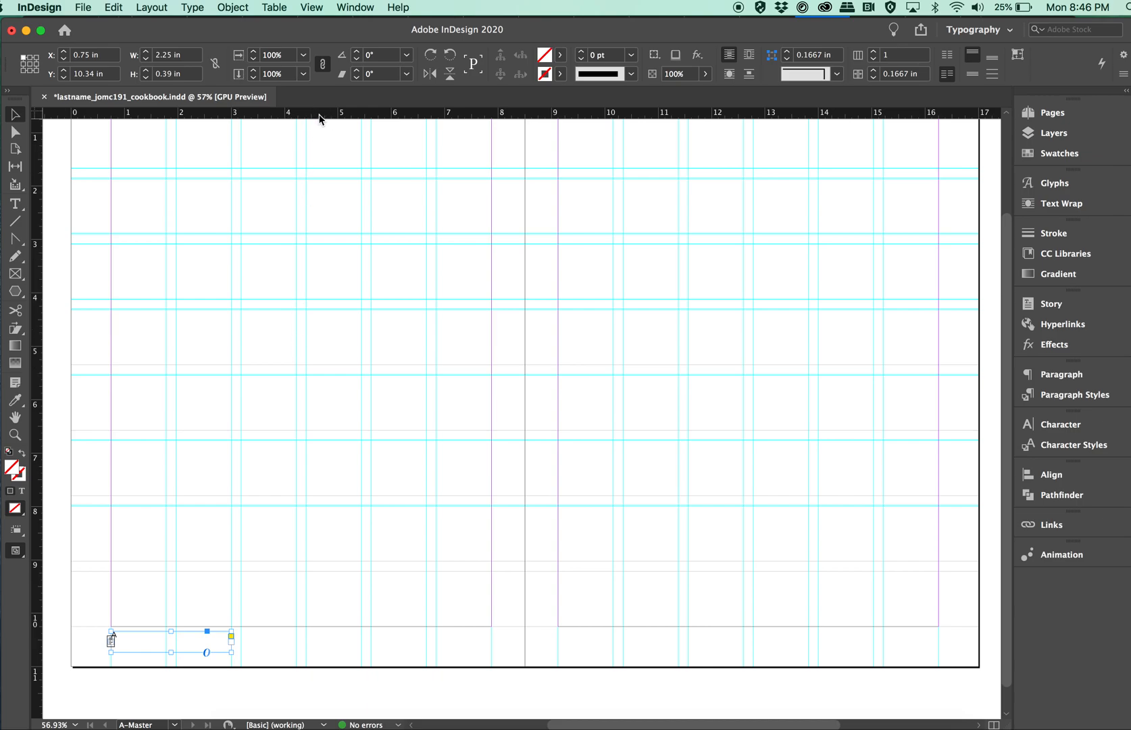
# Hide the rulers and show them again.
pyautogui.press('super+r')
pyautogui.press('super+r')
pyautogui.press('super+r')
pyautogui.press('super+r')
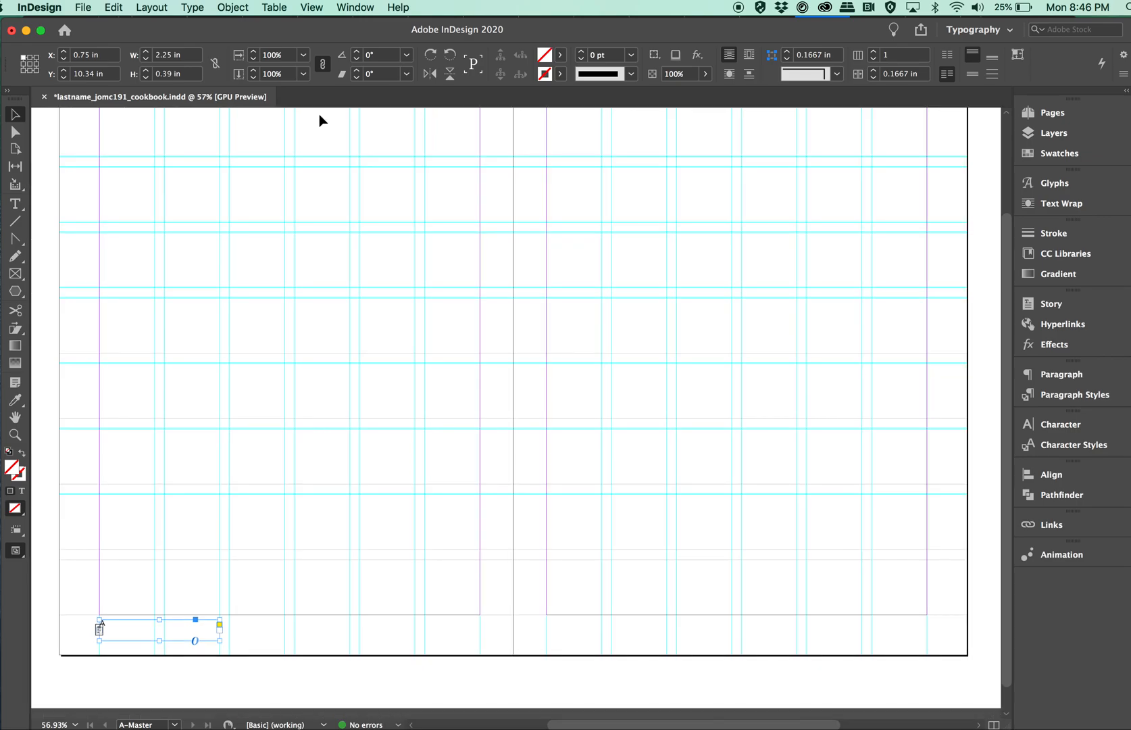
pyautogui.press('super+r')
pyautogui.press('super+r')
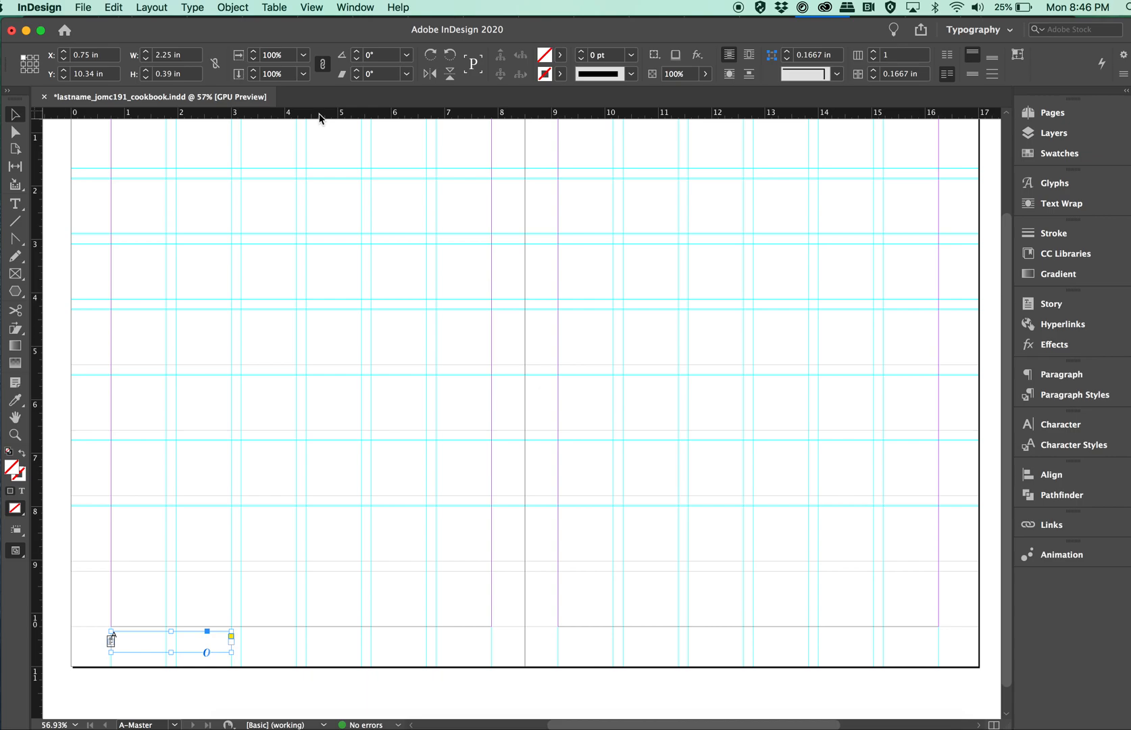
# Add a horizontal guide below the left master page's bottom margin and set its Y position to 10.5 in.
pyautogui.moveTo(319, 117); pyautogui.dragTo(340, 641)
pyautogui.click(339, 640)
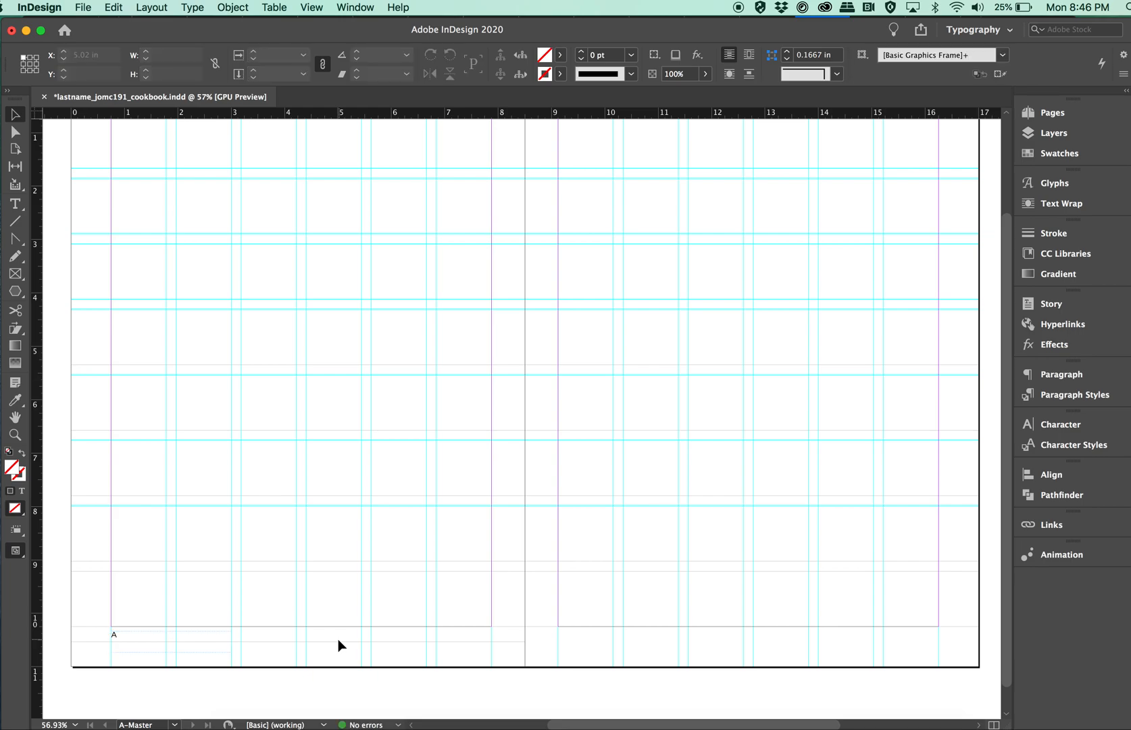
pyautogui.click(337, 642)
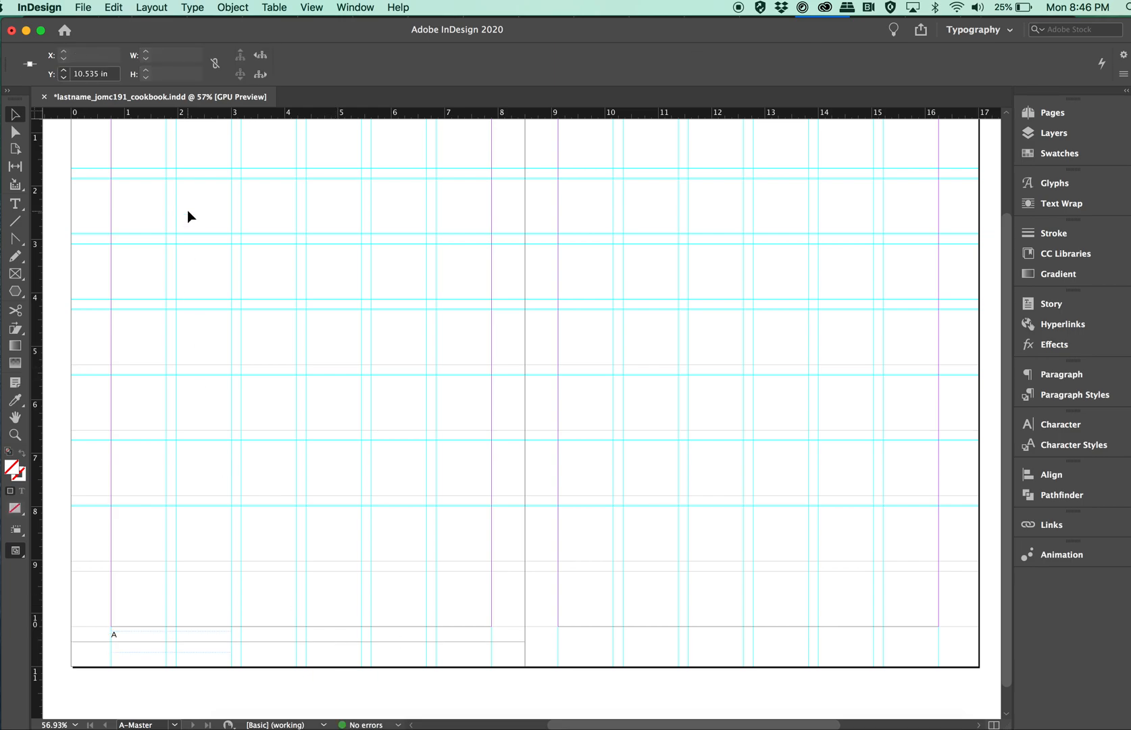
pyautogui.click(100, 73)
pyautogui.press('BackSpace')
pyautogui.press('BackSpace')
pyautogui.press('Return')
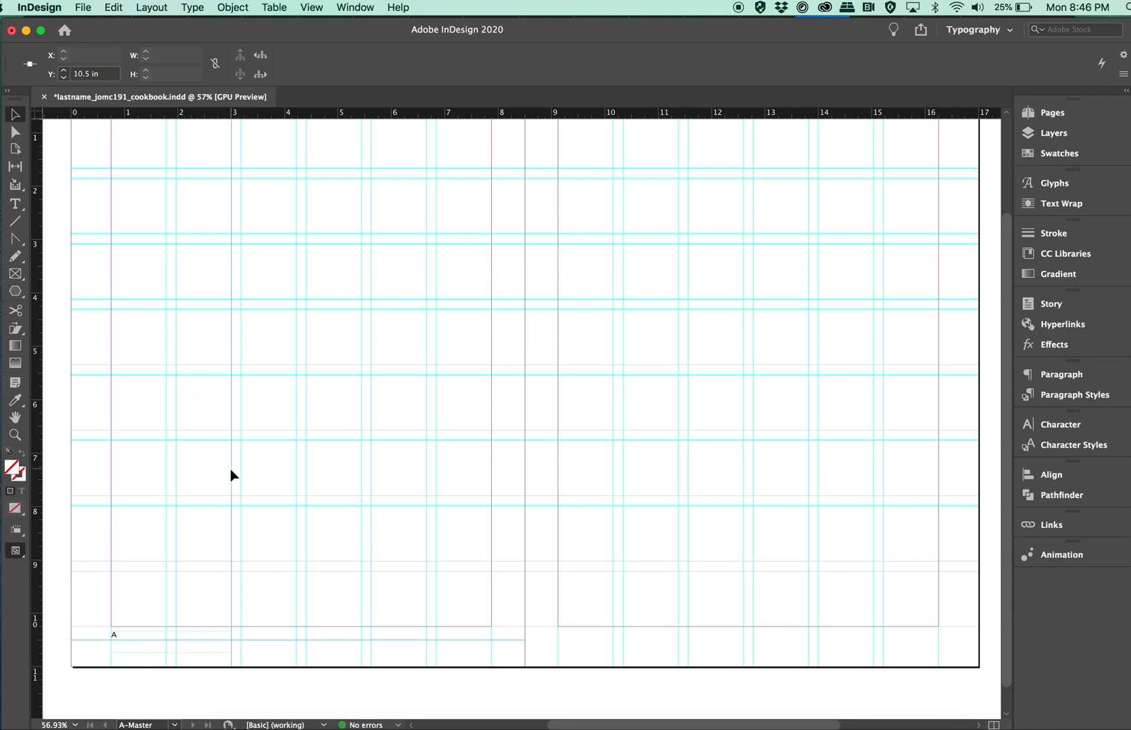
# Nudge the left page number frame down to Y 10.3678 in so the number sits on the new guide.
pyautogui.click(122, 639)
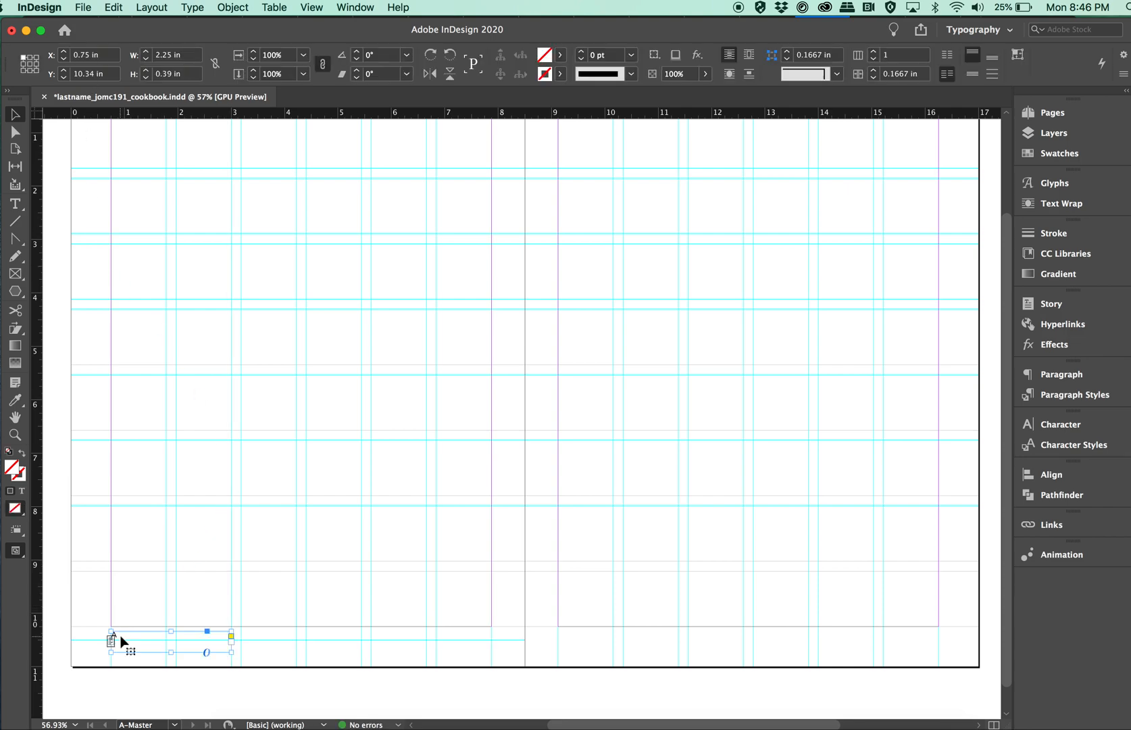
pyautogui.press('Down')
pyautogui.press('Down')
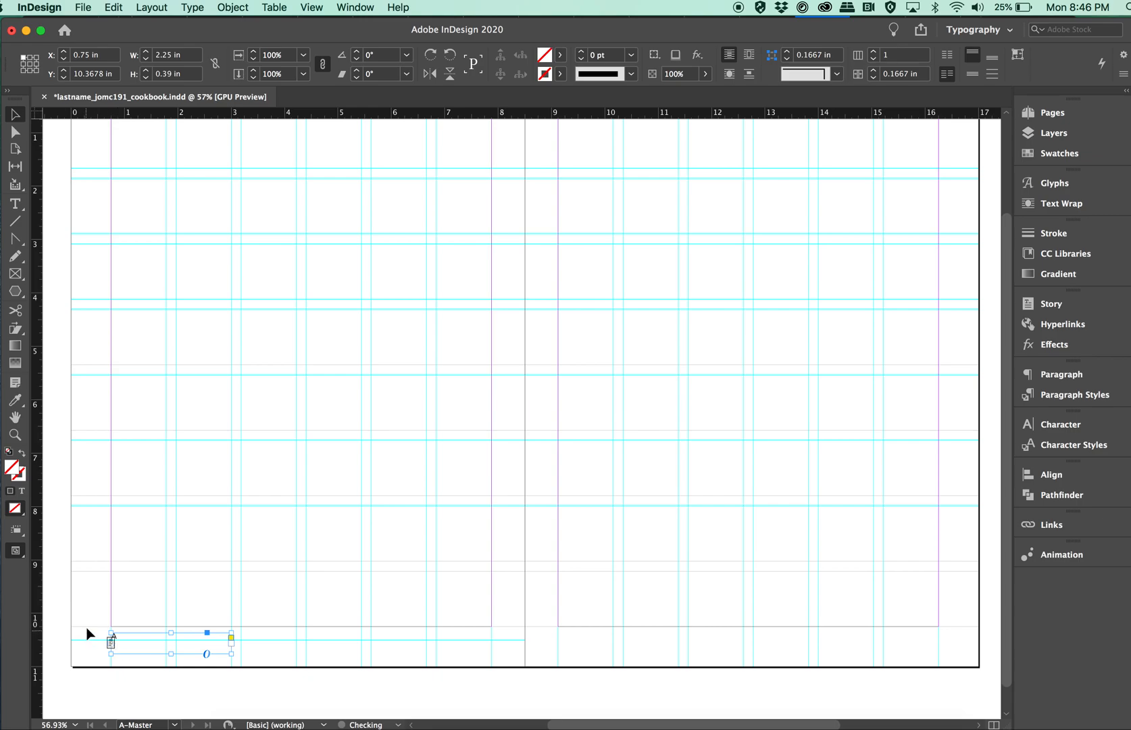
pyautogui.click(96, 601)
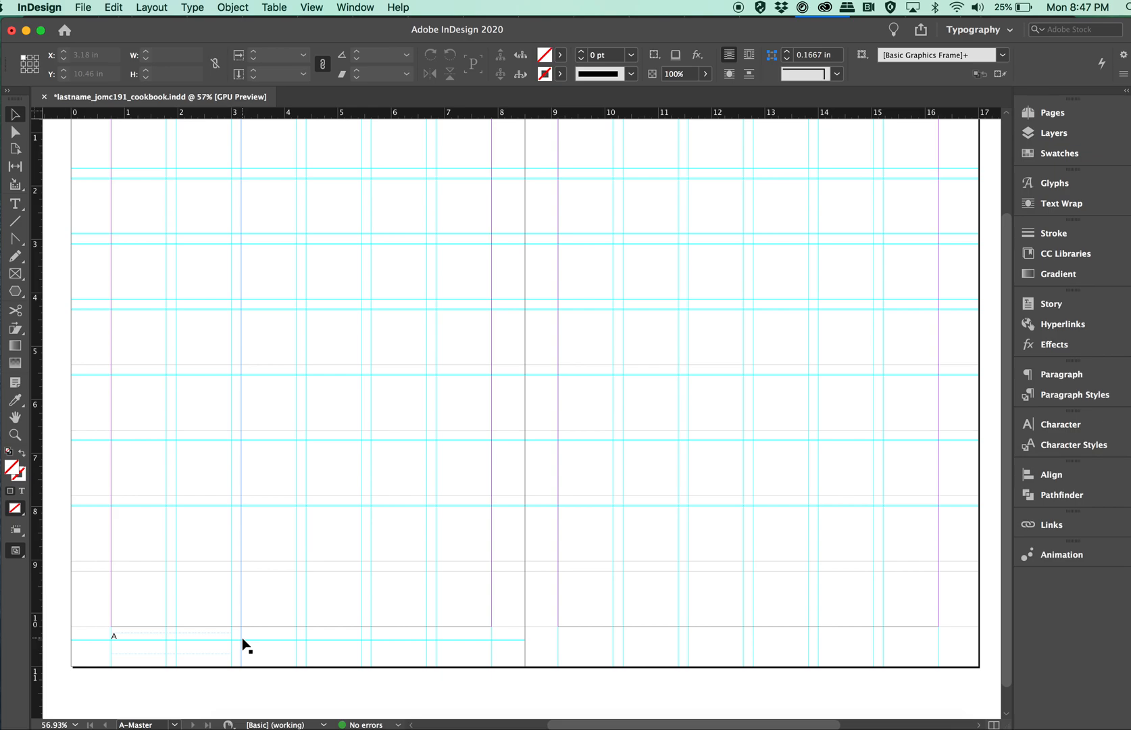
# Add a matching horizontal guide at Y 10.5 in on the right master page.
pyautogui.click(127, 645)
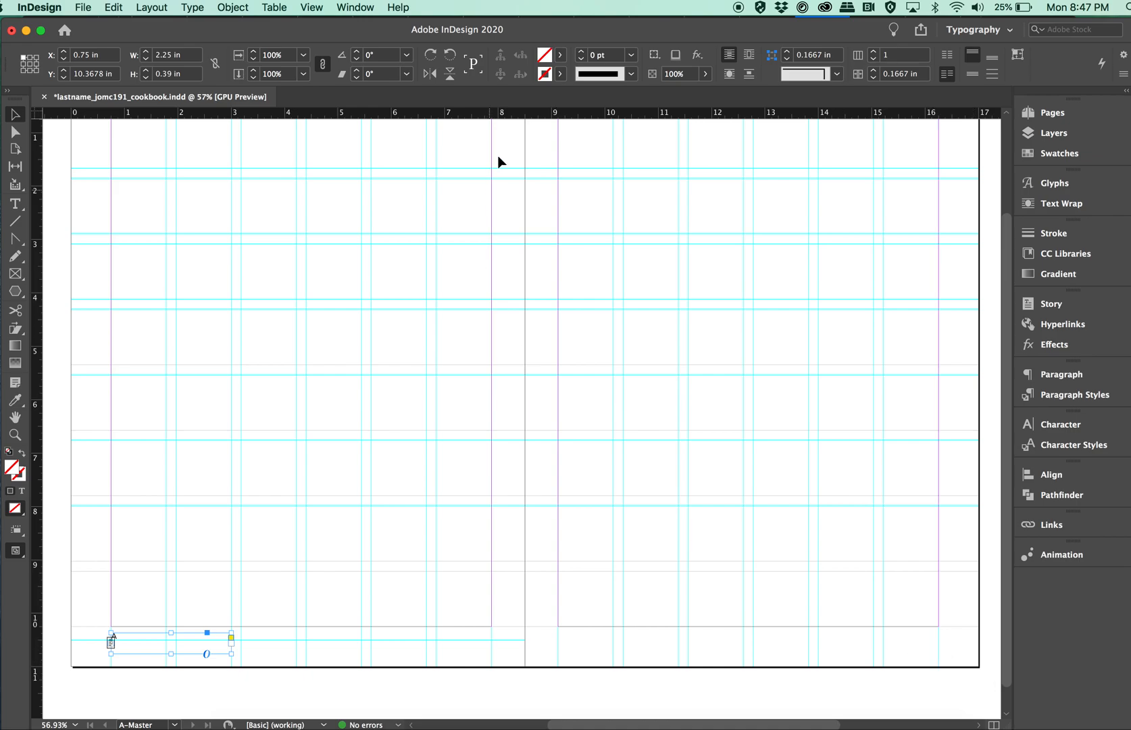
pyautogui.moveTo(551, 114); pyautogui.dragTo(556, 640)
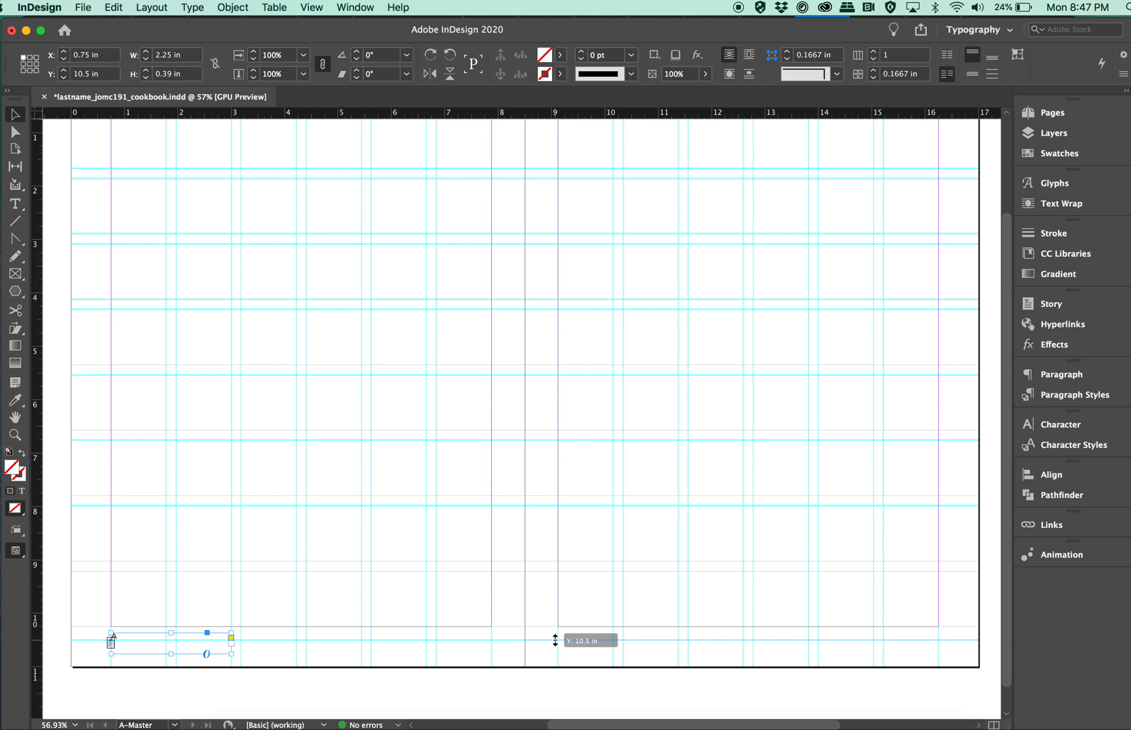
pyautogui.moveTo(555, 640); pyautogui.dragTo(556, 641)
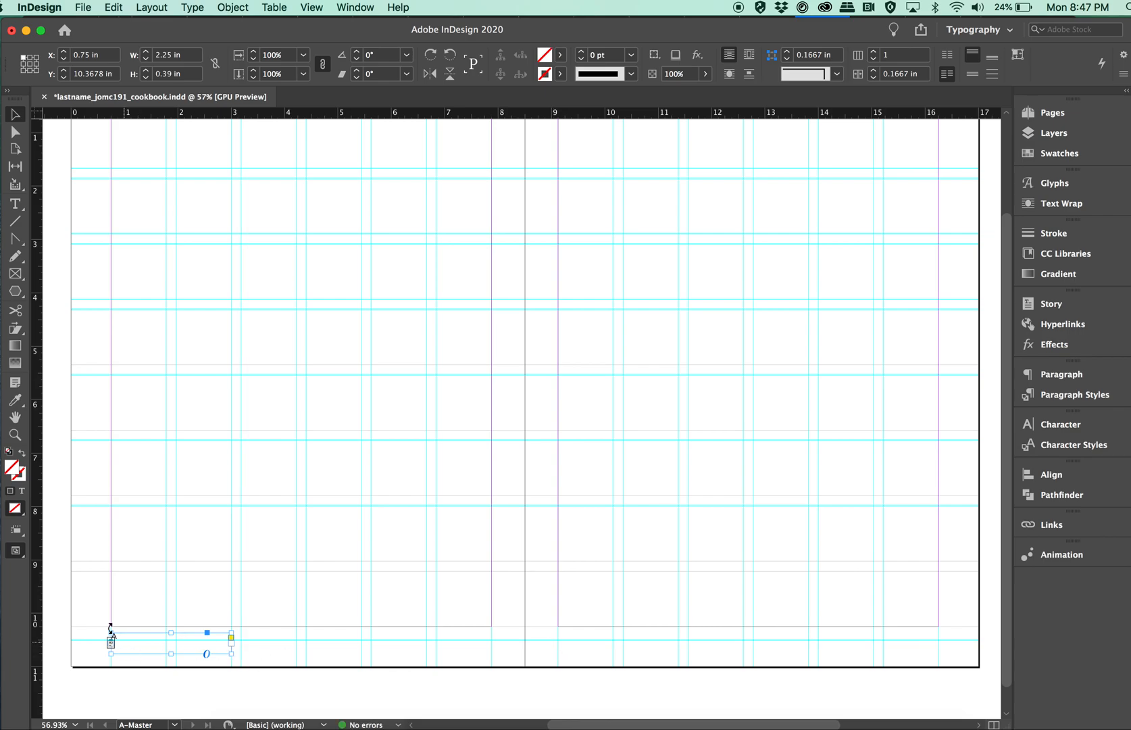
# Duplicate the page number frame to the right master page at X 14 in, spanning the last two grid columns.
pyautogui.click(16, 205)
pyautogui.moveTo(119, 637); pyautogui.dragTo(830, 664)
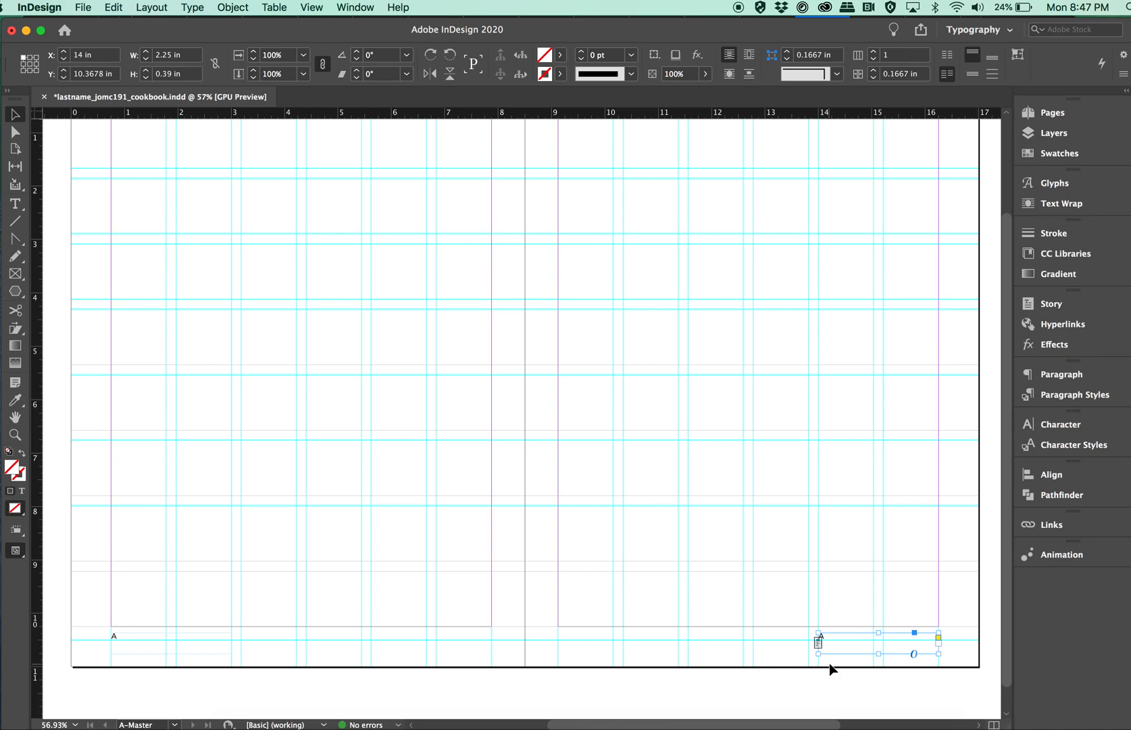
pyautogui.click(827, 674)
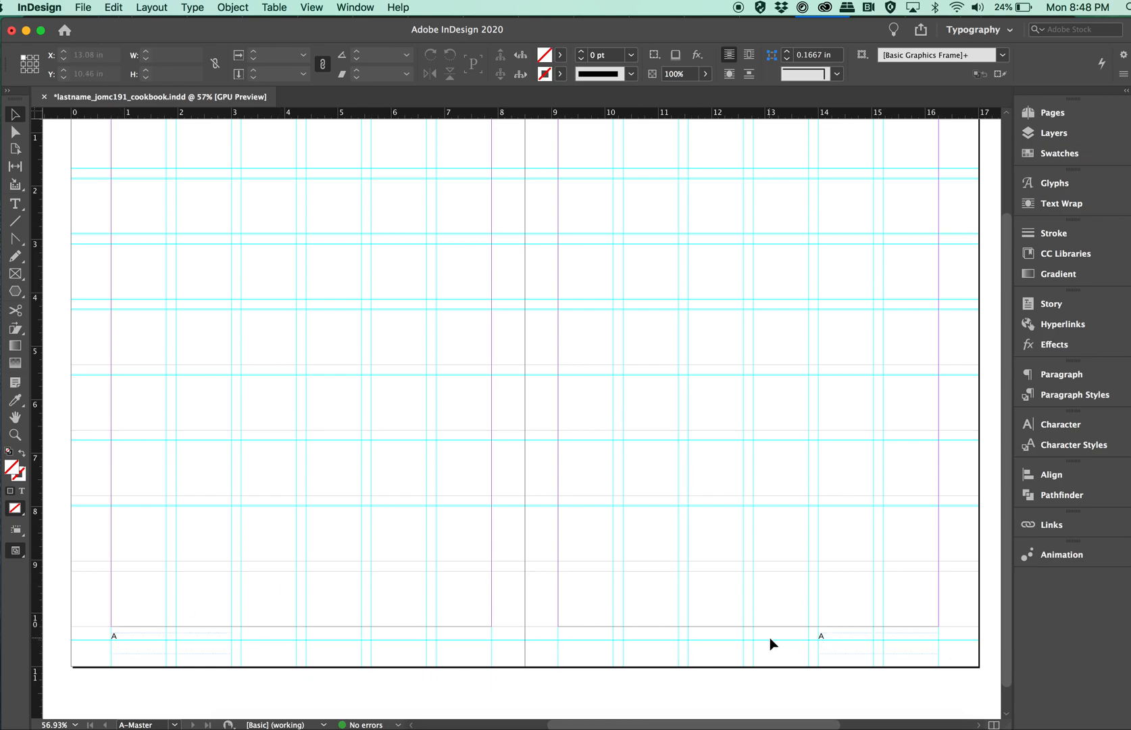
# Right-align the page number marker in the right master page's frame.
pyautogui.doubleClick(833, 635)
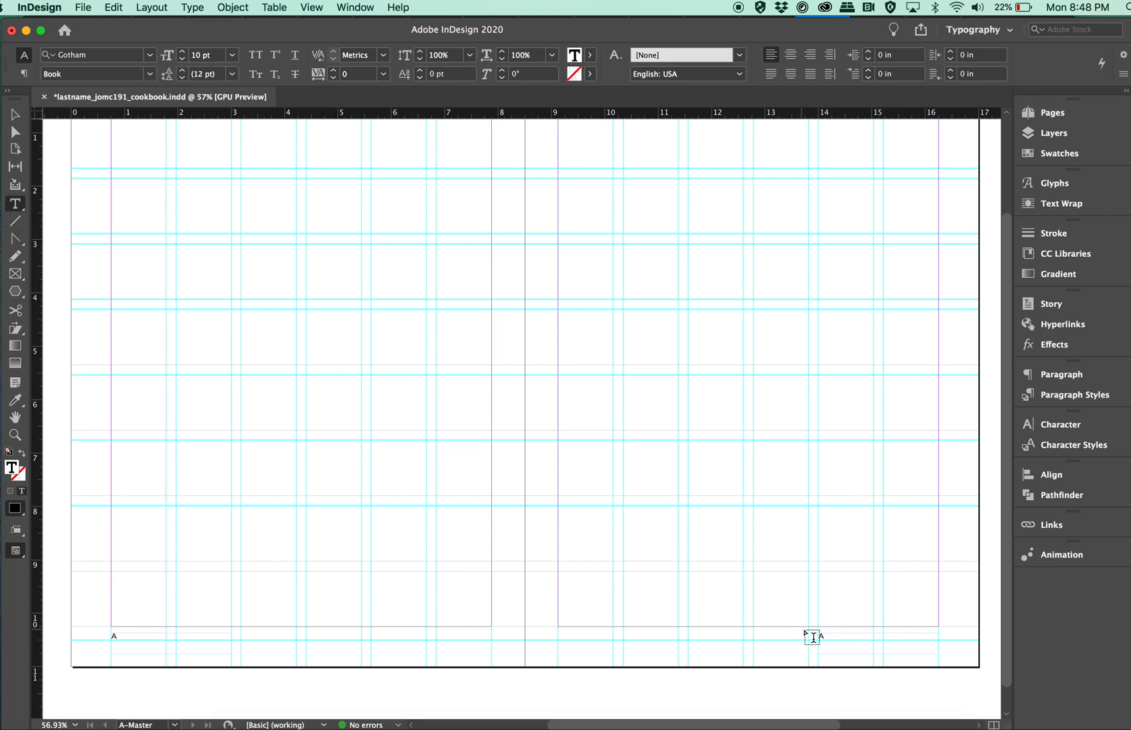
pyautogui.moveTo(825, 635); pyautogui.dragTo(815, 635)
pyautogui.click(832, 635)
pyautogui.press('super+shift+r')
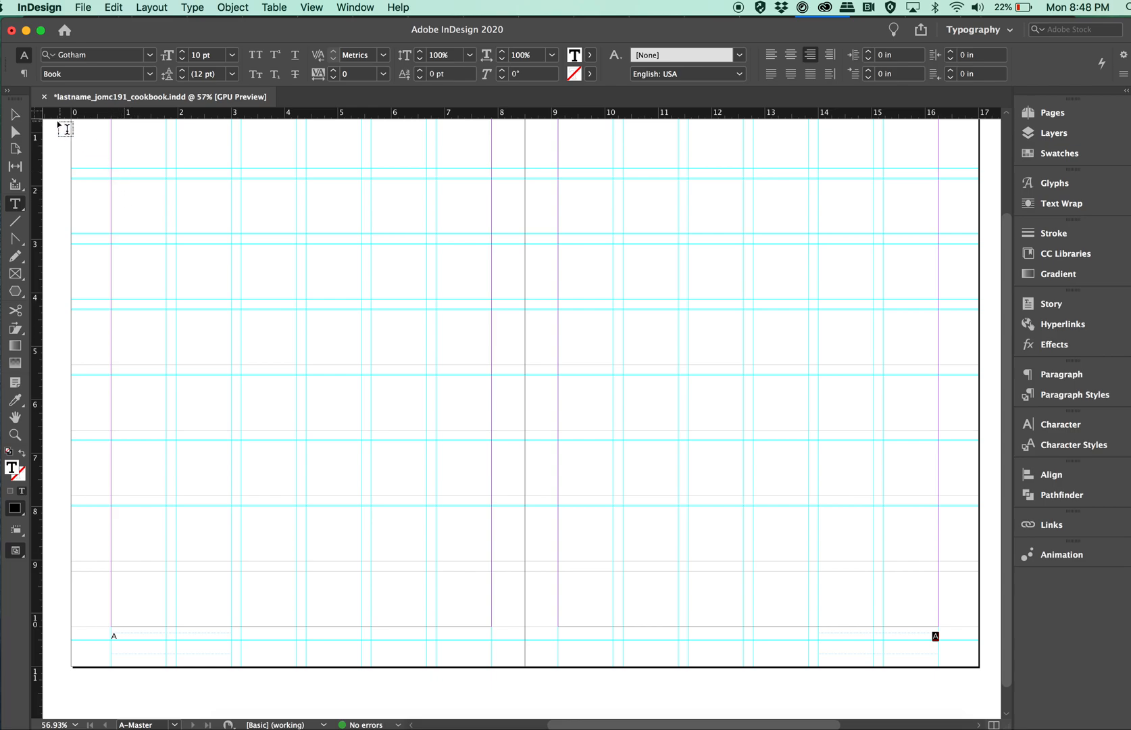
pyautogui.click(20, 116)
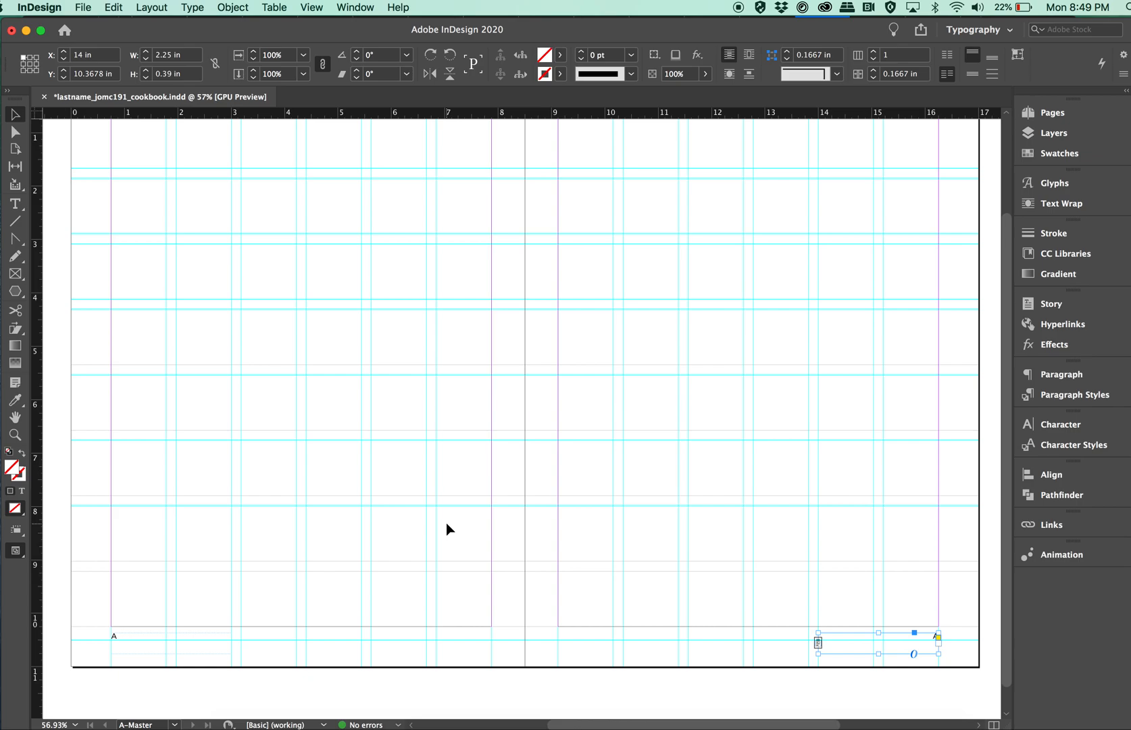
# Add a running title of the owner's first name plus "Cookbook" in a 3.4688 by 0.39 in frame across the left page's last three footer columns.
pyautogui.scroll(2, 446, 523)
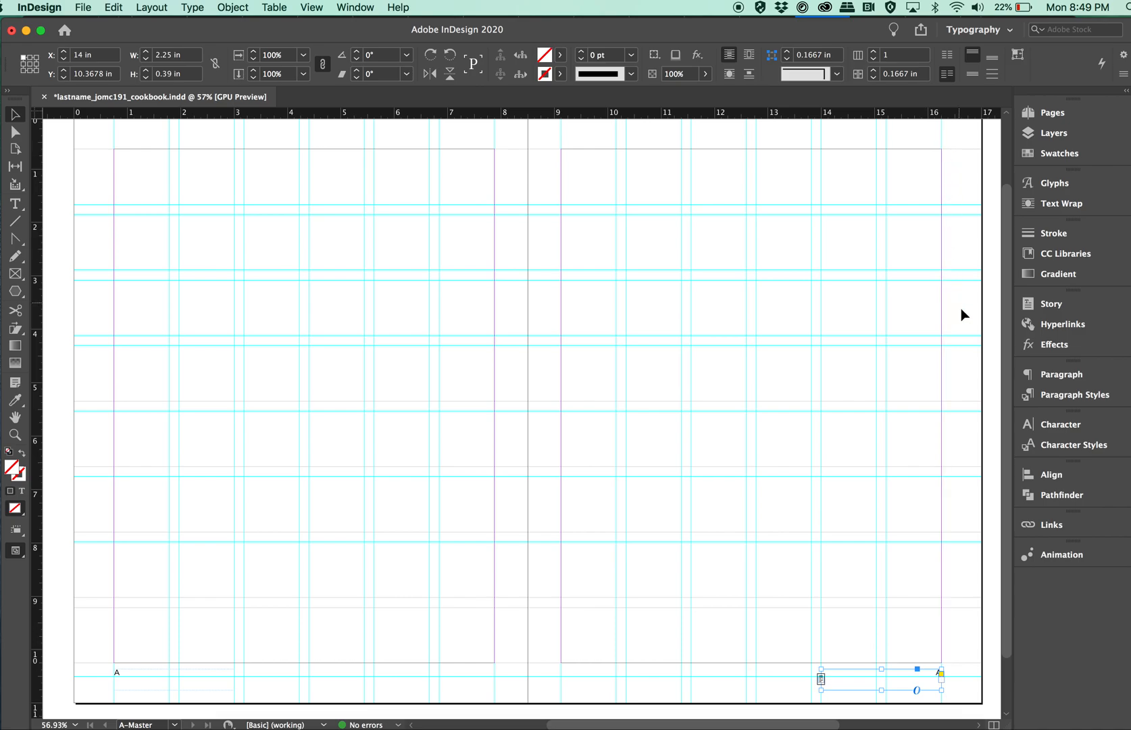
pyautogui.scroll(-2, 790, 394)
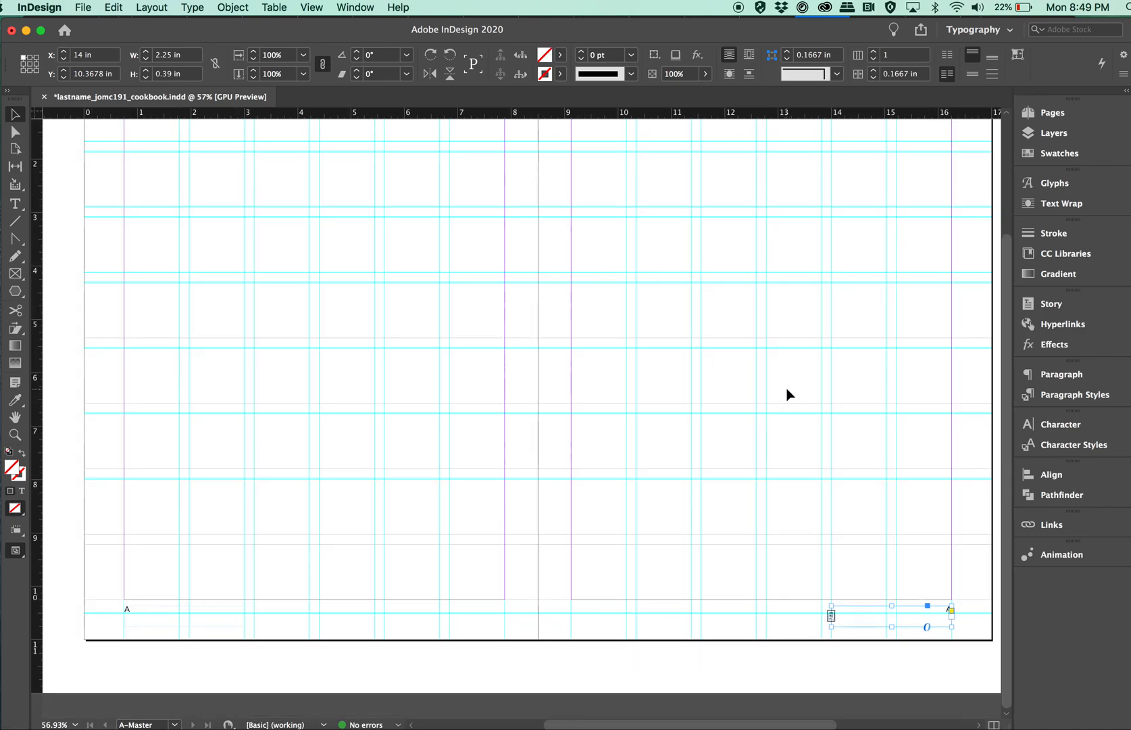
pyautogui.click(16, 206)
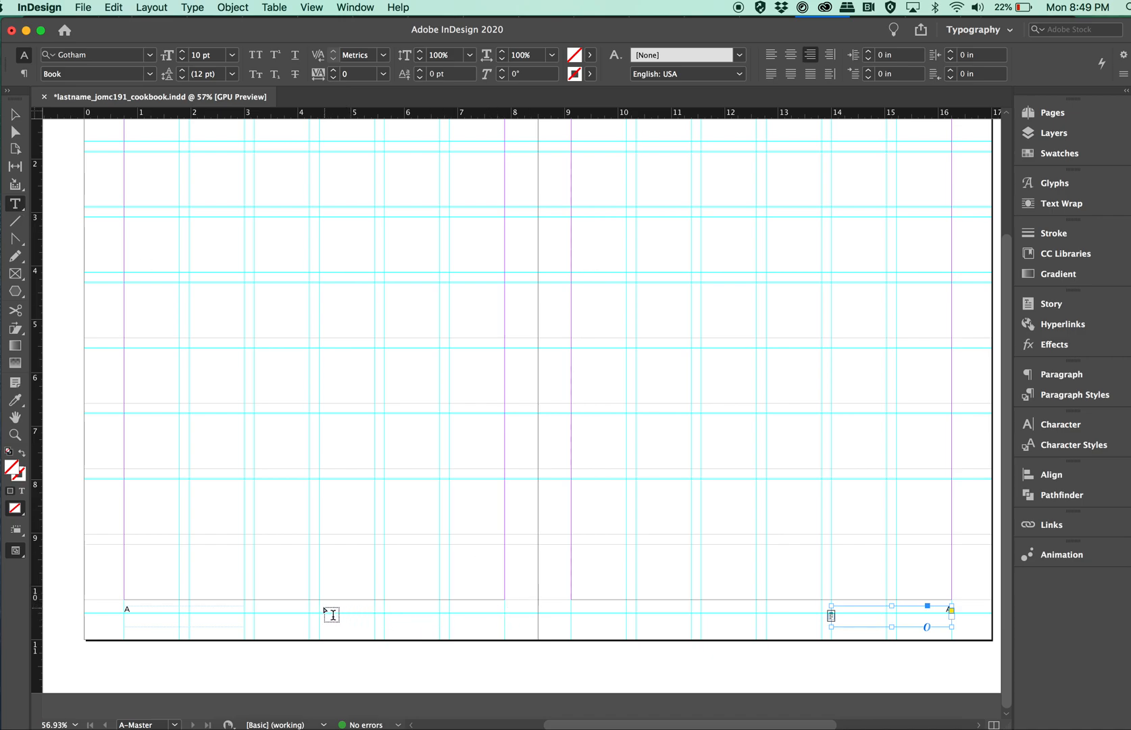
pyautogui.moveTo(319, 605); pyautogui.dragTo(504, 625)
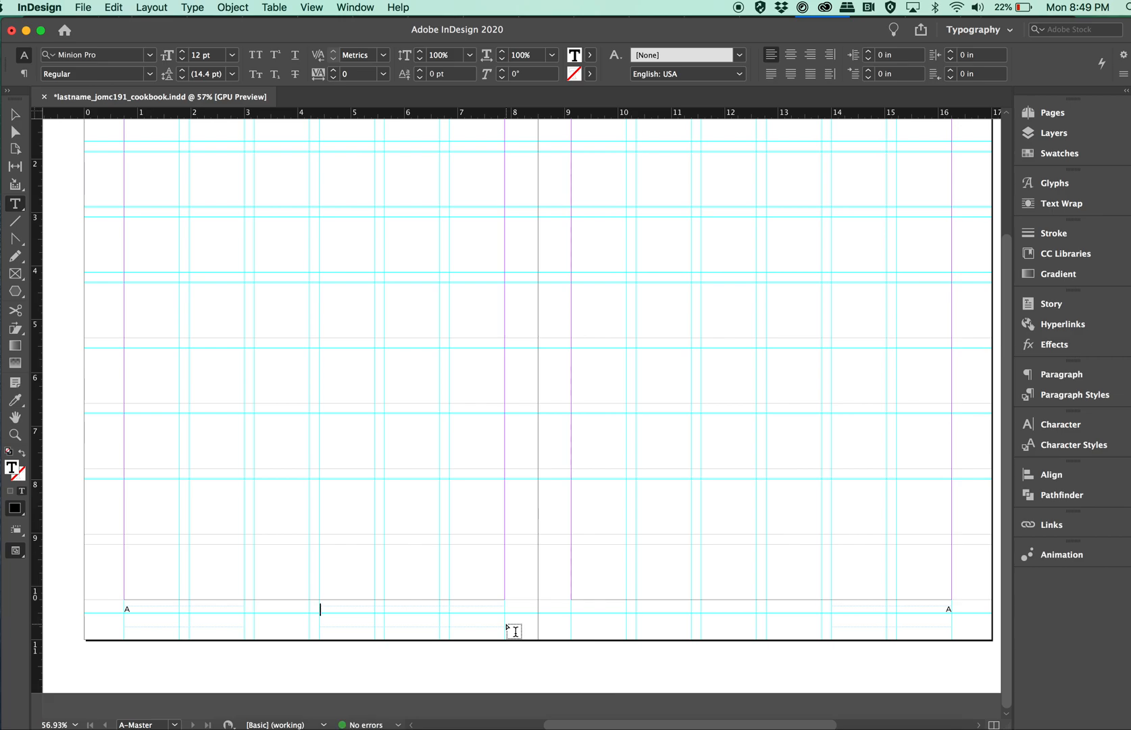
pyautogui.write('K')
pyautogui.write('aat')
pyautogui.write("tie's Coo")
pyautogui.write('k')
pyautogui.write('book')
# Format the footer running title in Gotham Book at 10 pt.
pyautogui.moveTo(383, 609); pyautogui.dragTo(306, 612)
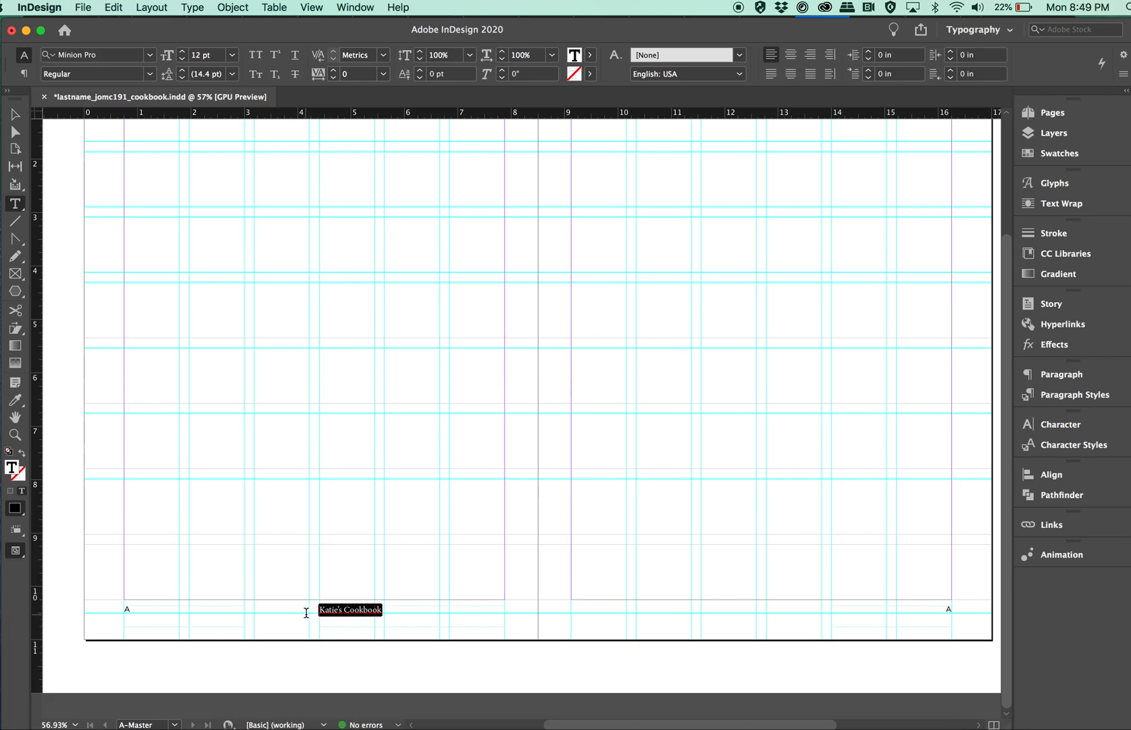
pyautogui.click(150, 56)
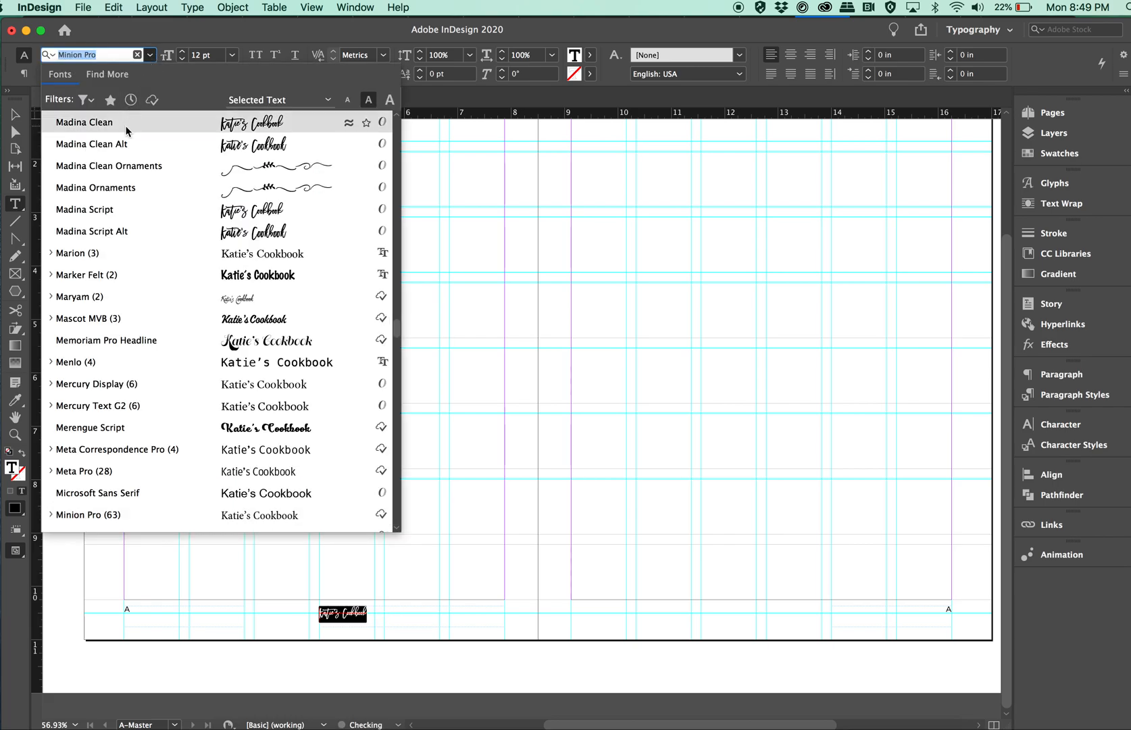
pyautogui.scroll(5, 115, 165)
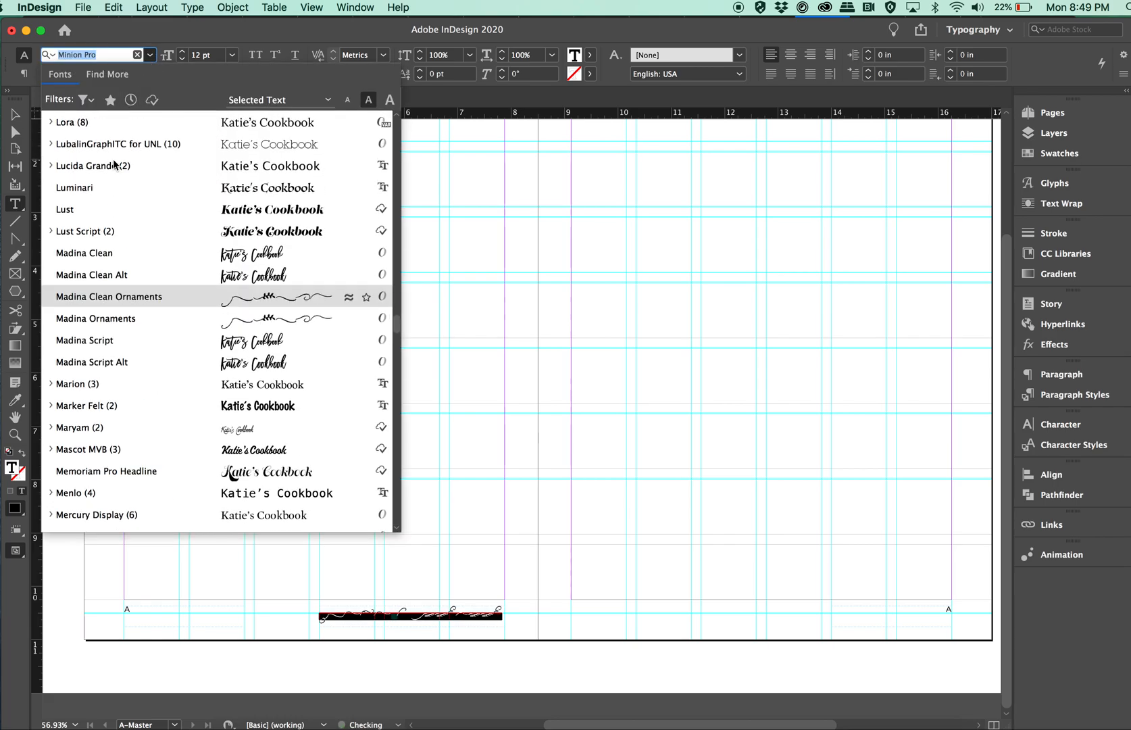
pyautogui.write('goth')
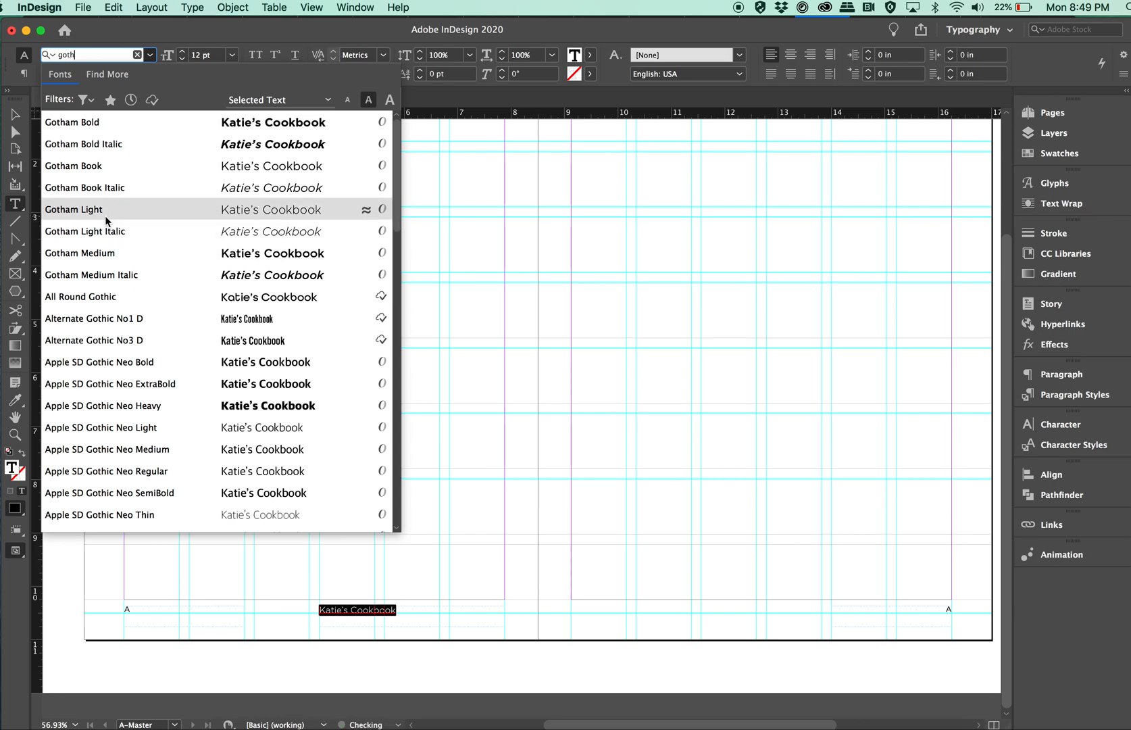
pyautogui.click(106, 219)
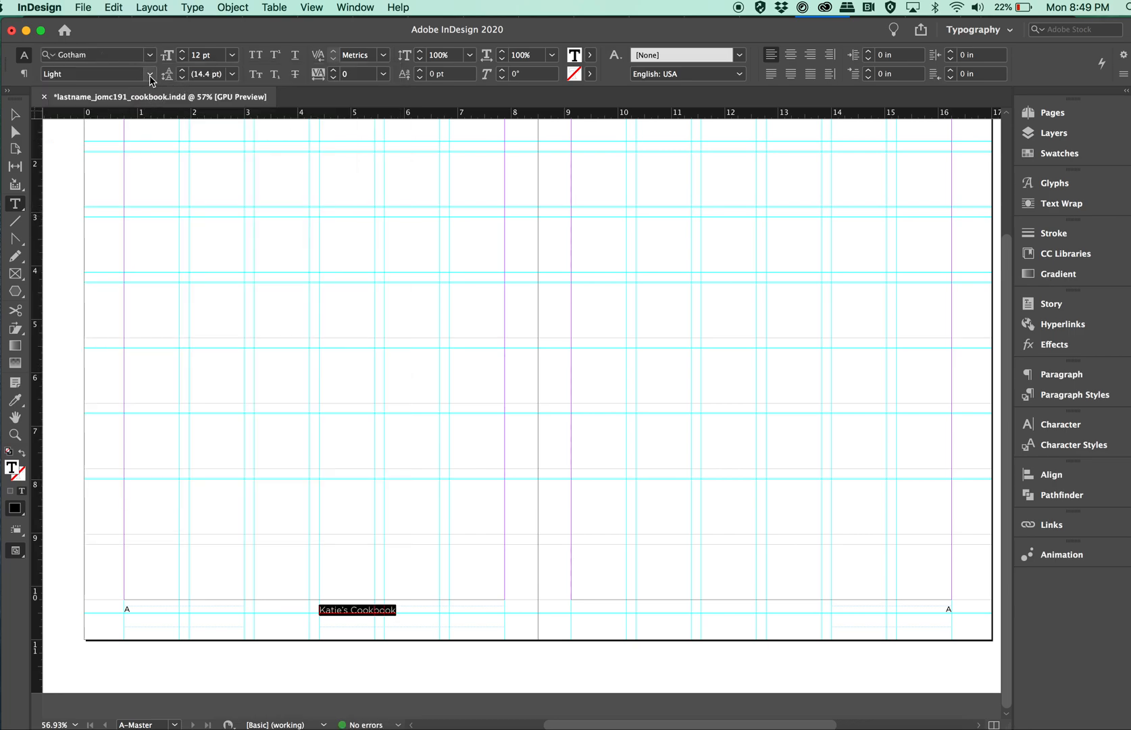
pyautogui.click(152, 78)
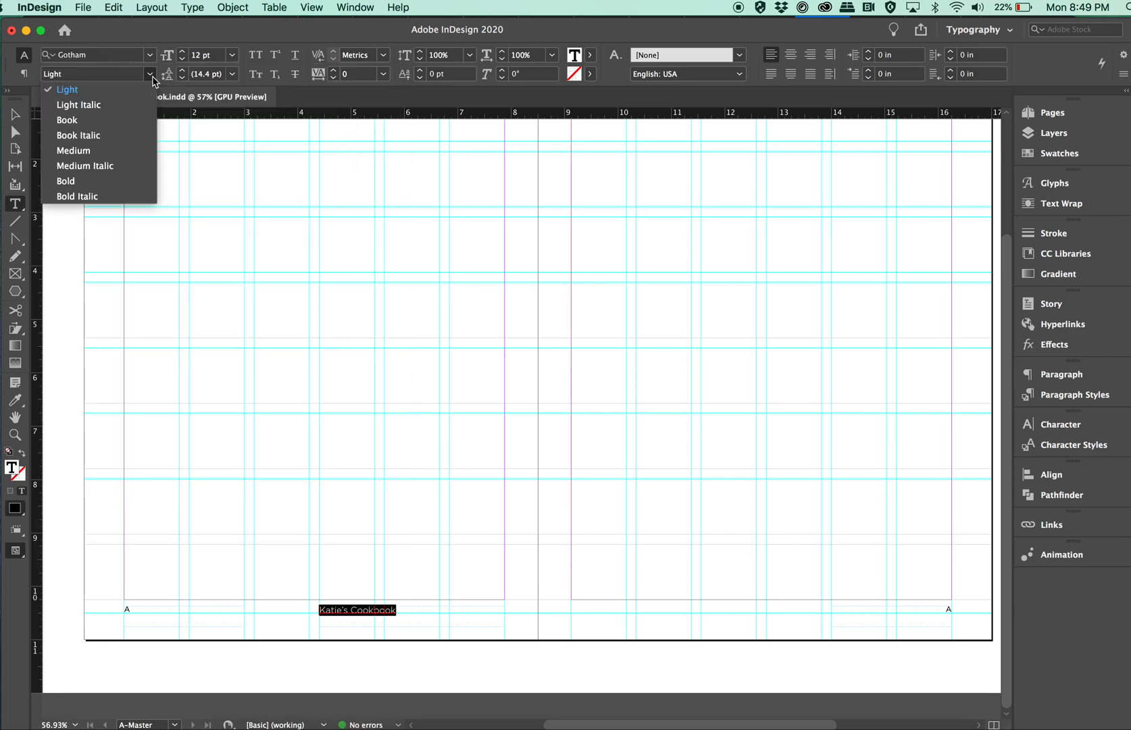
pyautogui.click(76, 123)
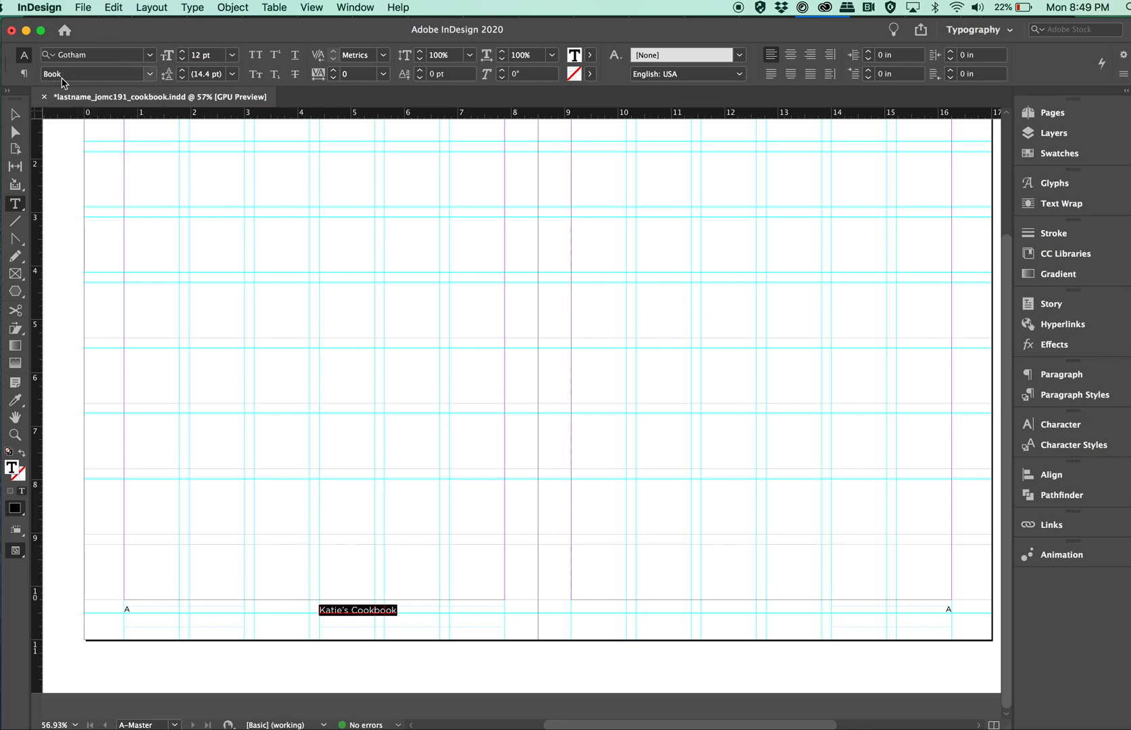
pyautogui.click(151, 78)
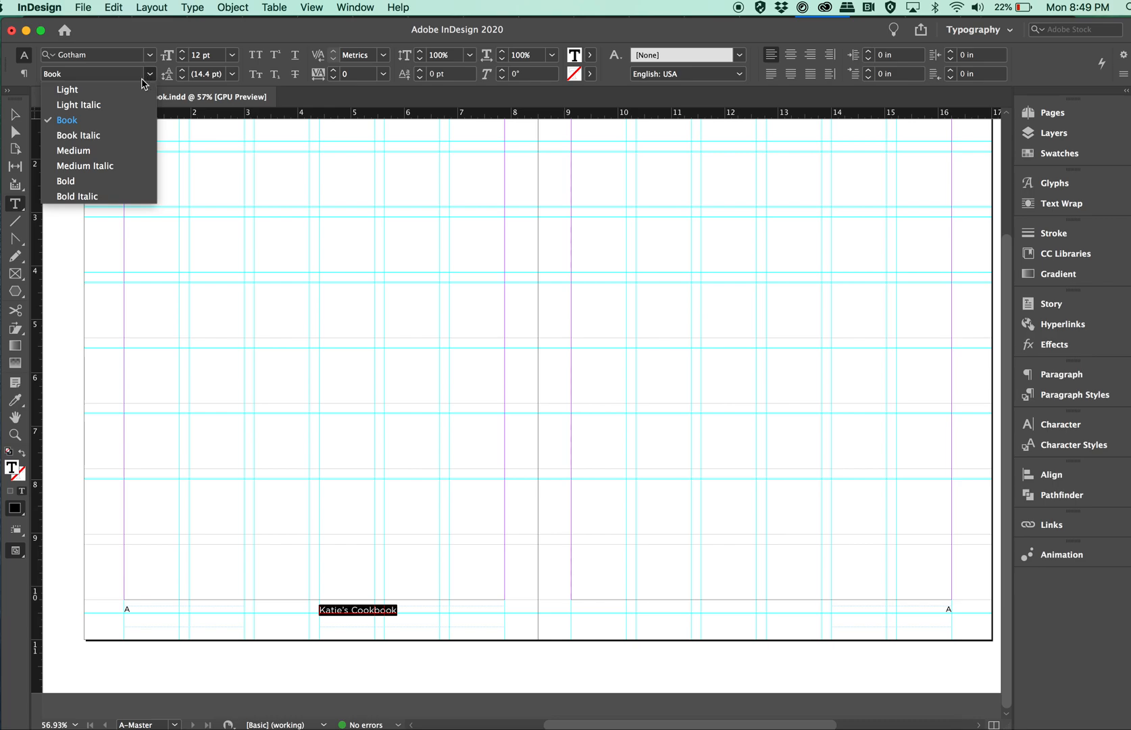
pyautogui.click(235, 54)
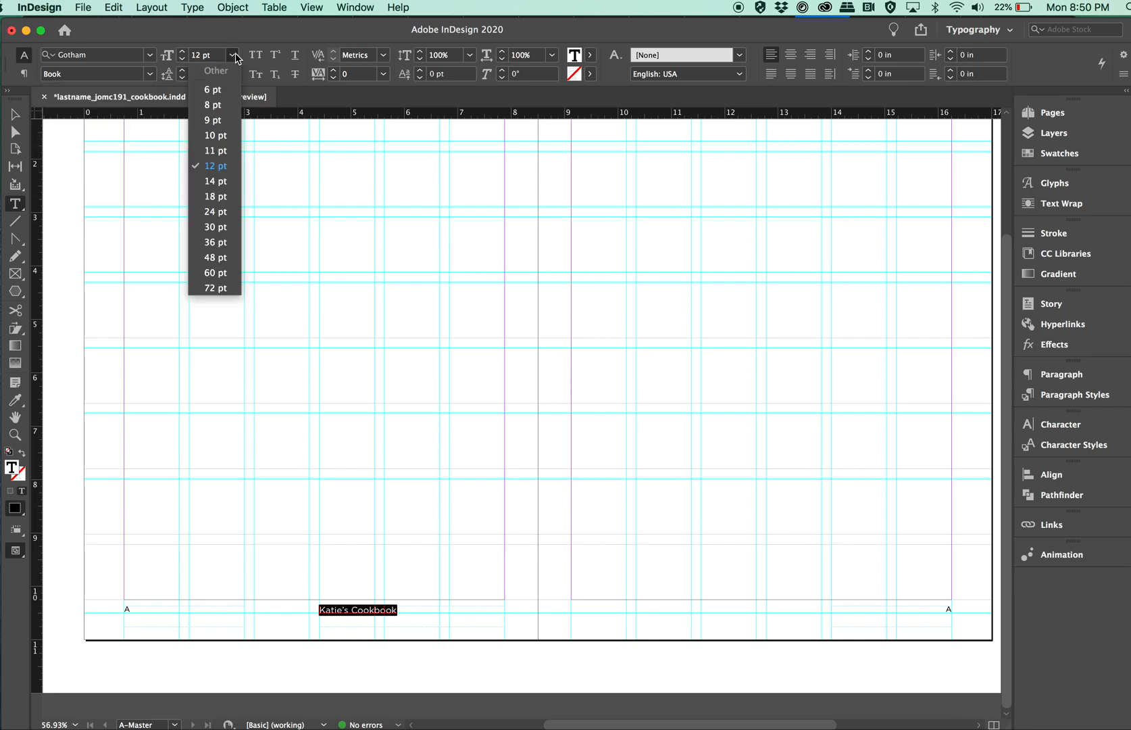
pyautogui.click(215, 137)
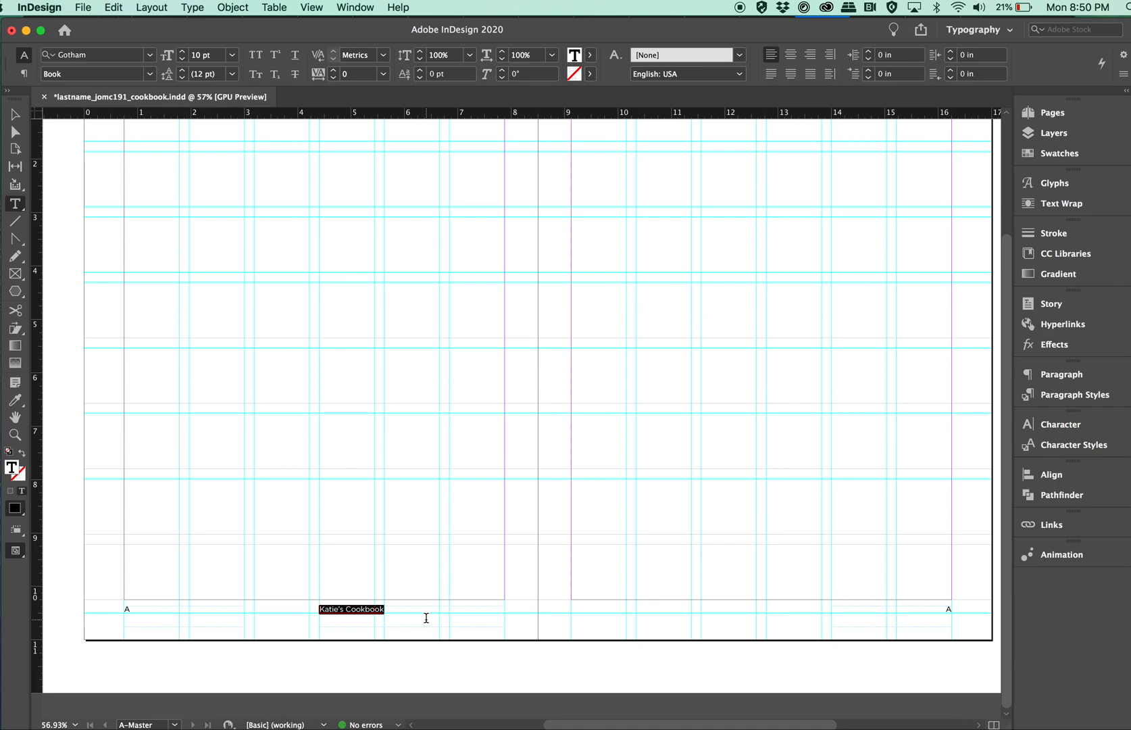
# Right-align the running title in the left master page's footer and deselect its frame.
pyautogui.press('super')
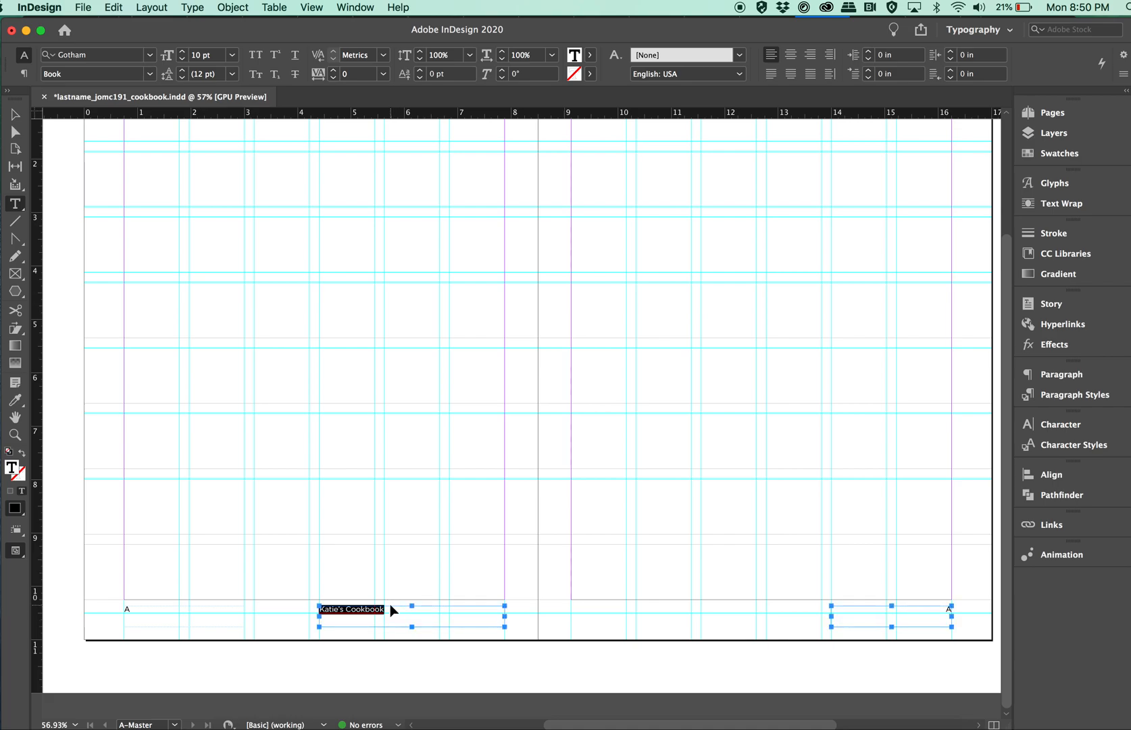
pyautogui.press('super+shift+r')
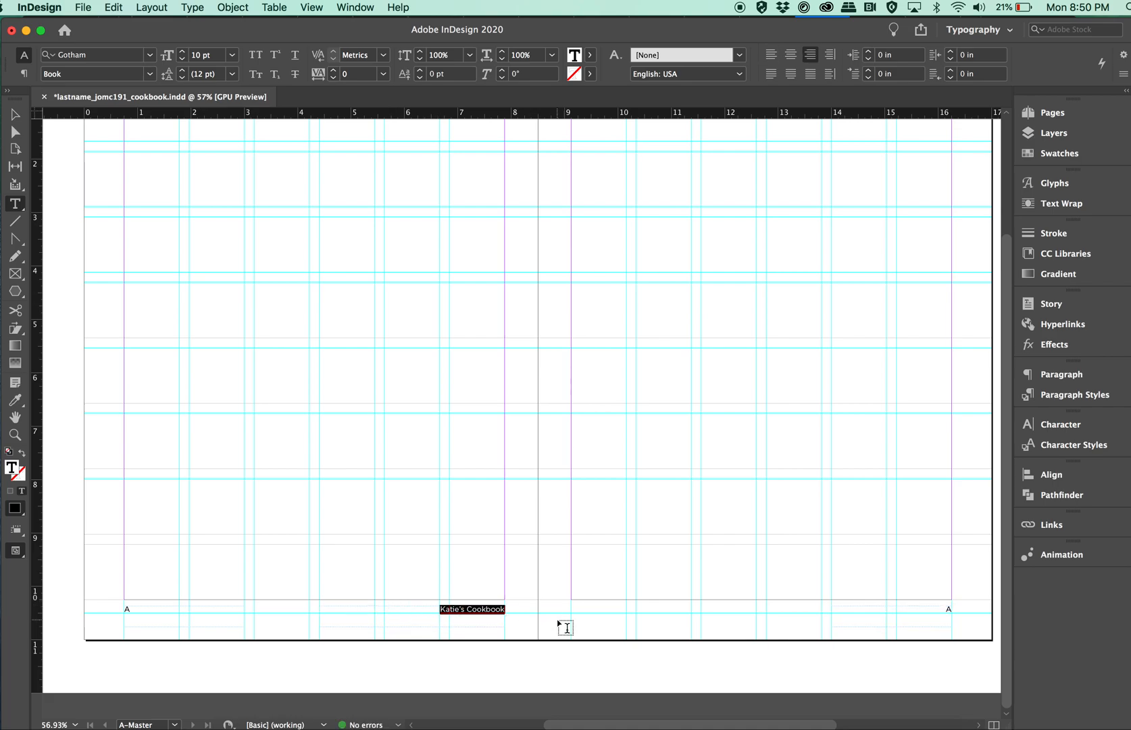
pyautogui.click(16, 117)
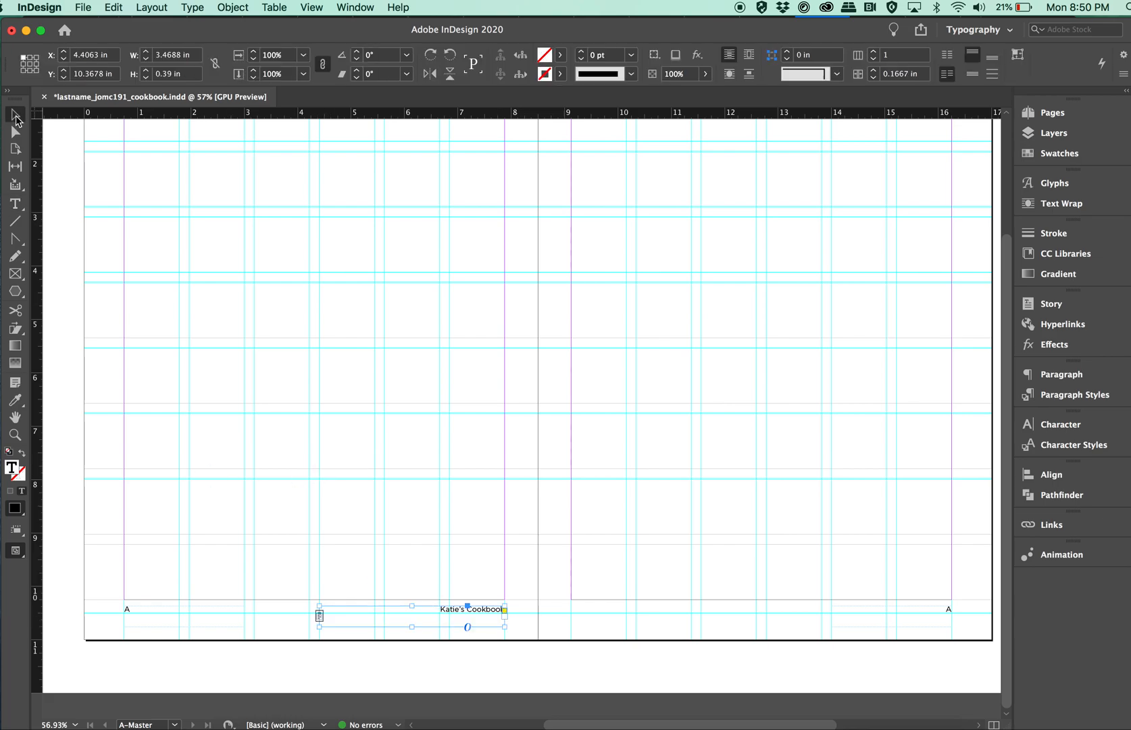
pyautogui.click(433, 648)
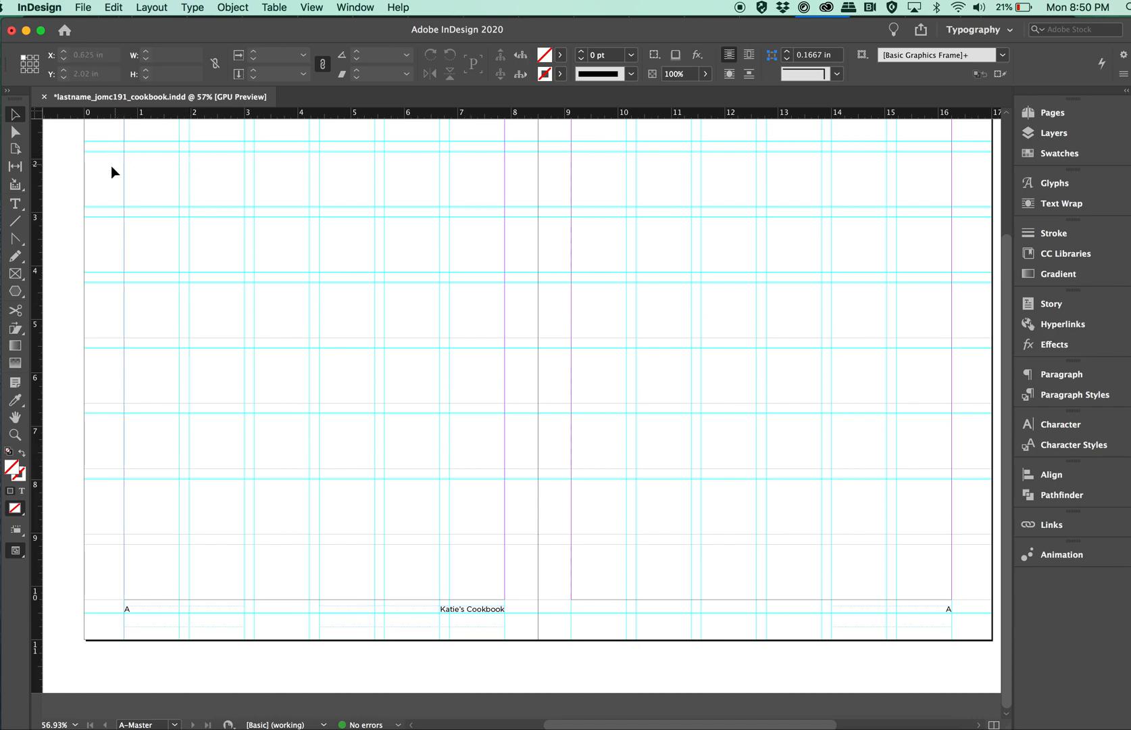
# Duplicate the running title frame to the right master page's footer at X 9.125 in and left-align its text.
pyautogui.click(462, 615)
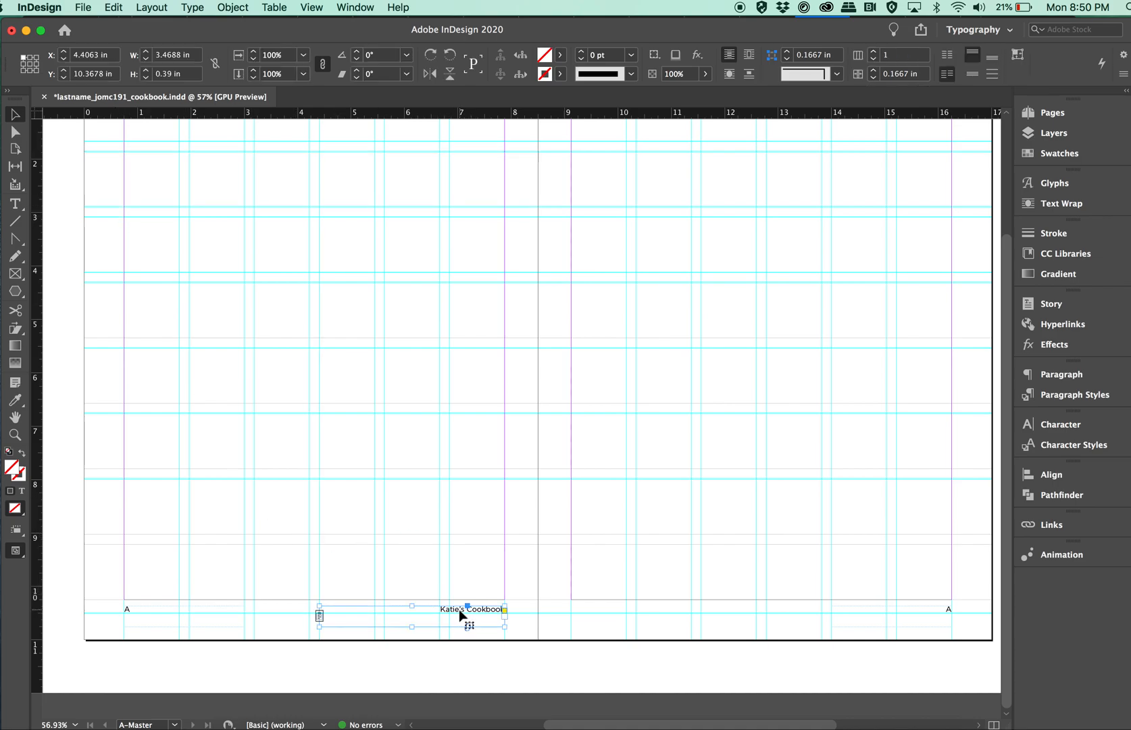
pyautogui.moveTo(460, 612); pyautogui.dragTo(715, 615)
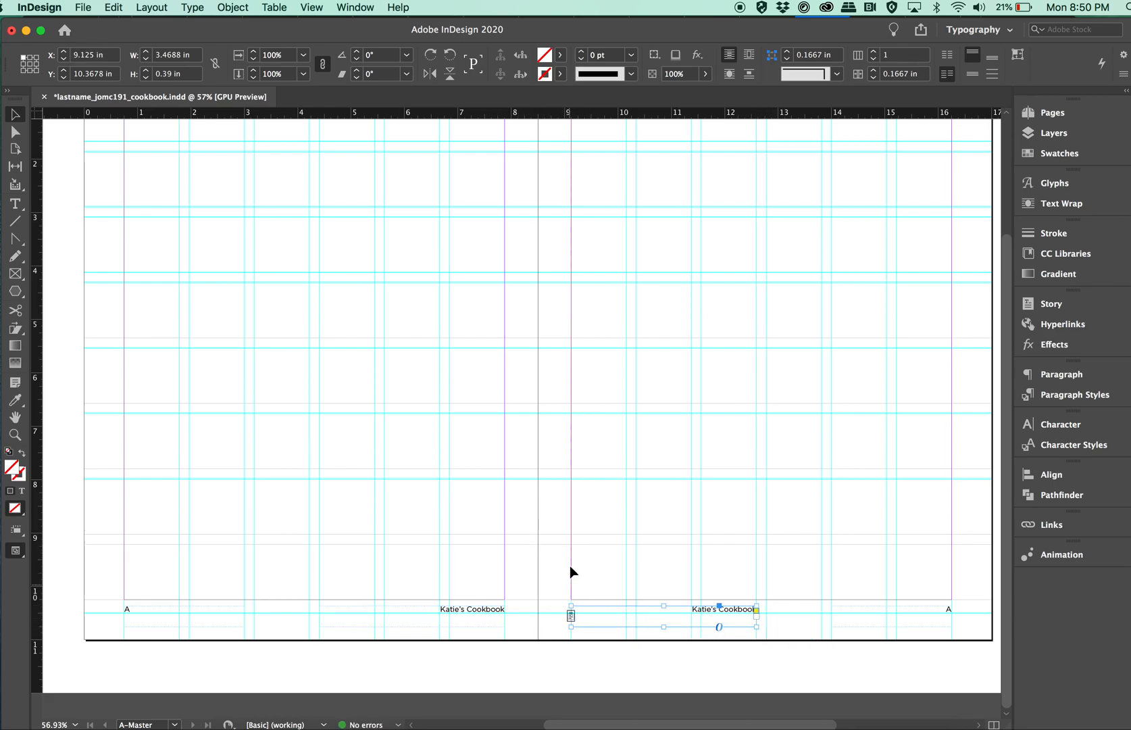
pyautogui.doubleClick(686, 609)
pyautogui.tripleClick(707, 609)
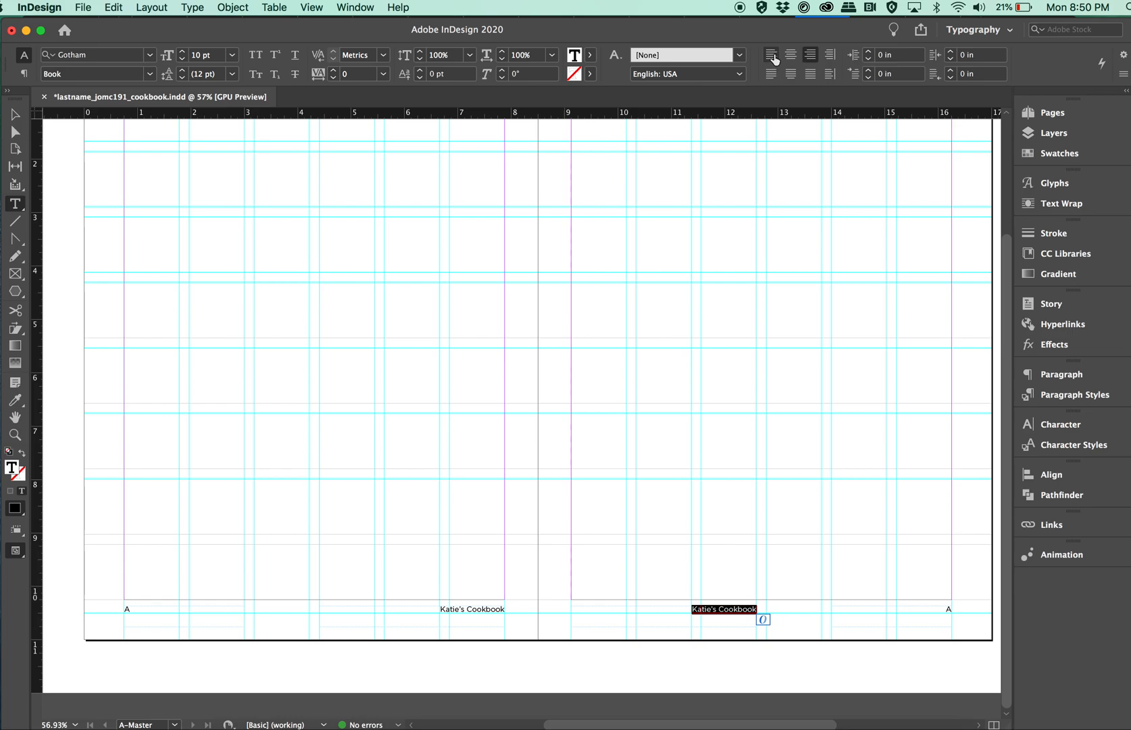
pyautogui.press('super+shift+l')
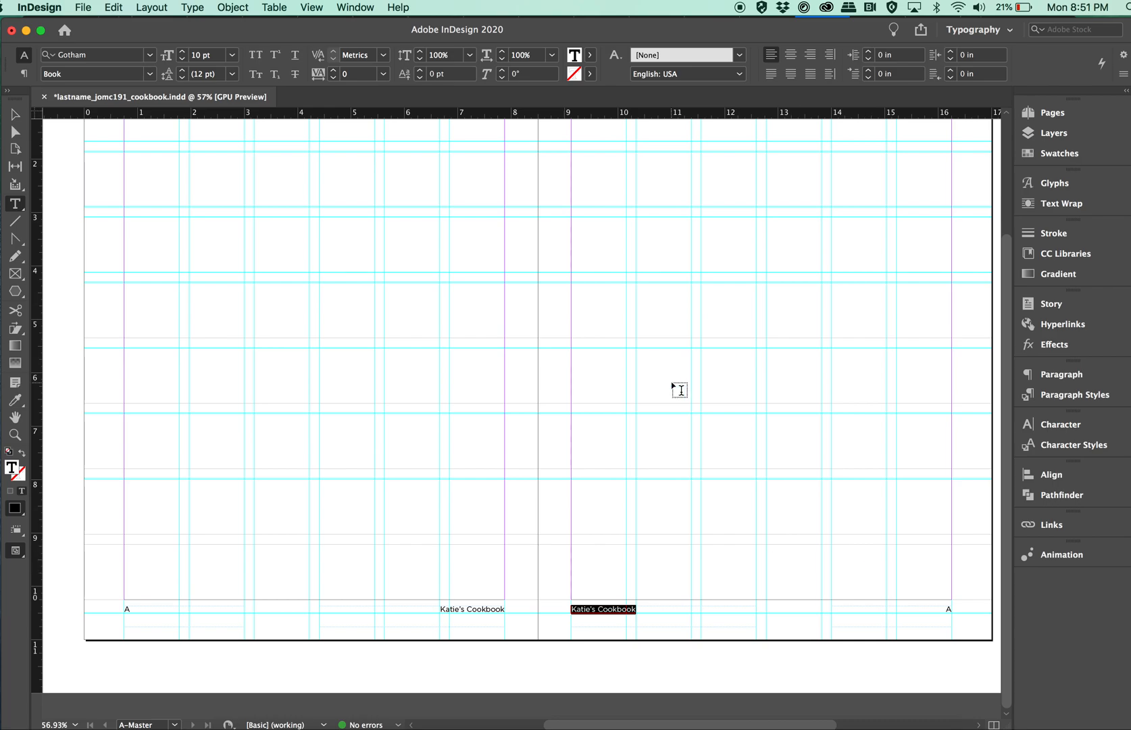
pyautogui.click(16, 119)
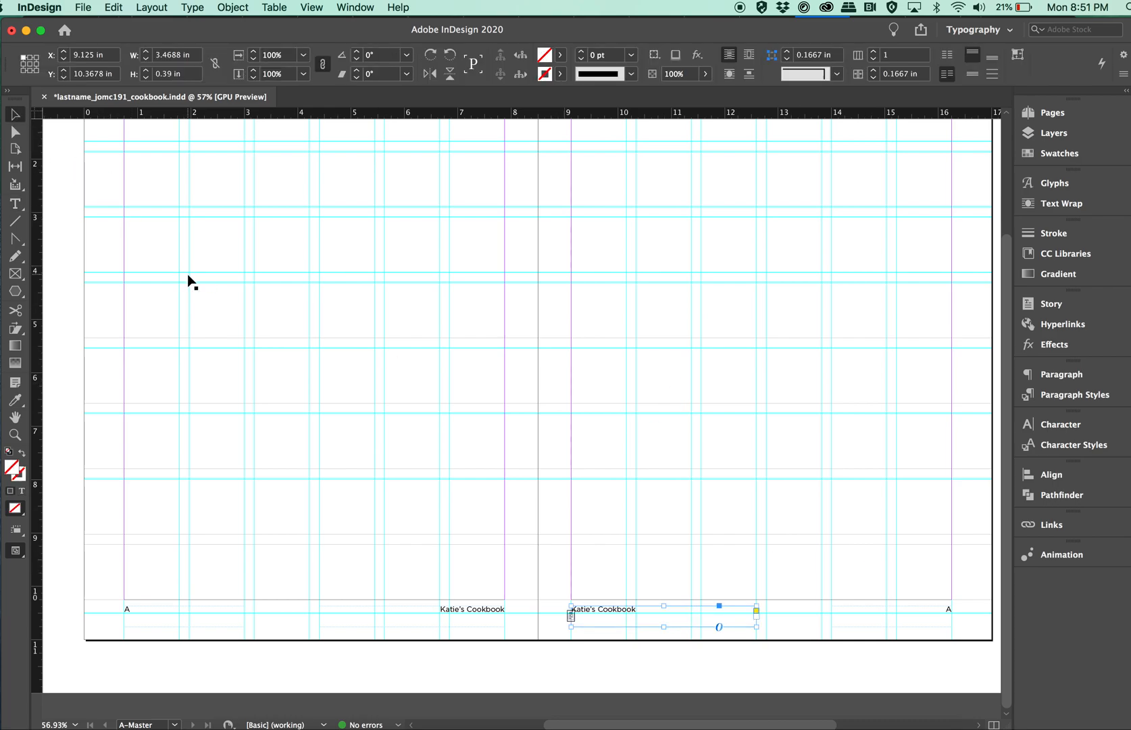
# Duplicate the left running title frame to the top of the left master page at X 0.75 in, Y 0.34 in, and left-align its text.
pyautogui.scroll(3, 189, 282)
pyautogui.scroll(-2, 189, 283)
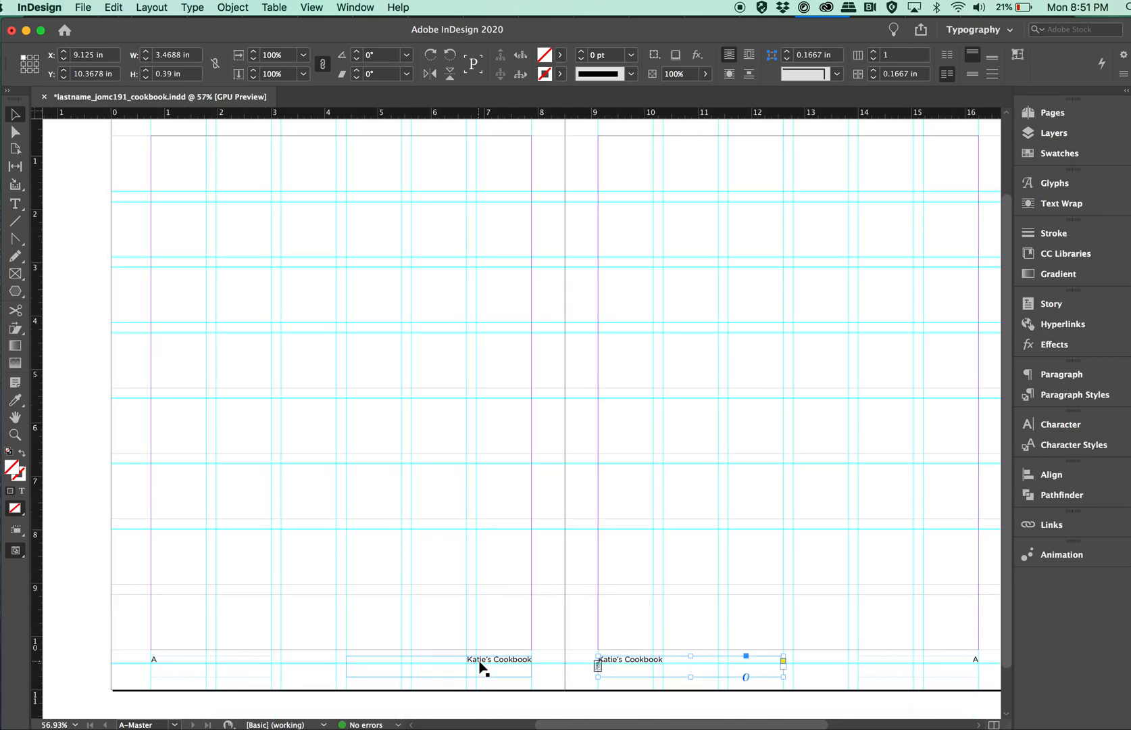
pyautogui.moveTo(481, 666); pyautogui.dragTo(378, 161)
pyautogui.doubleClick(278, 157)
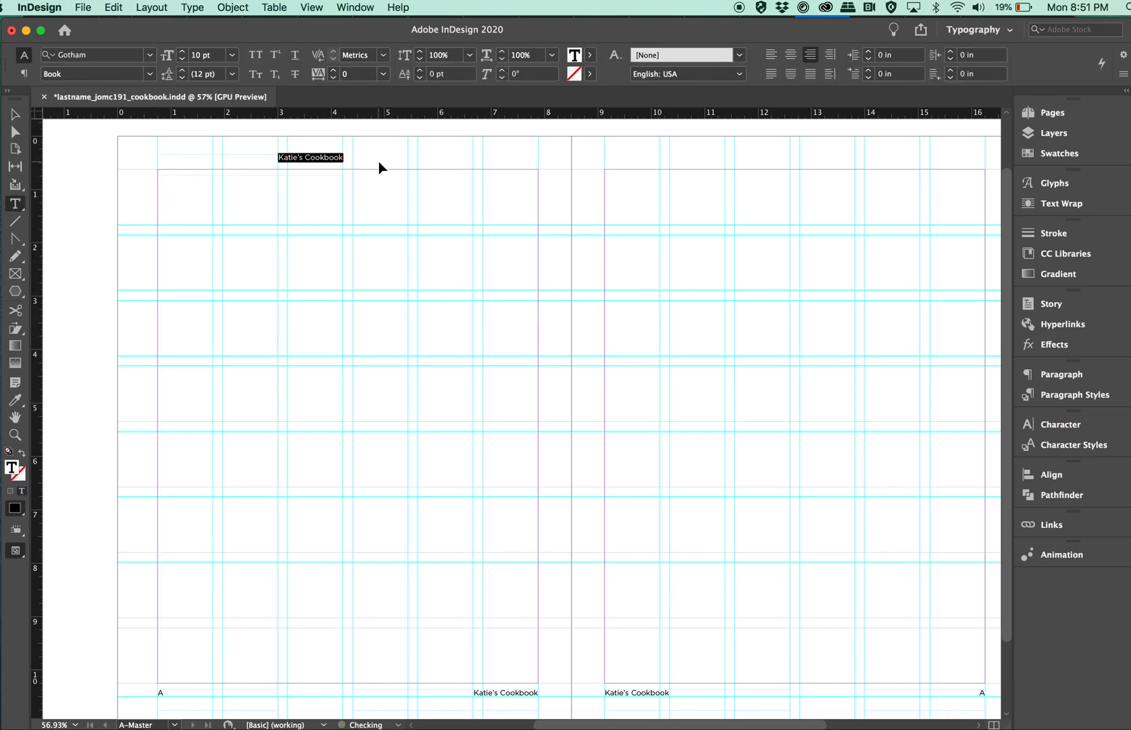
pyautogui.press('super+shift+l')
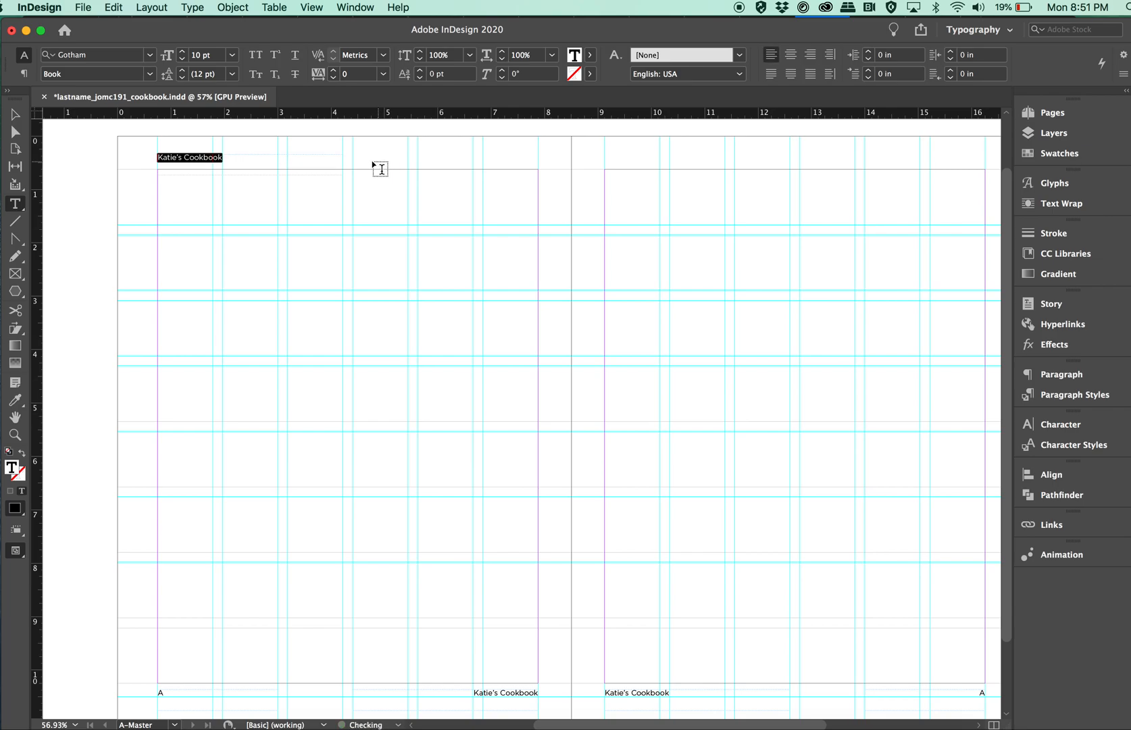
pyautogui.click(16, 116)
pyautogui.click(209, 223)
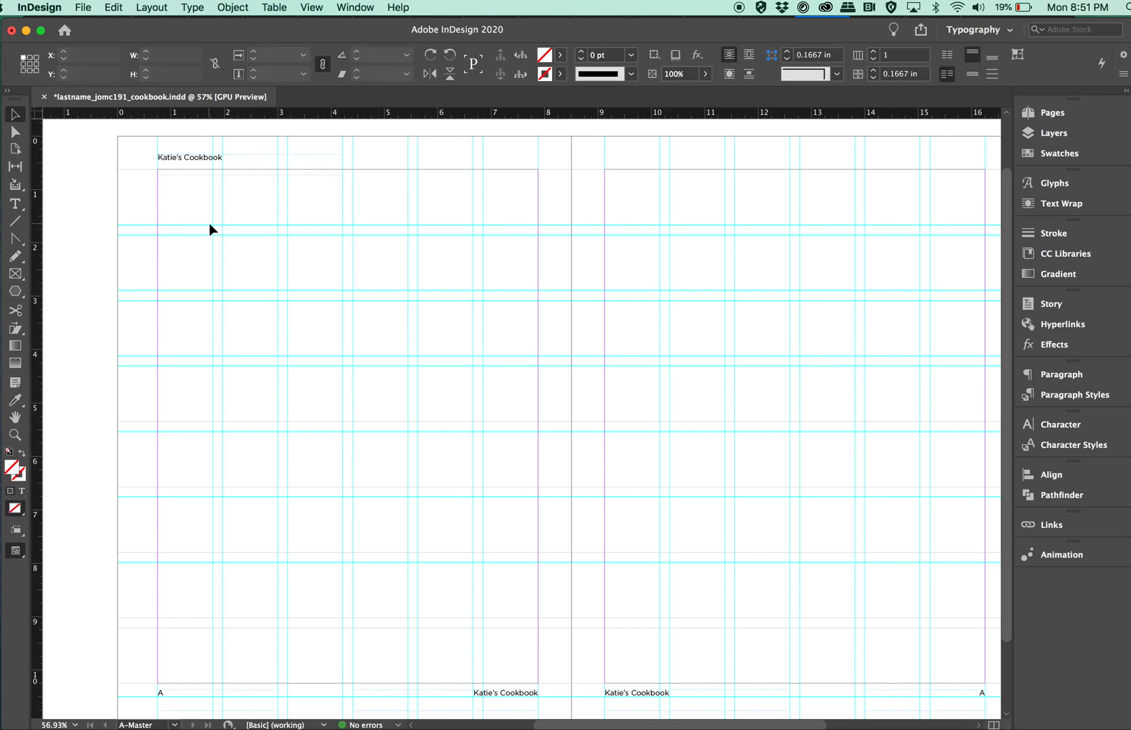
# Rotate the header title frame 90° and place it in the left page's outer margin at X 0.25 in, Y 4.0938 in.
pyautogui.click(207, 164)
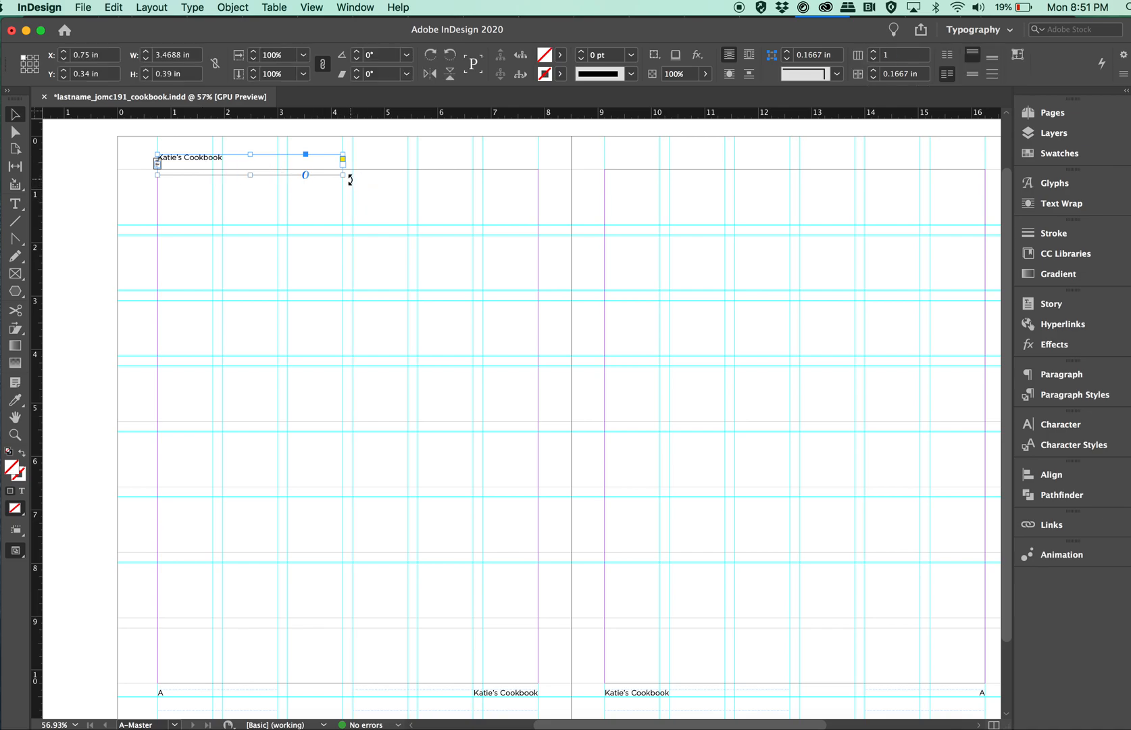
pyautogui.moveTo(349, 178); pyautogui.dragTo(260, 147)
pyautogui.moveTo(253, 284); pyautogui.dragTo(145, 377)
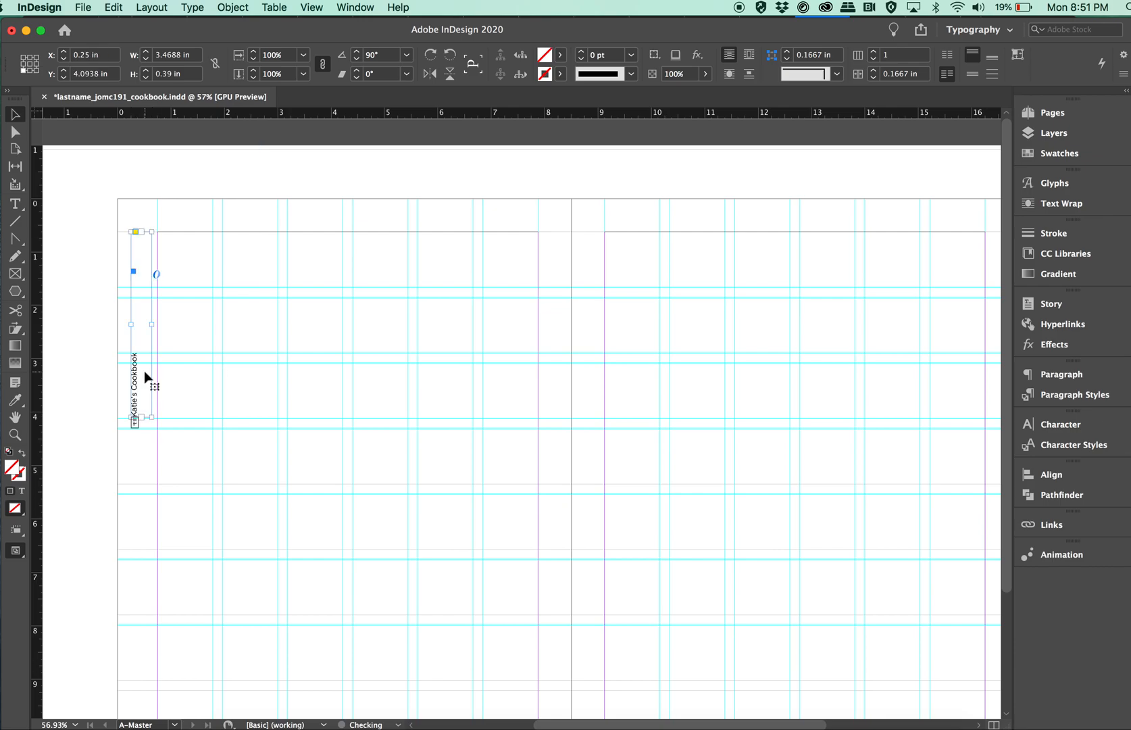
# Right-align the rotated title's text so it ends at the page's top margin.
pyautogui.doubleClick(145, 377)
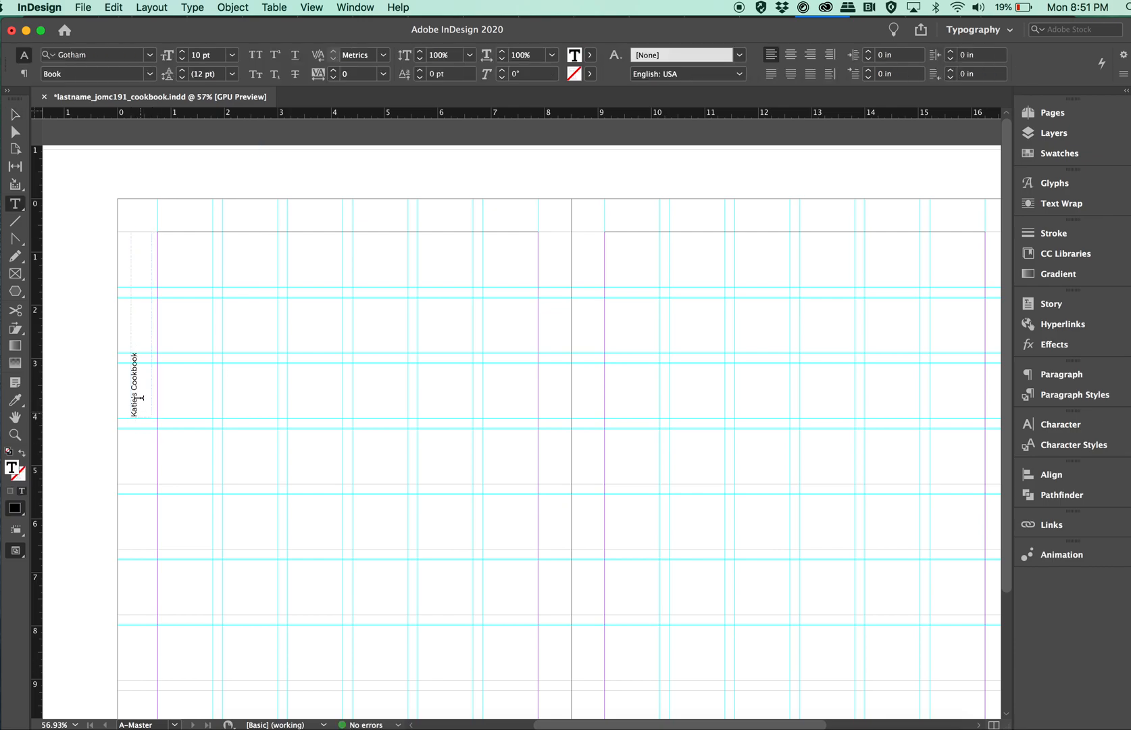
pyautogui.moveTo(133, 416); pyautogui.dragTo(134, 301)
pyautogui.press('super+shift+r')
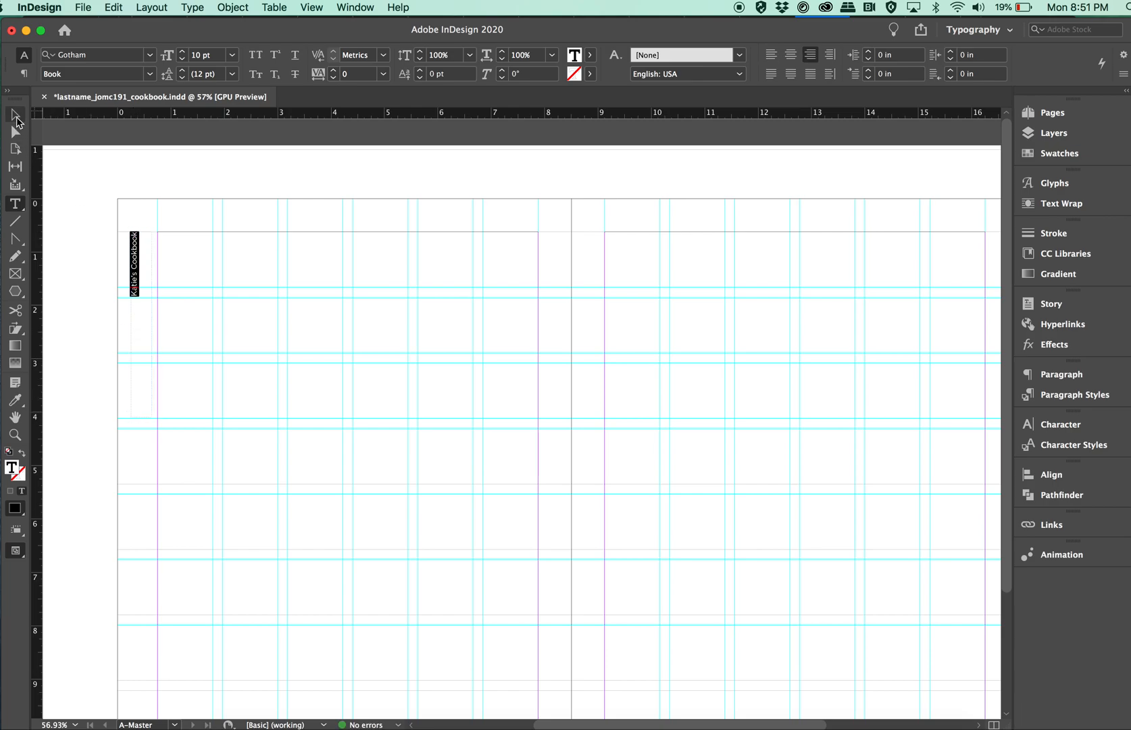
# Nudge the rotated title frame toward the left page's margin guide to X 0.4028 in and deselect it.
pyautogui.click(15, 114)
pyautogui.press('Right')
pyautogui.press('Right')
pyautogui.press('Right')
pyautogui.press('Right')
pyautogui.press('Right')
pyautogui.press('Right')
pyautogui.press('Right')
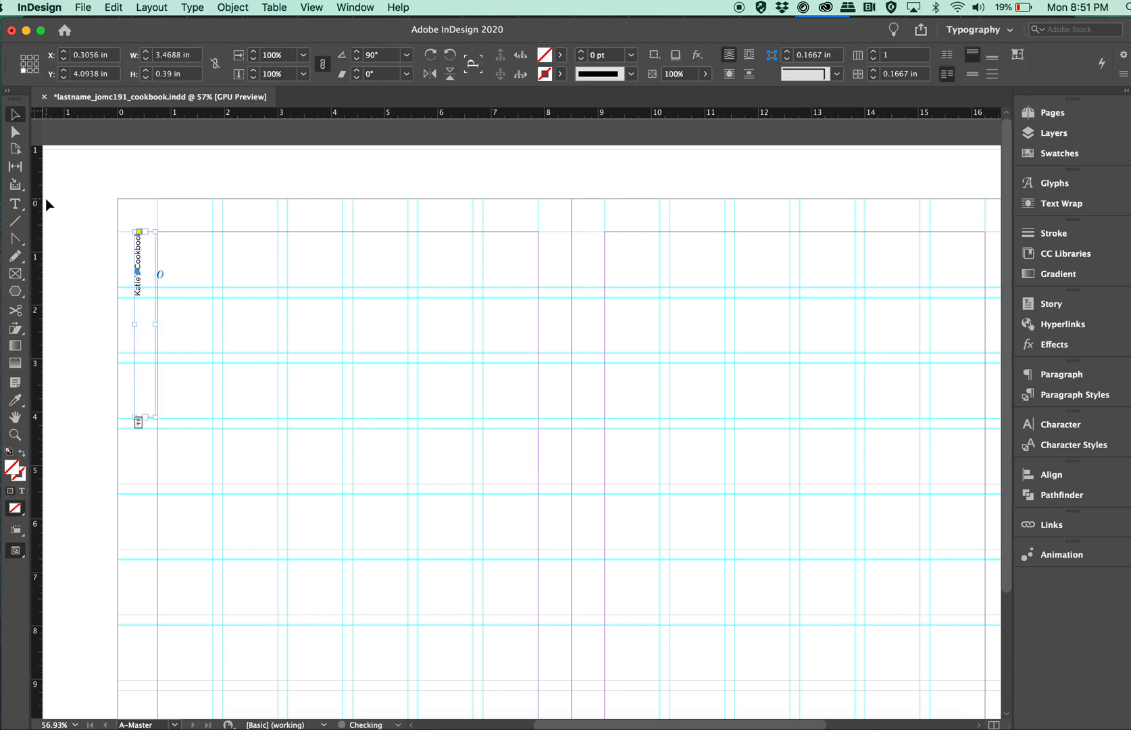
pyautogui.press('Right')
pyautogui.press('Right')
pyautogui.press('Right')
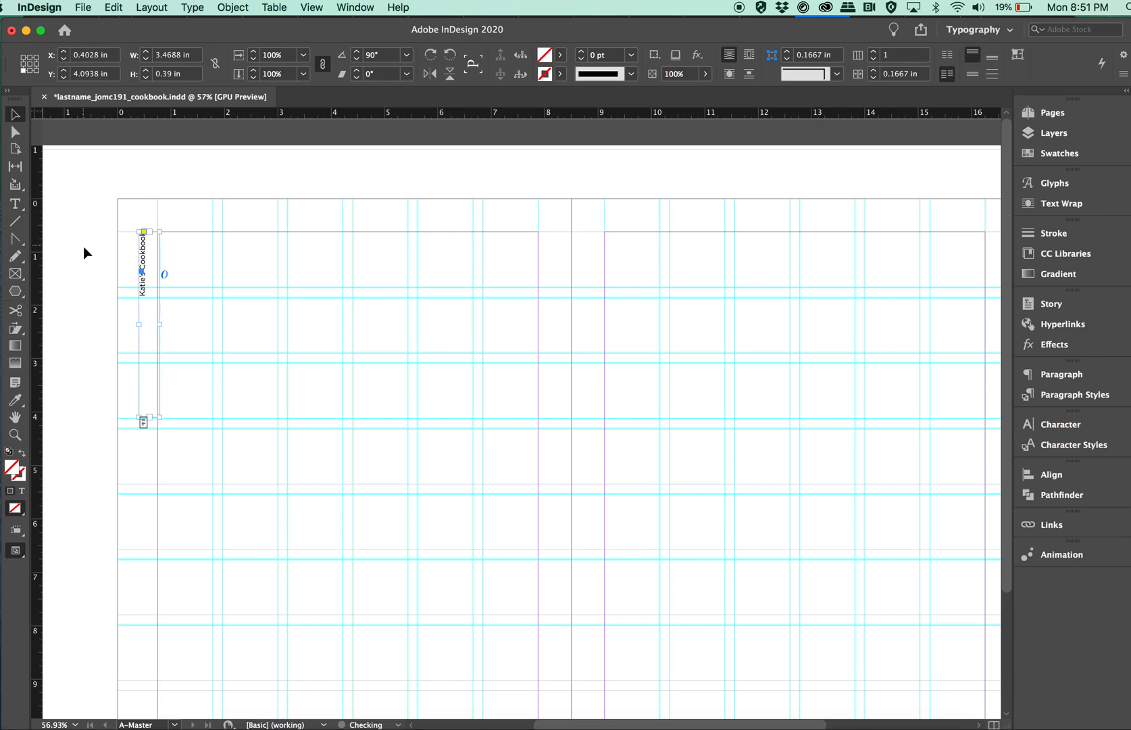
pyautogui.click(84, 251)
pyautogui.click(156, 293)
pyautogui.scroll(-5, 152, 251)
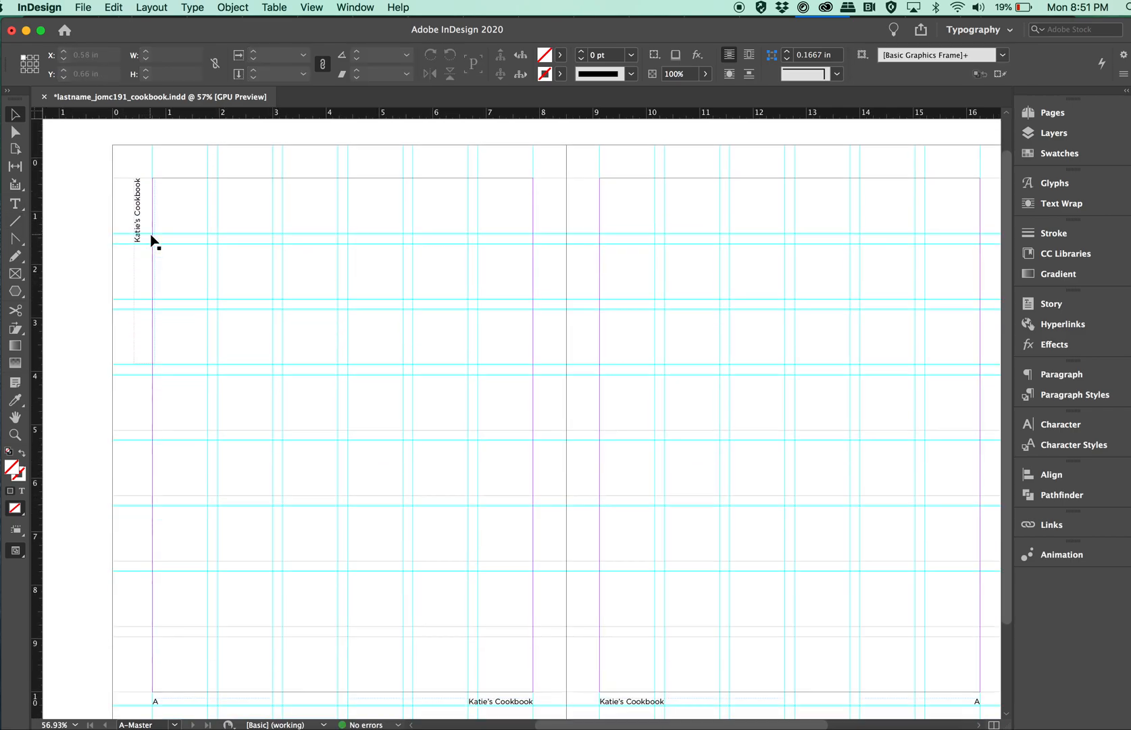
pyautogui.scroll(2, 152, 240)
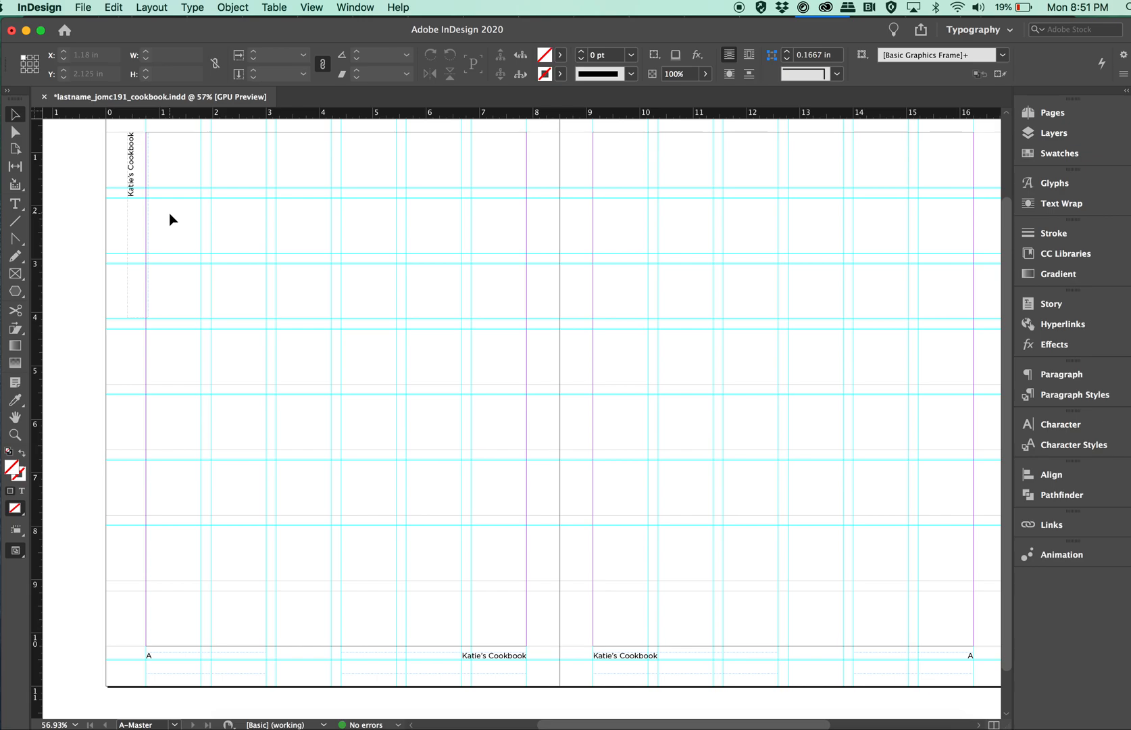
# Delete the rotated title frame from the left master page's outer margin.
pyautogui.click(133, 181)
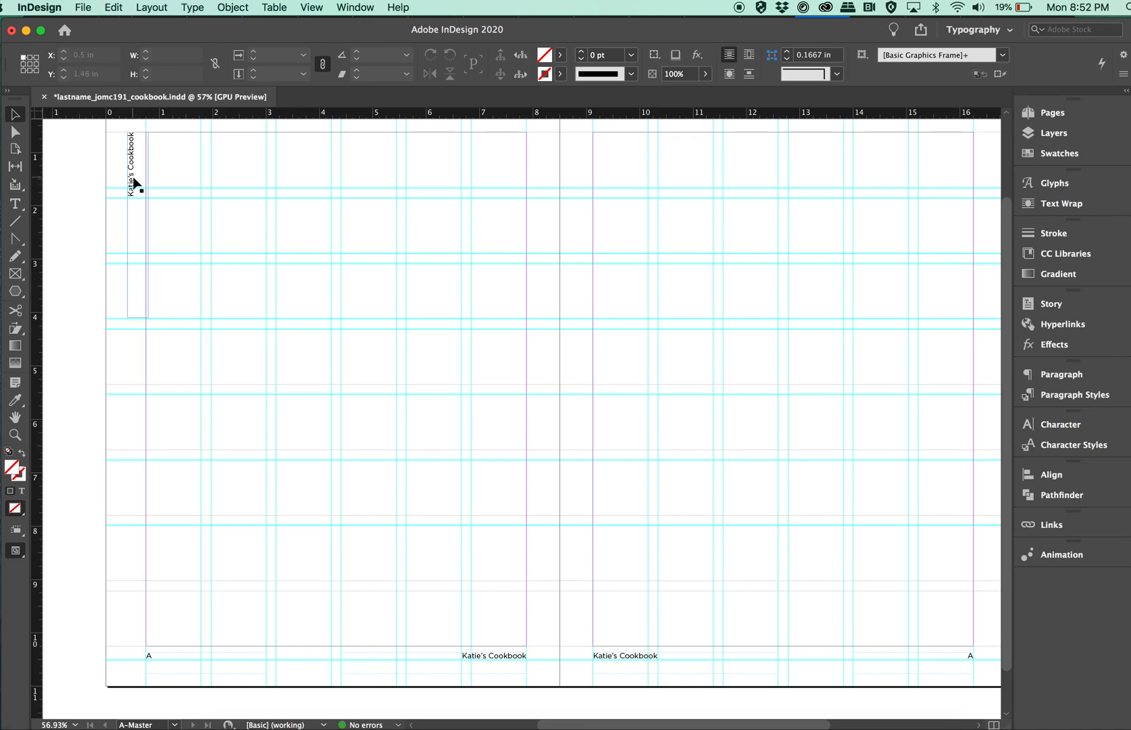
pyautogui.press('Delete')
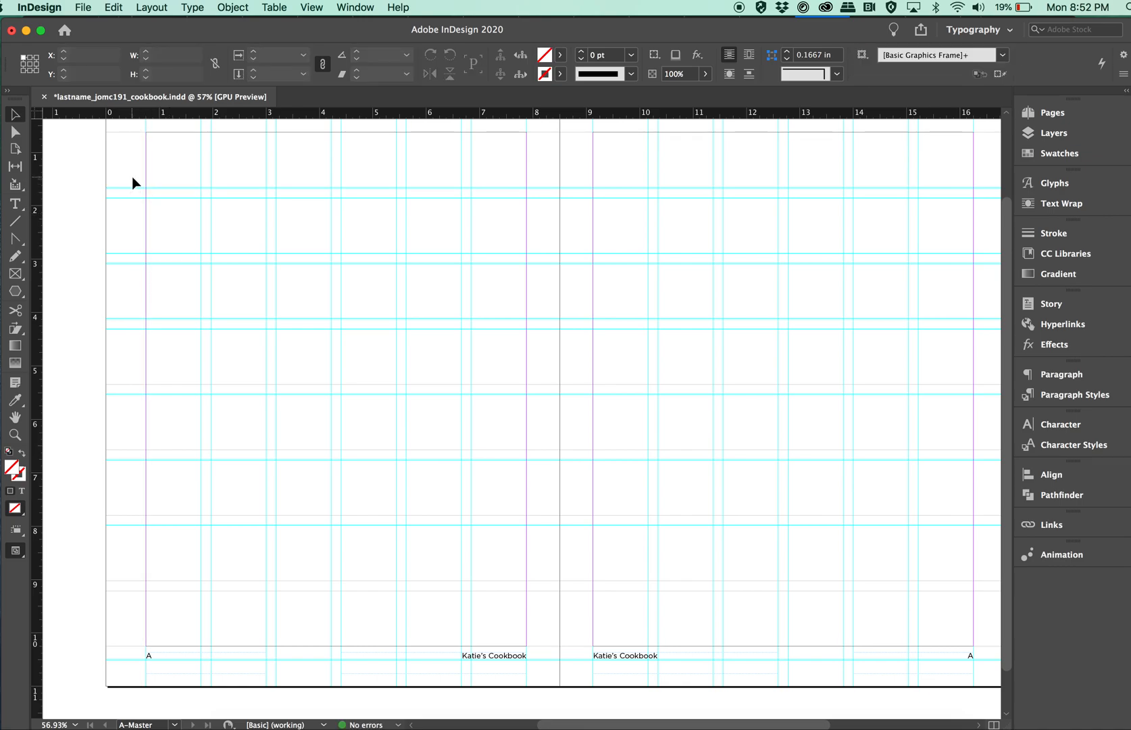
pyautogui.hscroll(1, 186, 334)
pyautogui.scroll(1, 186, 334)
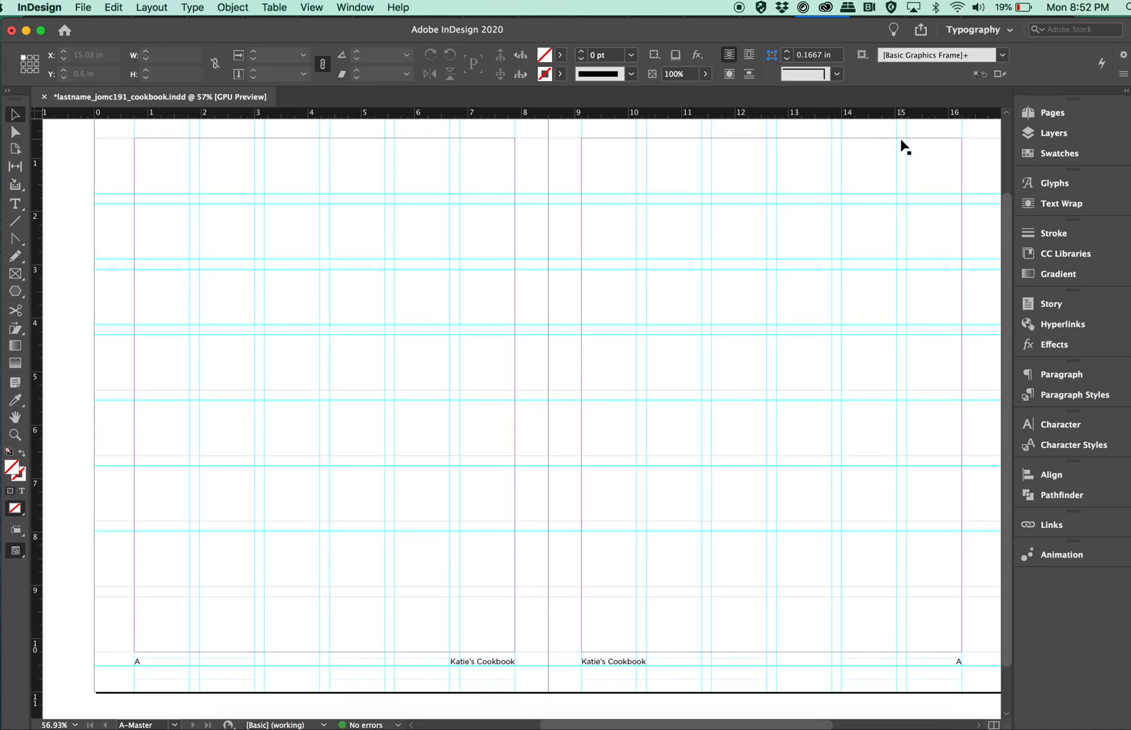
# Go to document page 1 and check the running title and page number applied from A-Master.
pyautogui.click(1053, 113)
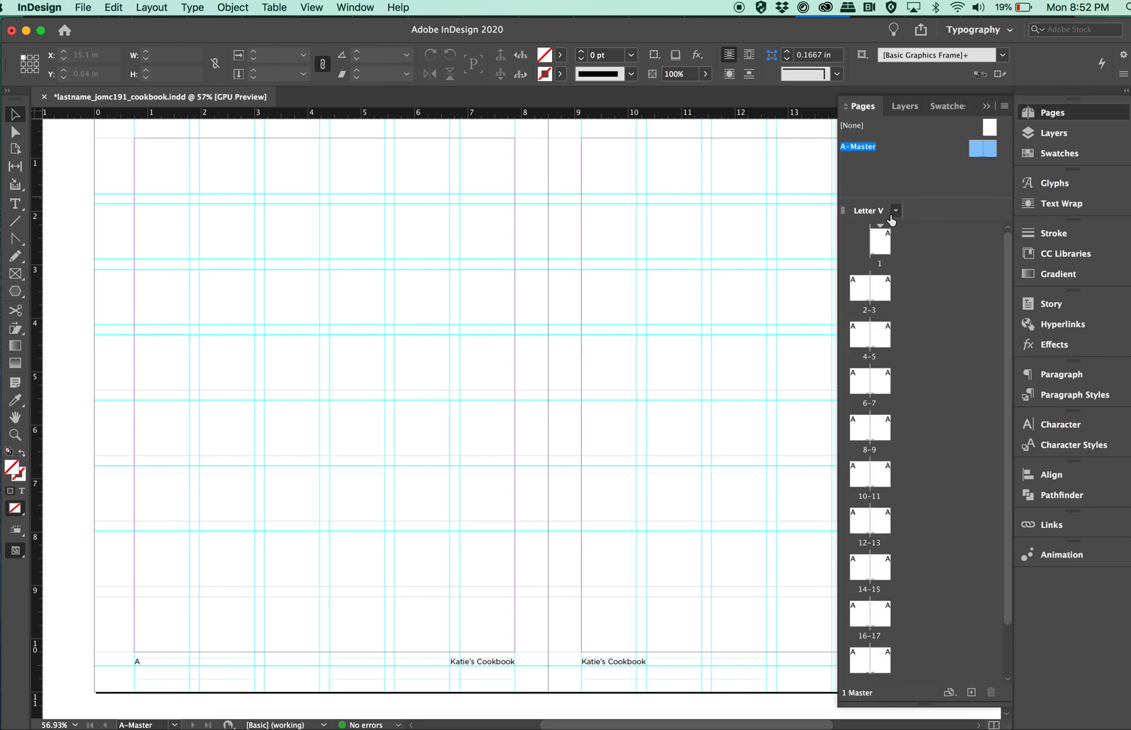
pyautogui.doubleClick(877, 245)
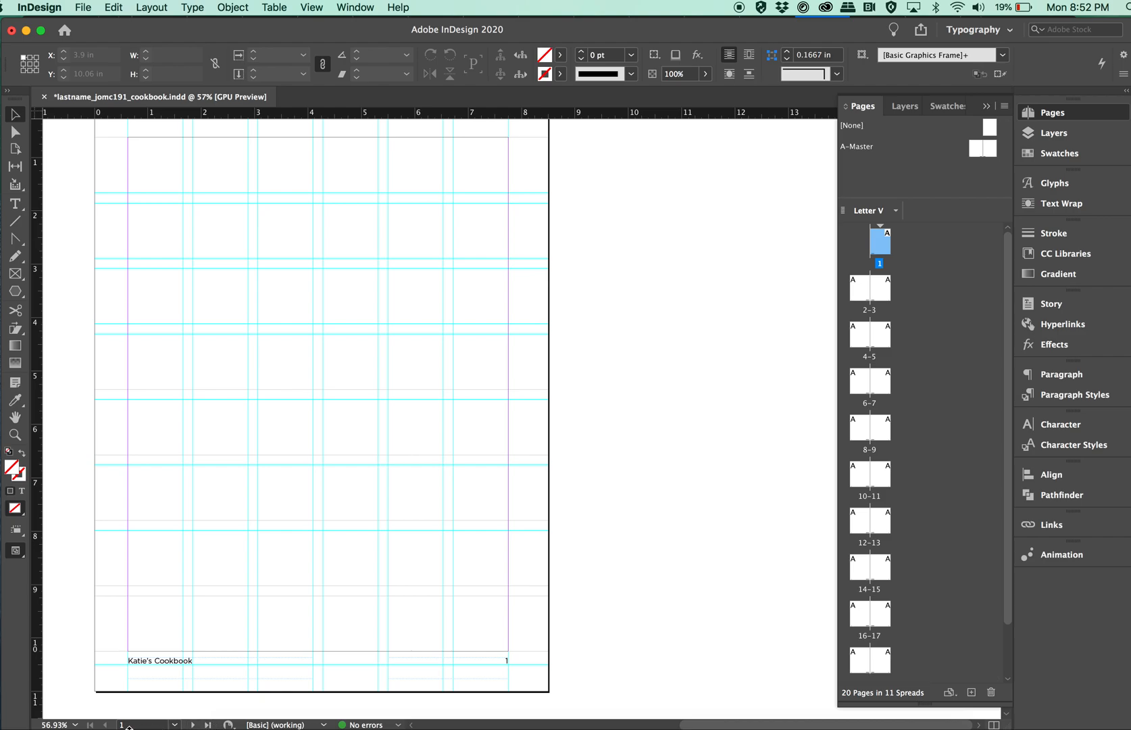
pyautogui.hscroll(-2, 539, 675)
pyautogui.scroll(-1, 539, 675)
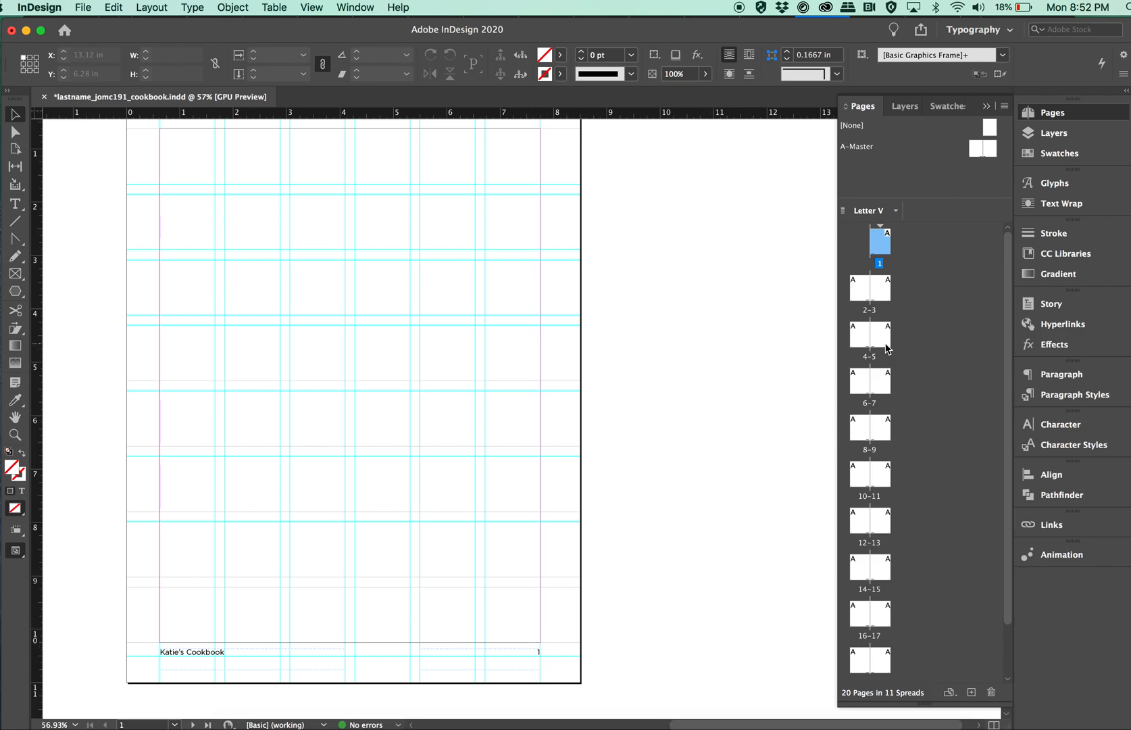
pyautogui.hscroll(-4, 714, 288)
pyautogui.scroll(1, 714, 288)
# Hide and show the guides repeatedly to compare page 1 with and without the layout grid.
pyautogui.press('super+semicolon')
pyautogui.press('super+semicolon')
pyautogui.press('super+semicolon')
pyautogui.press('super+semicolon')
pyautogui.press('super+semicolon')
pyautogui.press('super+semicolon')
pyautogui.press('super+semicolon')
pyautogui.press('super+semicolon')
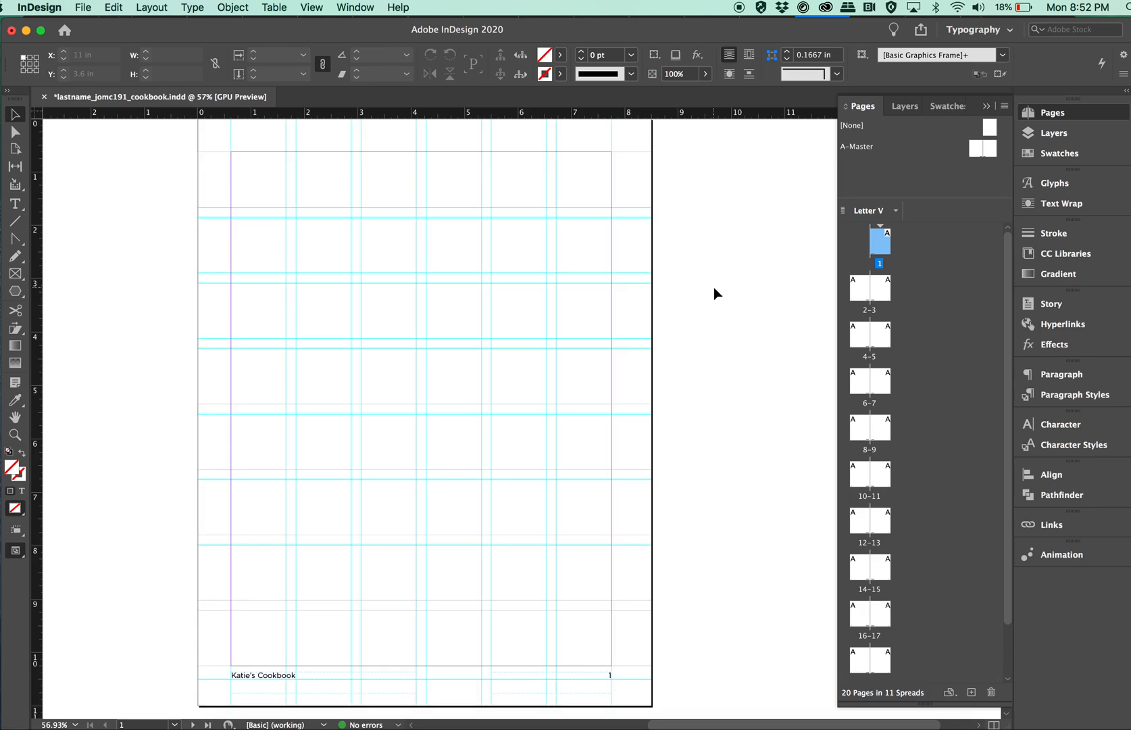
pyautogui.press('super+semicolon')
pyautogui.press('super+semicolon')
pyautogui.press('super+semicolon')
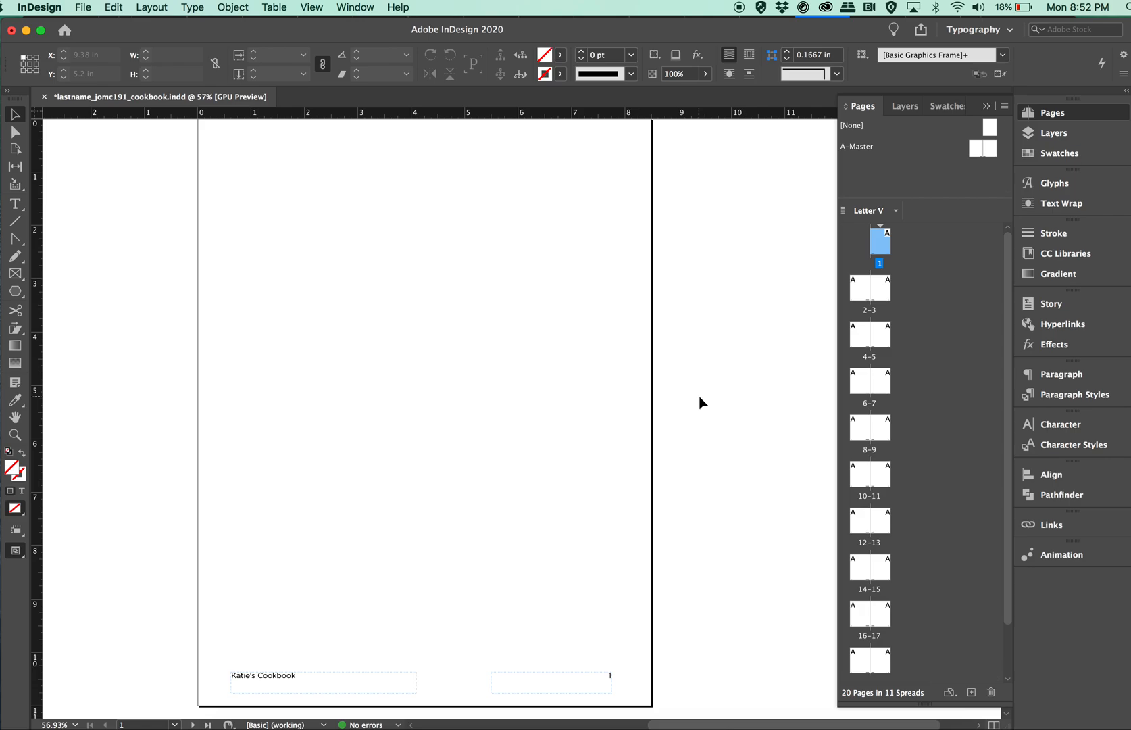
# Examine the page numbers and running titles at the foot of the following document spreads.
pyautogui.scroll(-15, 701, 403)
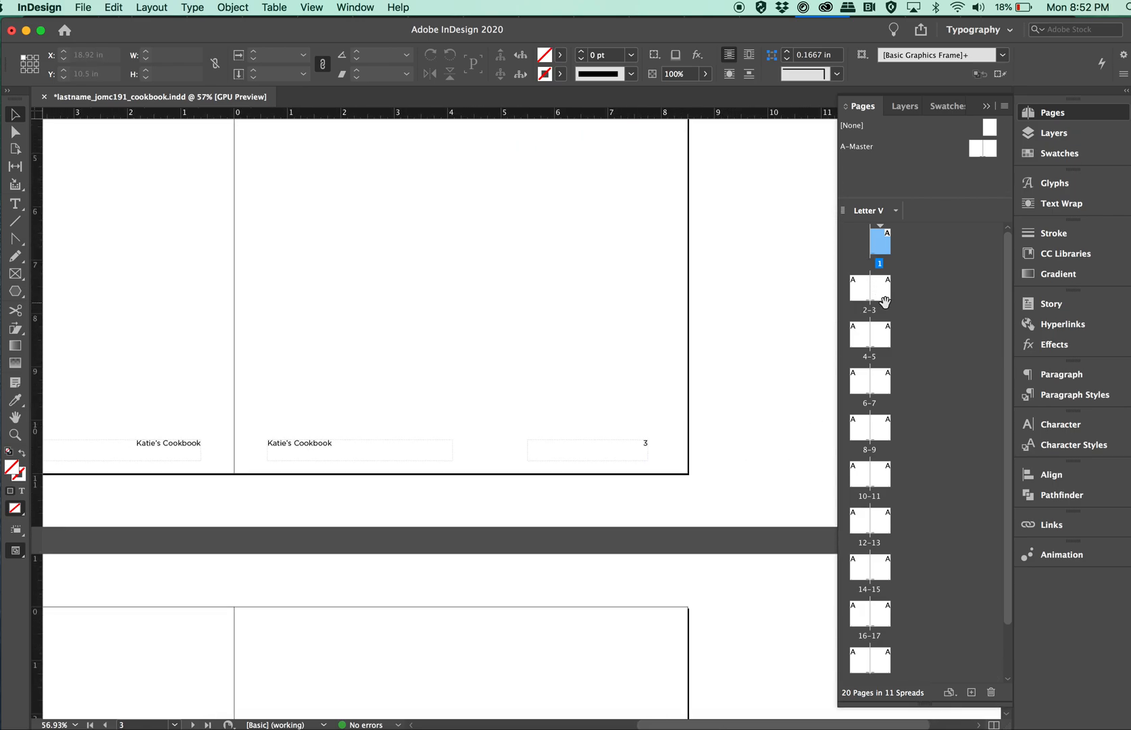
pyautogui.scroll(-10, 755, 450)
pyautogui.scroll(-10, 757, 449)
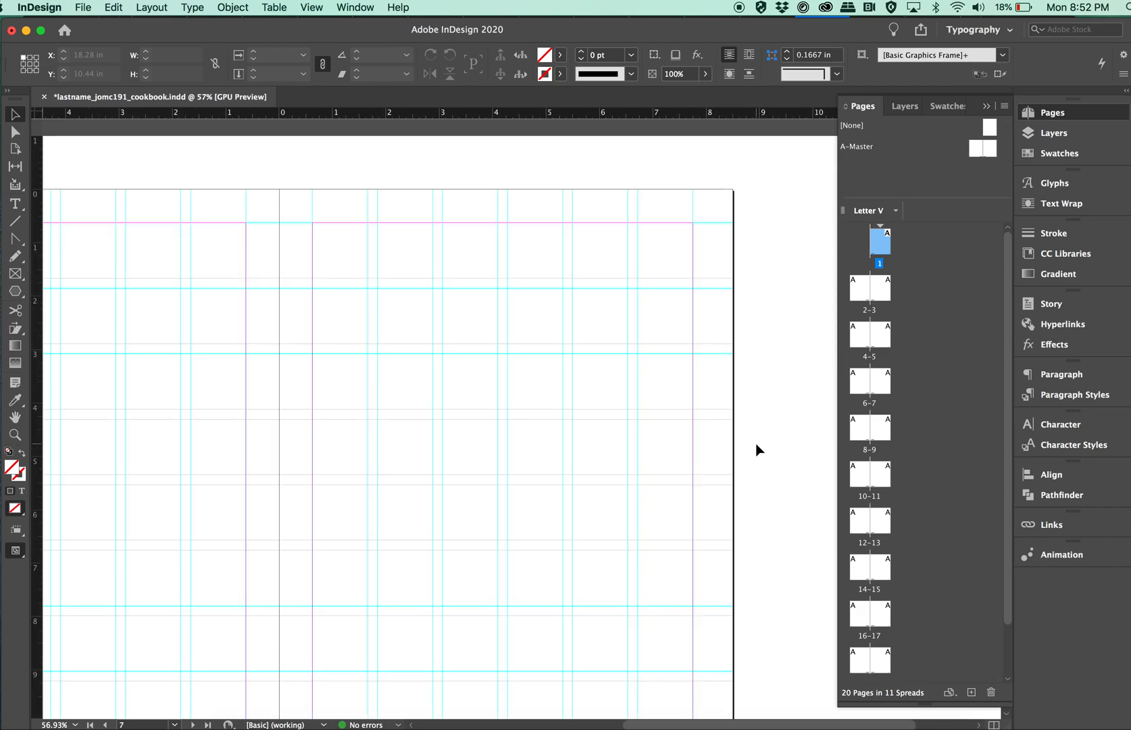
pyautogui.scroll(-10, 756, 447)
pyautogui.scroll(-10, 755, 438)
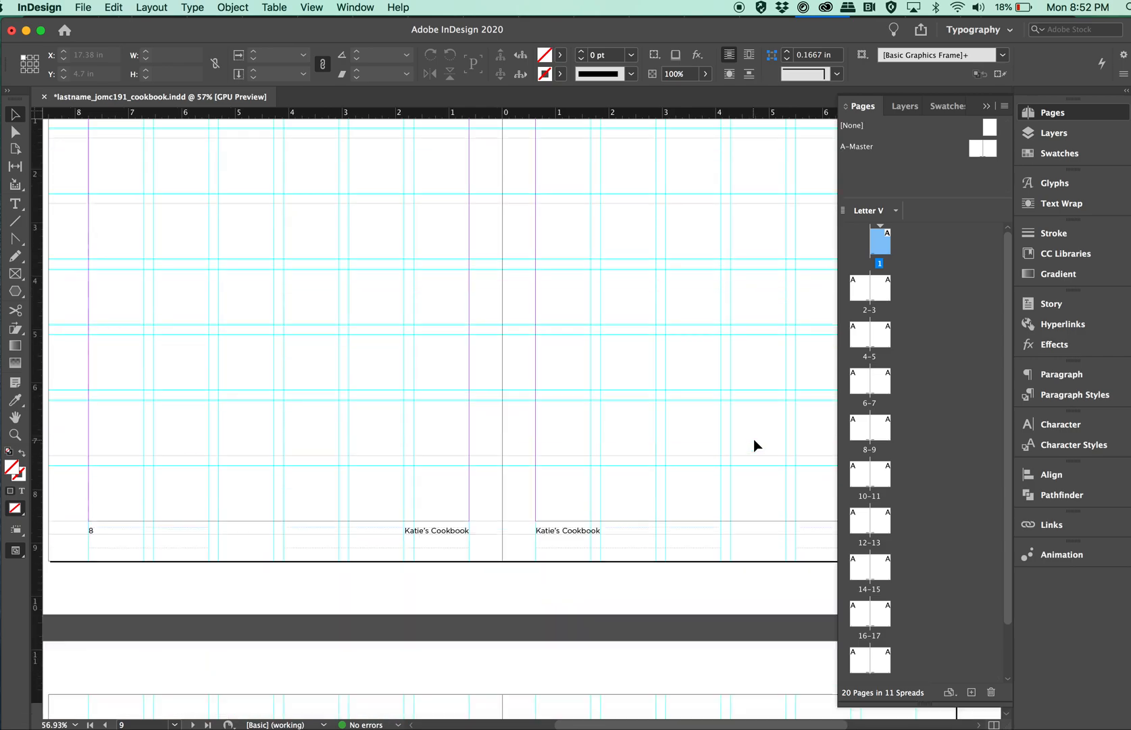
pyautogui.scroll(-14, 754, 438)
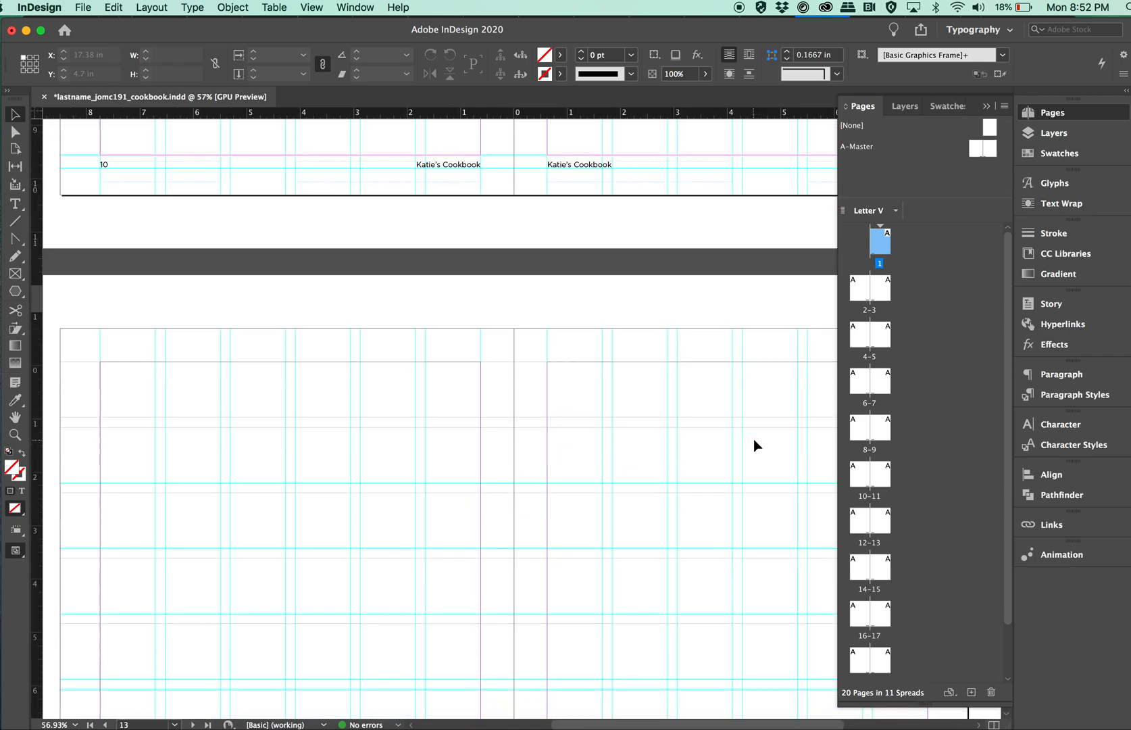
pyautogui.scroll(5, 754, 438)
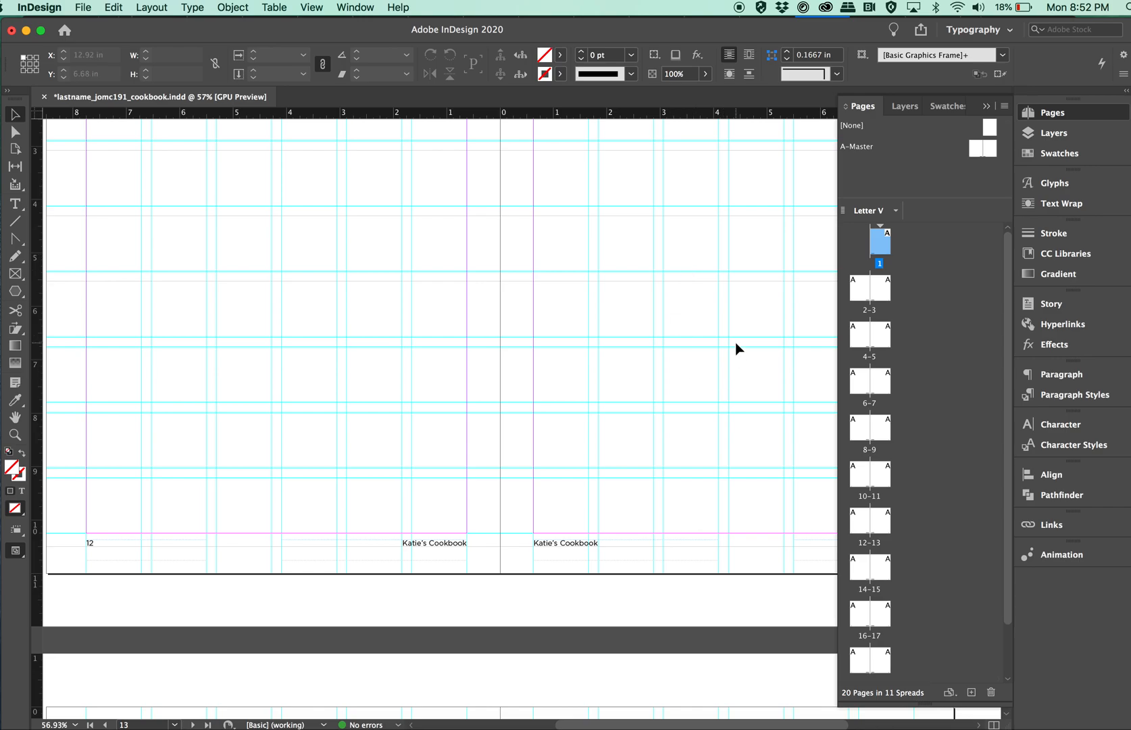
pyautogui.scroll(-6, 735, 342)
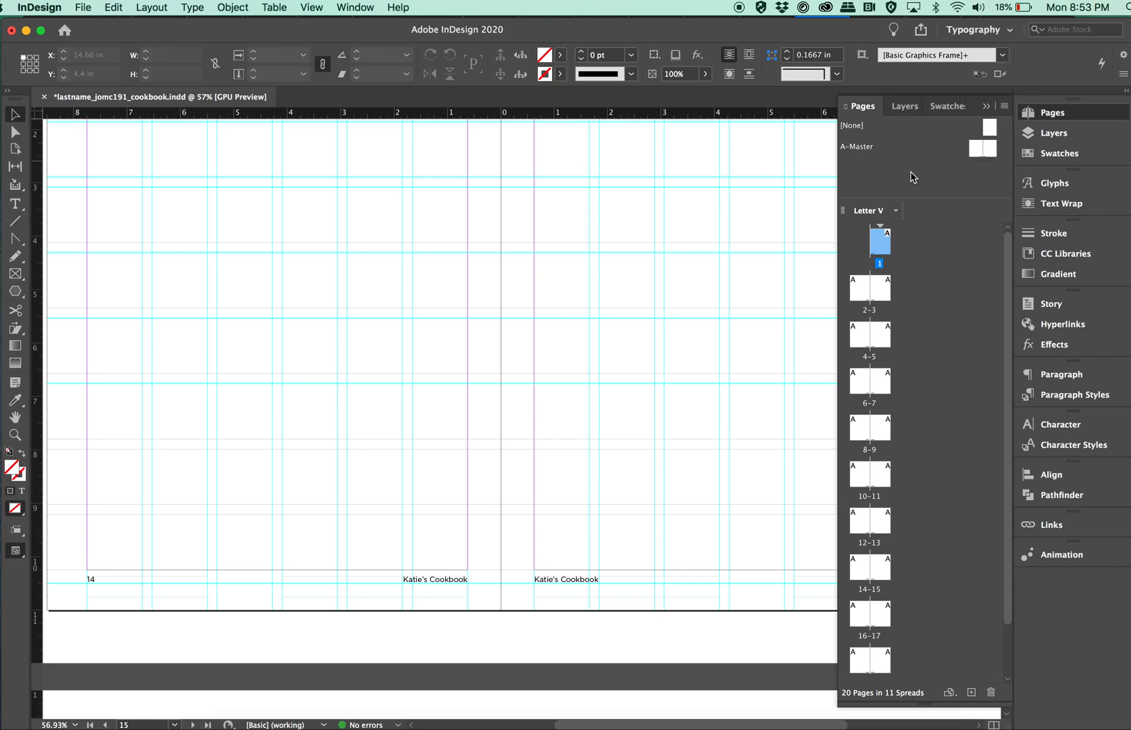
pyautogui.scroll(15, 731, 283)
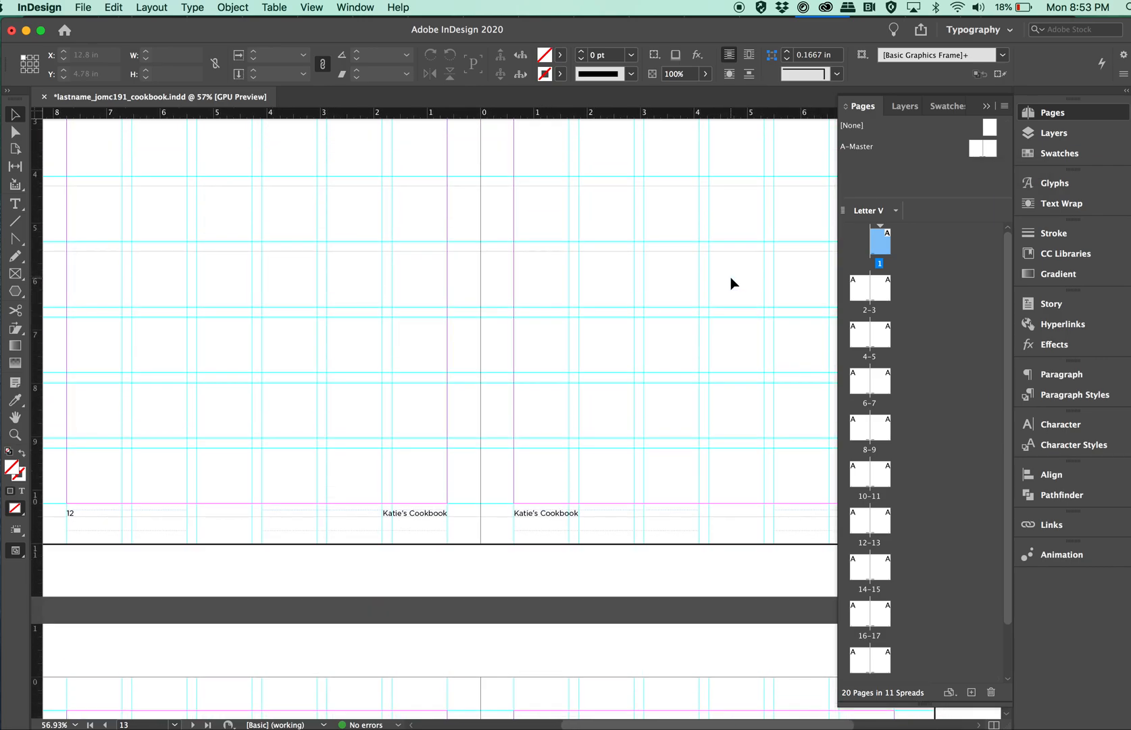
pyautogui.scroll(15, 732, 283)
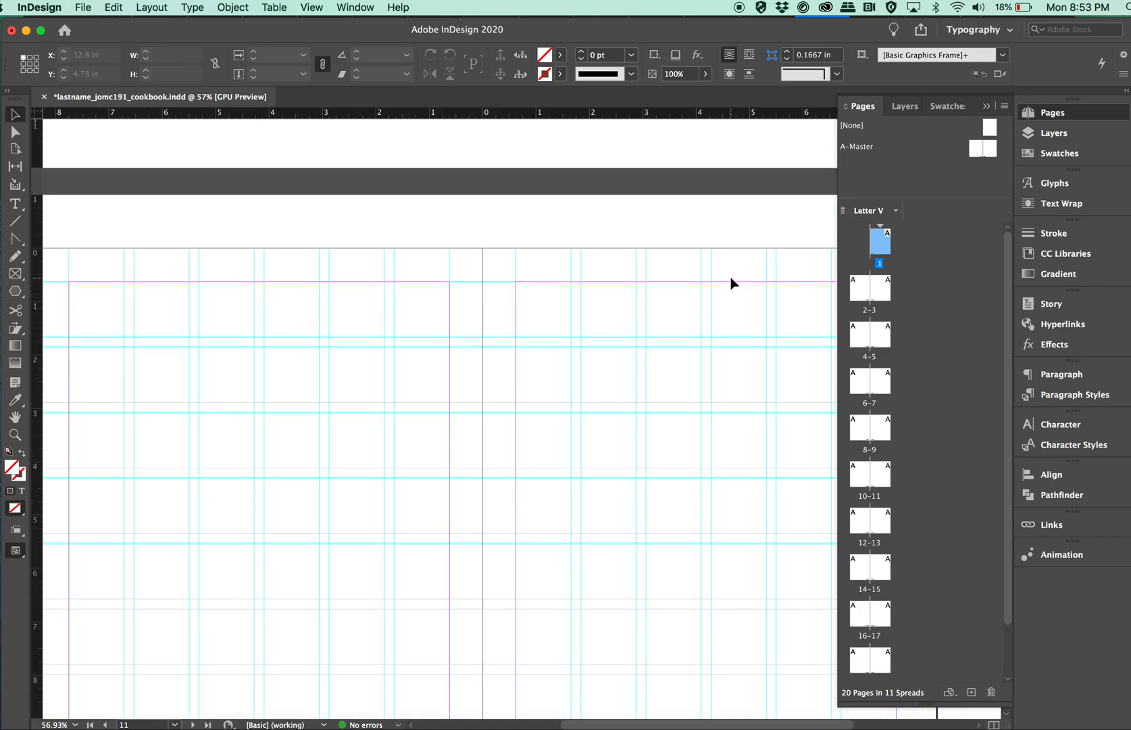
# Collapse the page overview and save the cookbook document.
pyautogui.click(988, 106)
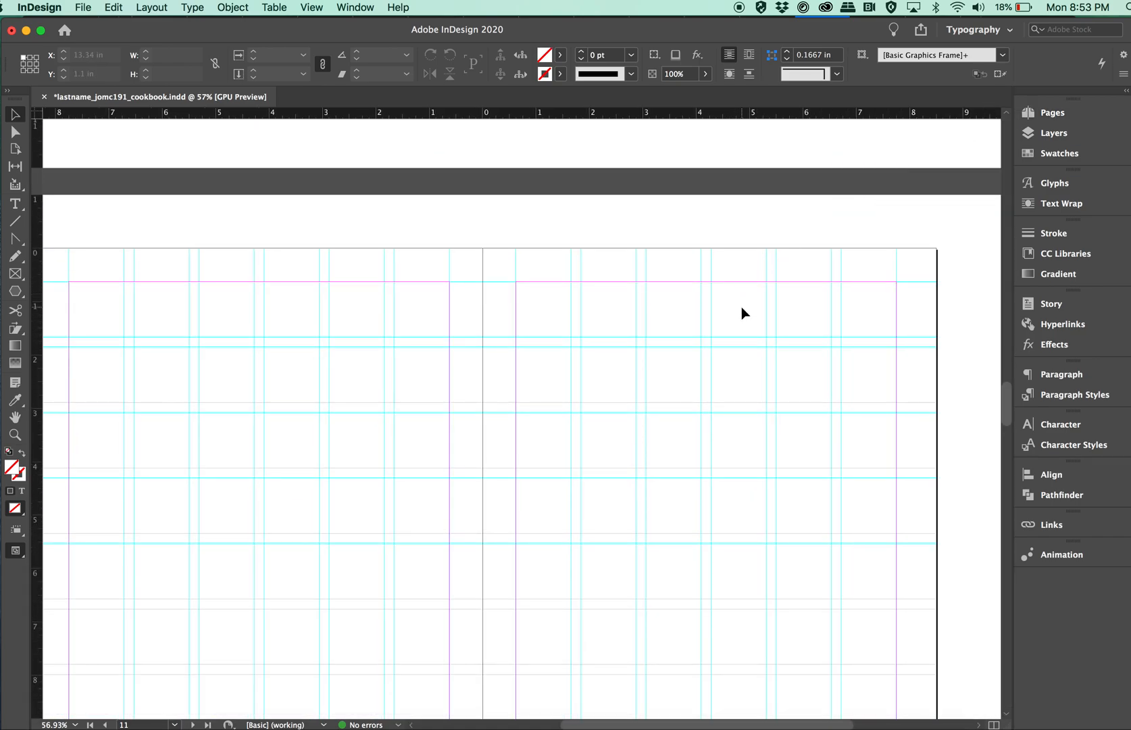
pyautogui.scroll(15, 741, 307)
pyautogui.scroll(15, 741, 308)
pyautogui.scroll(1, 741, 313)
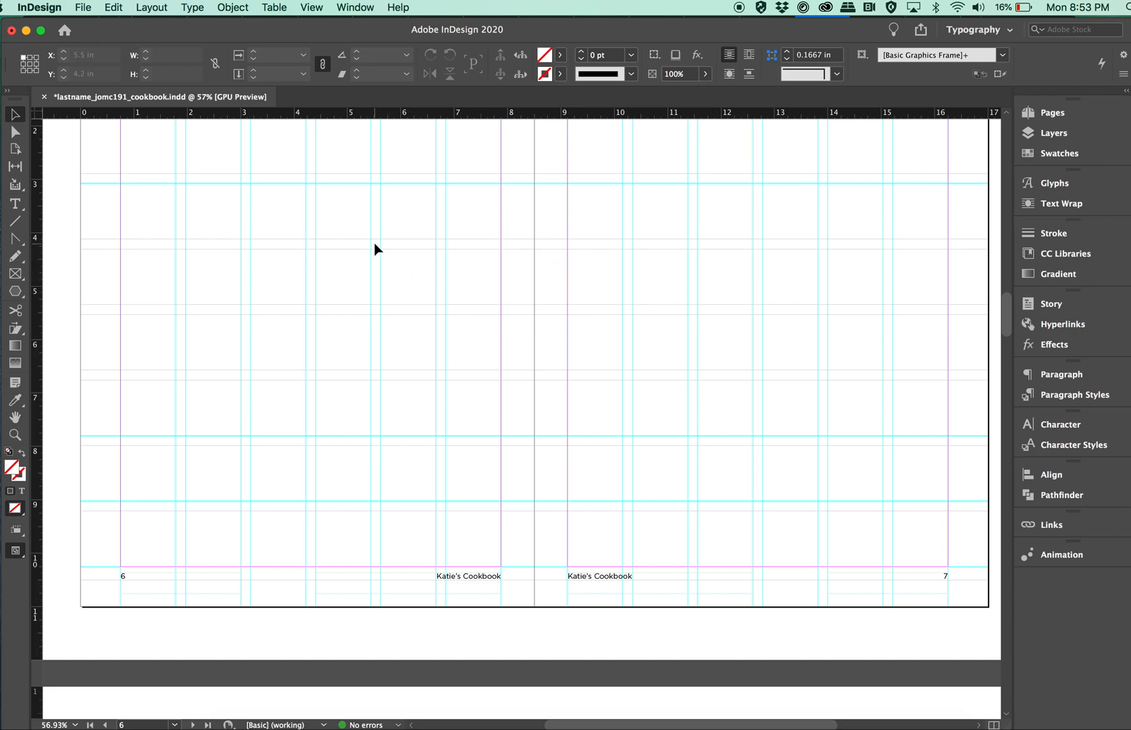
pyautogui.press('super+s')
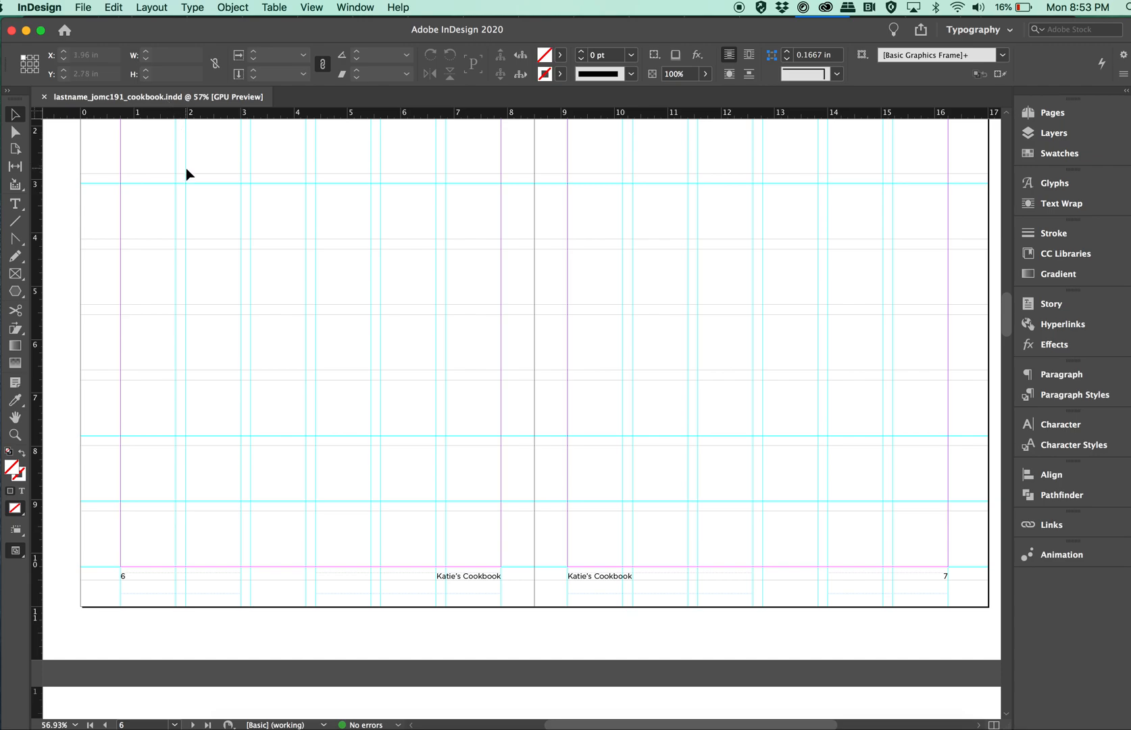
pyautogui.scroll(5, 231, 242)
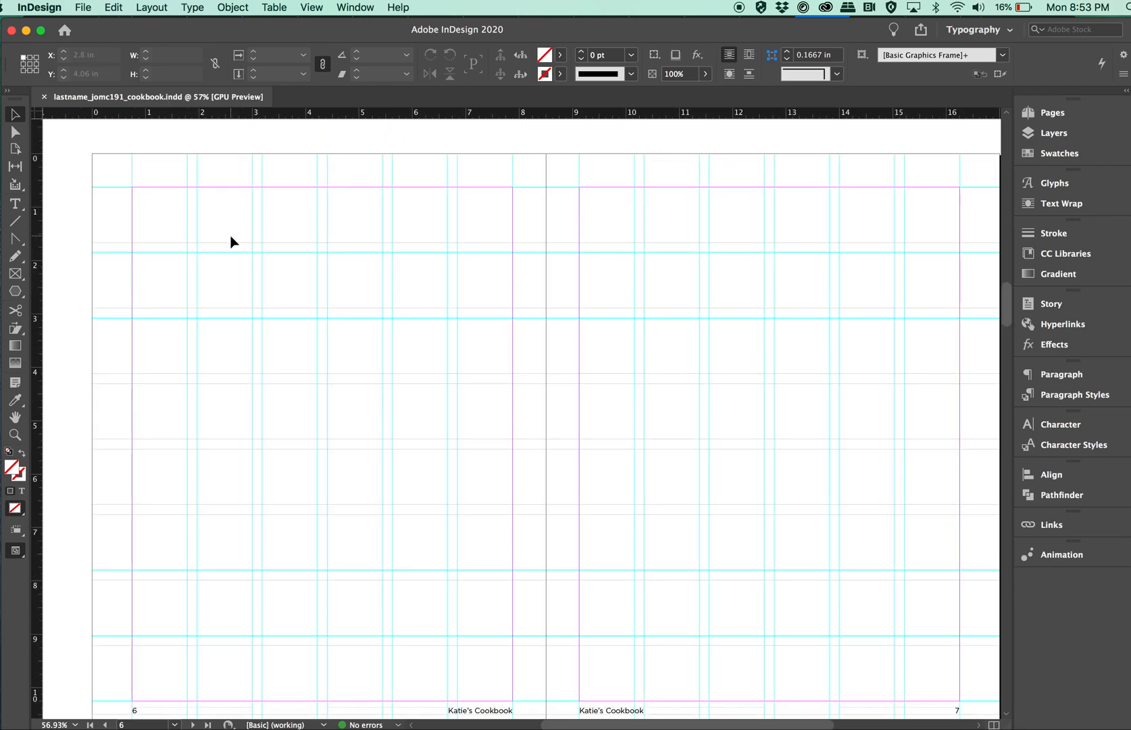